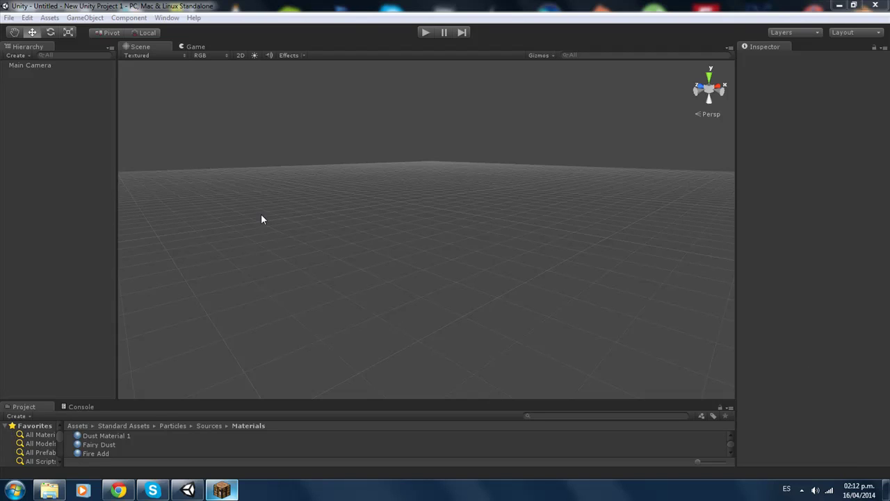
# Step: Tilt the scene view and browse the Import Package list, closing it without importing
pyautogui.moveTo(393, 270)
pyautogui.mouseDown(button='right')
pyautogui.moveTo(370, 299)
pyautogui.moveTo(402, 312)
pyautogui.moveTo(408, 273)
pyautogui.moveTo(398, 285)
pyautogui.moveTo(402, 331)
pyautogui.moveTo(385, 288)
pyautogui.moveTo(387, 144)
pyautogui.moveTo(402, 120)
pyautogui.mouseUp(button='right')
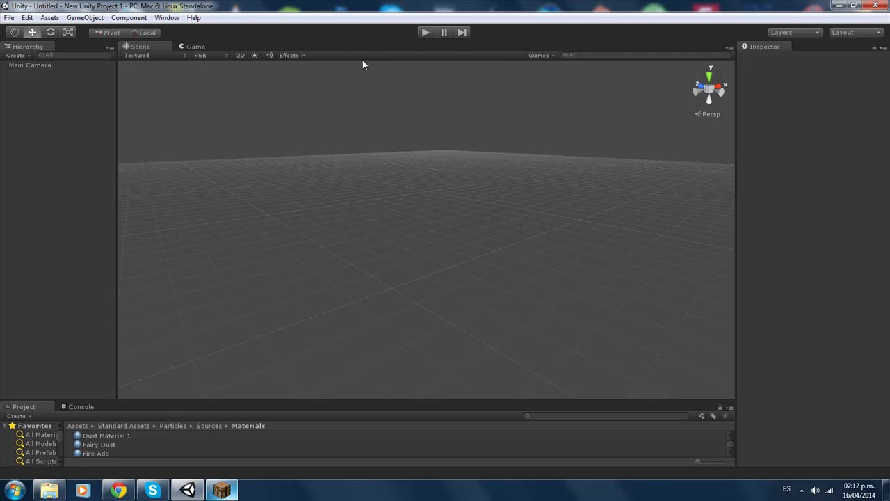
pyautogui.scroll(-3, 344, 208)
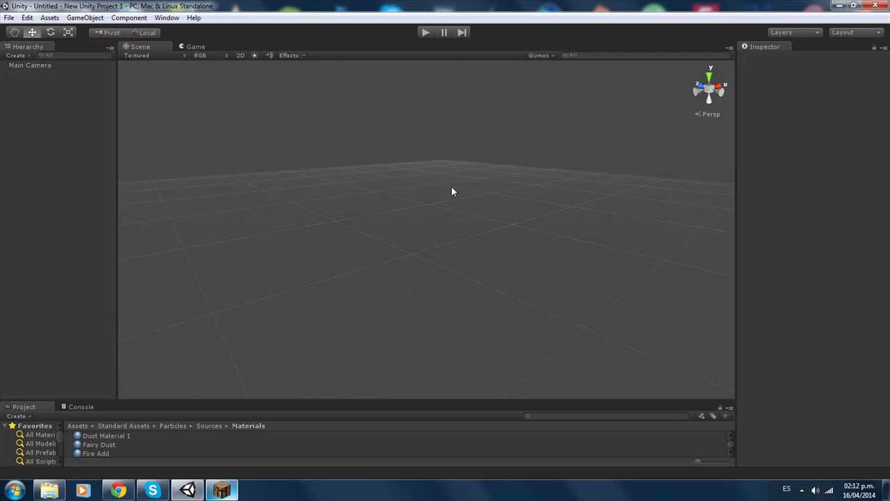
pyautogui.scroll(3, 393, 196)
pyautogui.moveTo(404, 233); pyautogui.dragTo(421, 257, button='right')
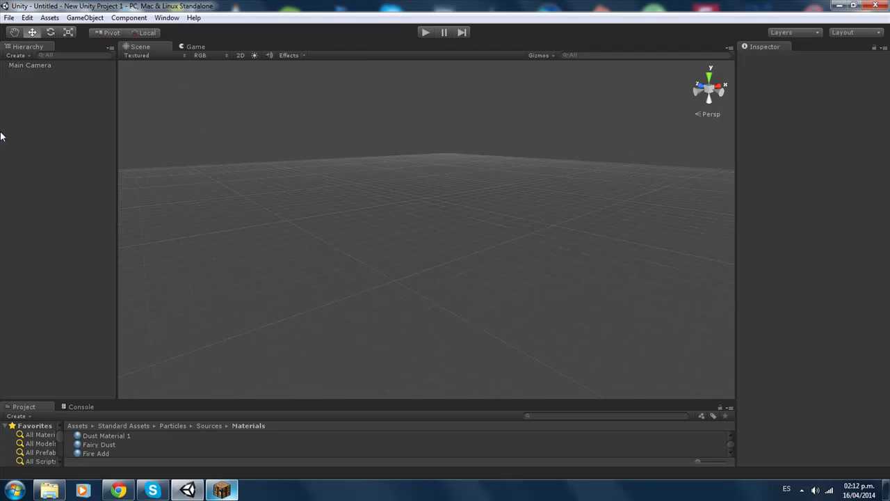
pyautogui.click(49, 17)
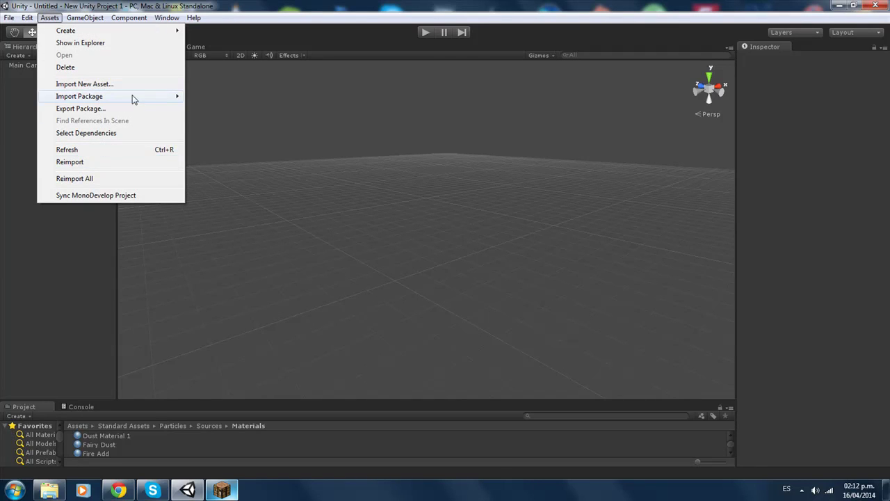
pyautogui.moveTo(133, 97)
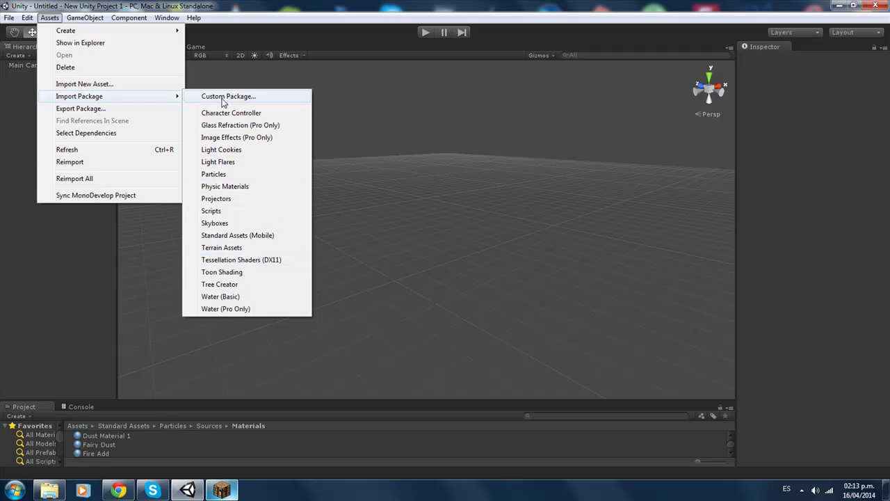
pyautogui.click(4, 288)
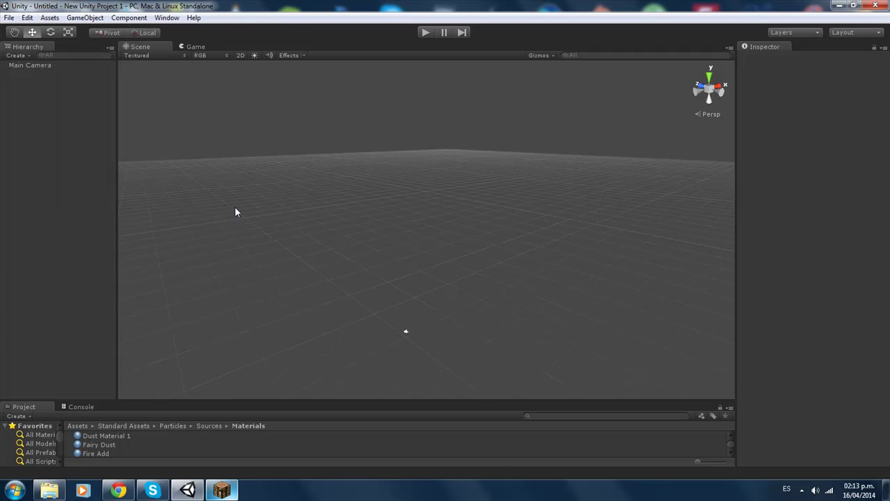
# Step: Create a new Terrain from the GameObject menu and frame it in the view
pyautogui.click(75, 18)
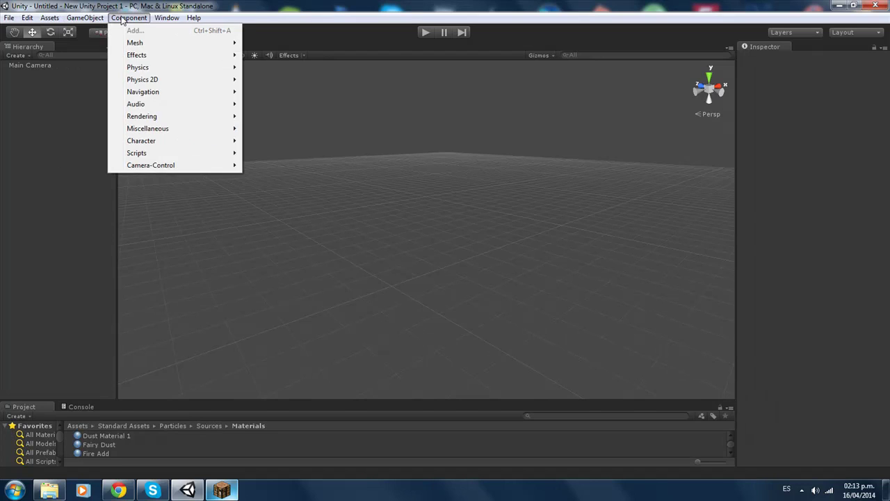
pyautogui.moveTo(70, 20)
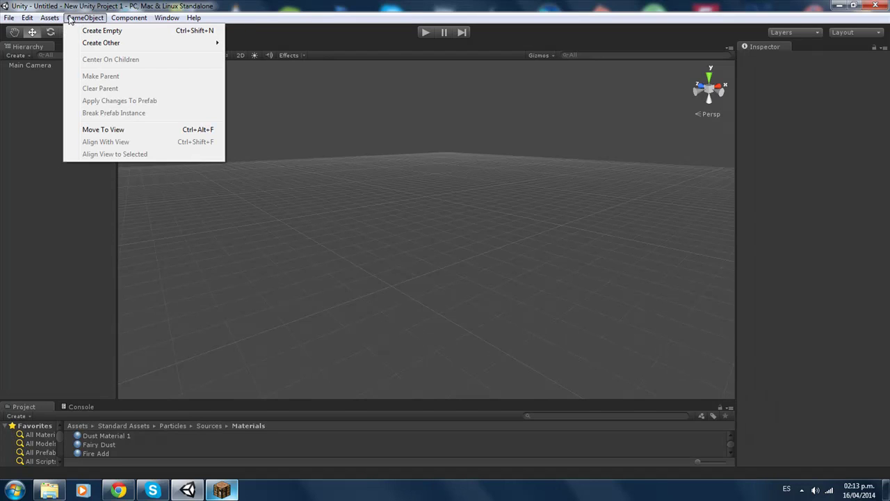
pyautogui.moveTo(99, 46)
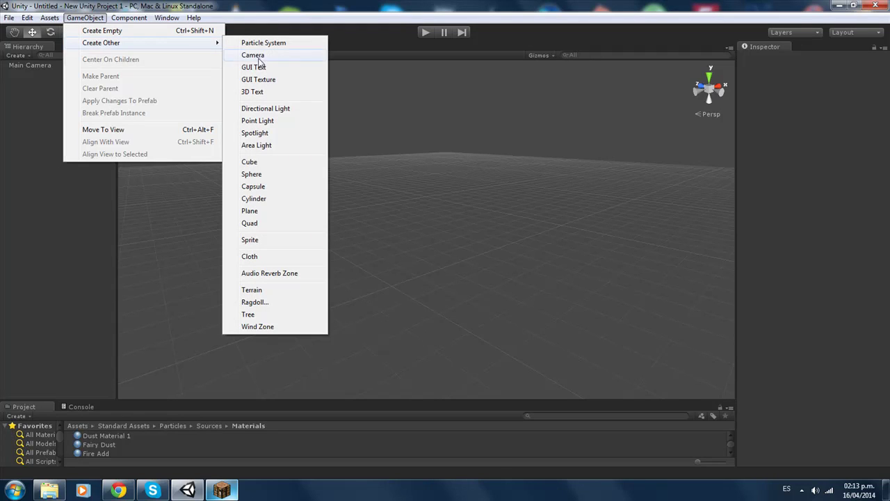
pyautogui.click(268, 290)
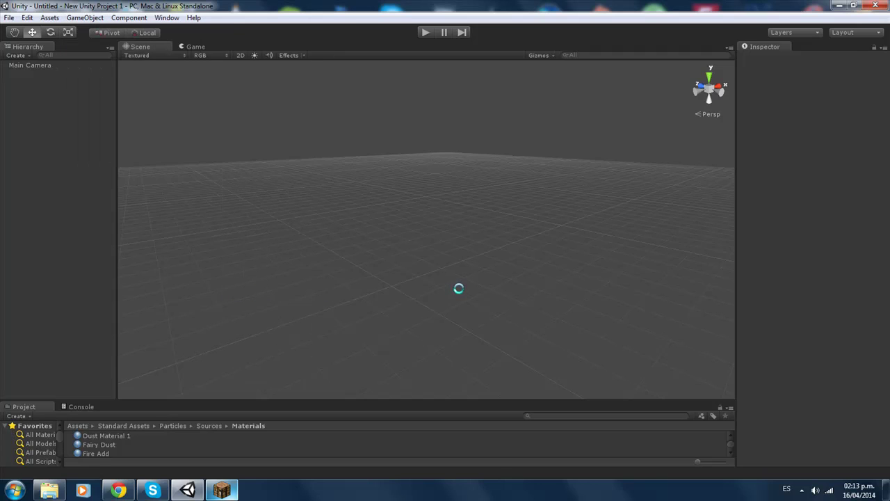
pyautogui.moveTo(480, 238); pyautogui.dragTo(290, 442, button='middle')
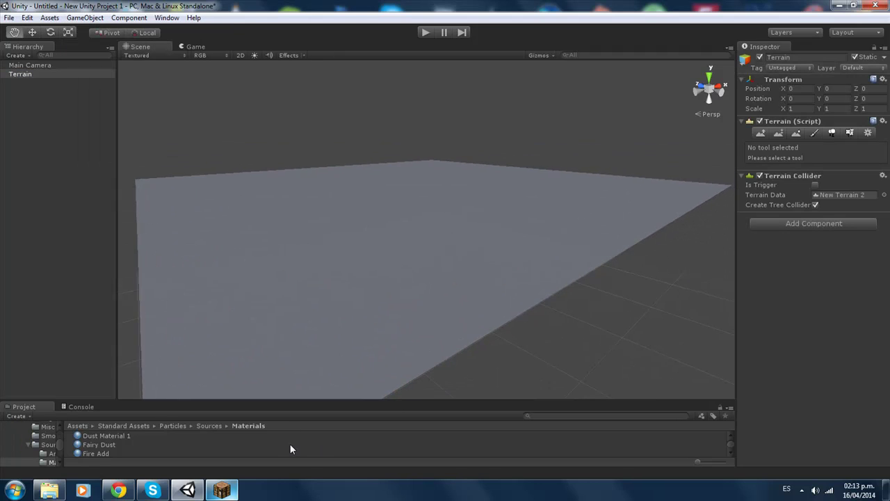
pyautogui.press('f')
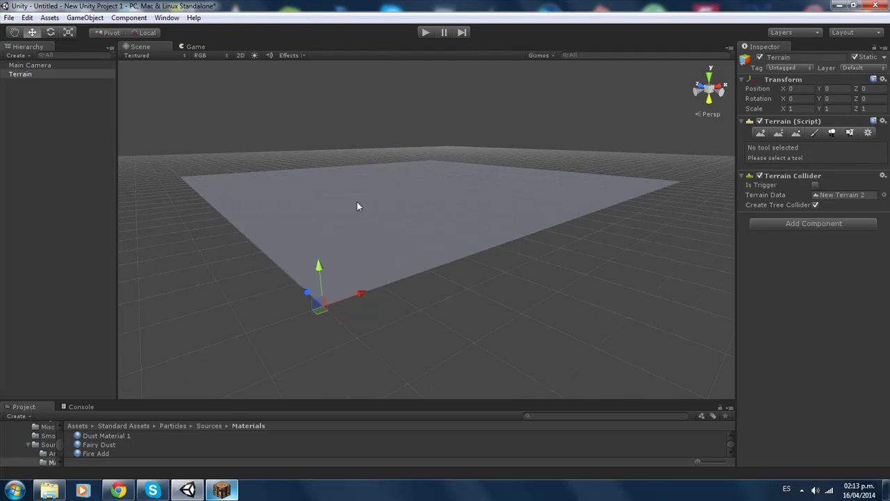
# Step: Set the terrain's Width and Length to 100 in Terrain Settings
pyautogui.click(867, 132)
pyautogui.scroll(-3, 784, 296)
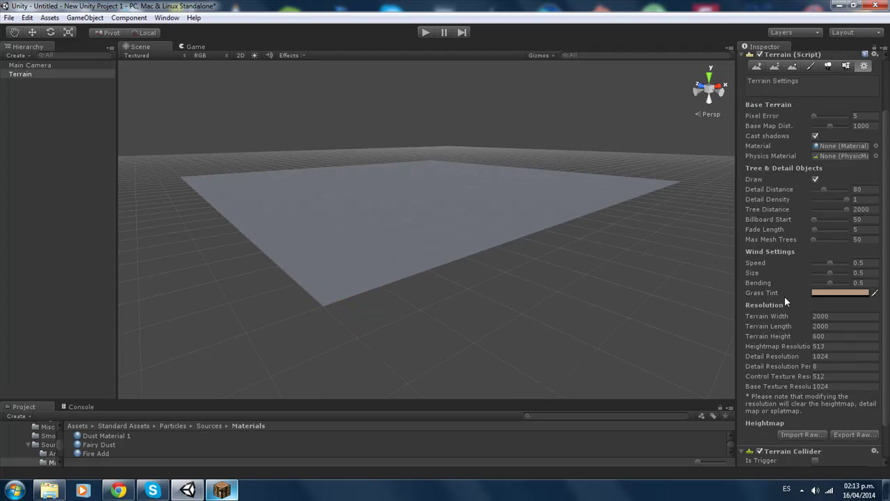
pyautogui.scroll(-2, 784, 296)
pyautogui.click(820, 271)
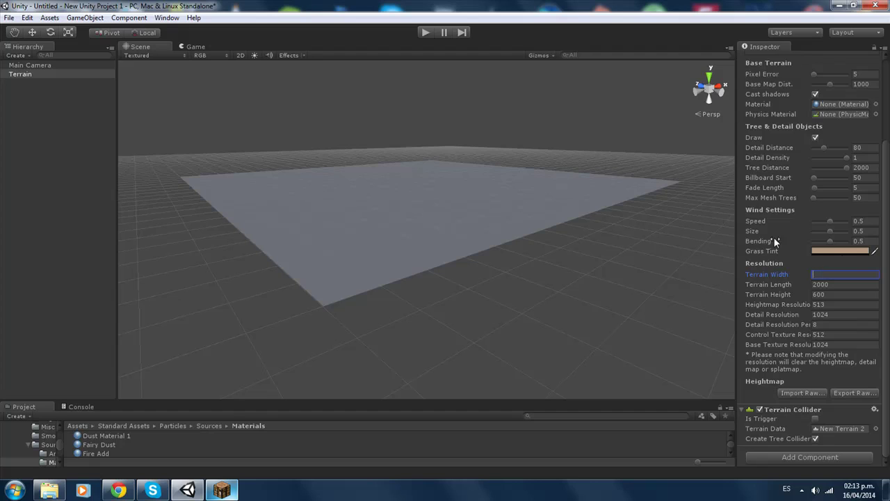
pyautogui.scroll(3, 875, 111)
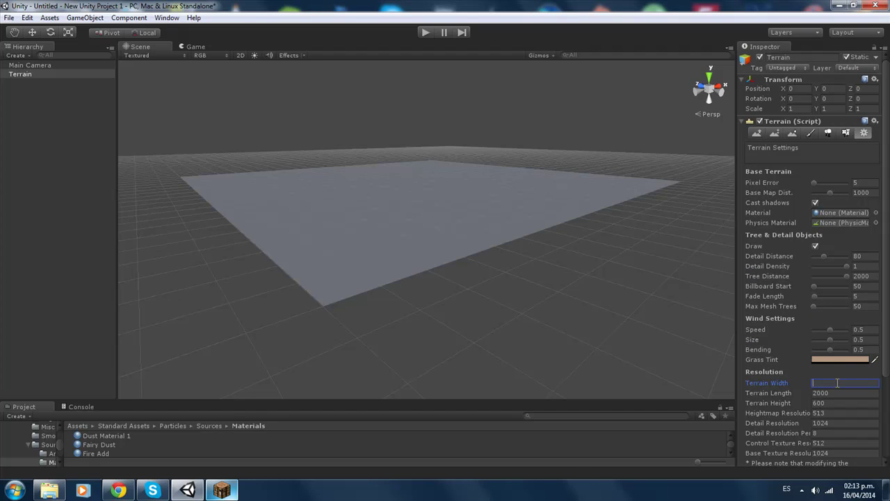
pyautogui.write('100')
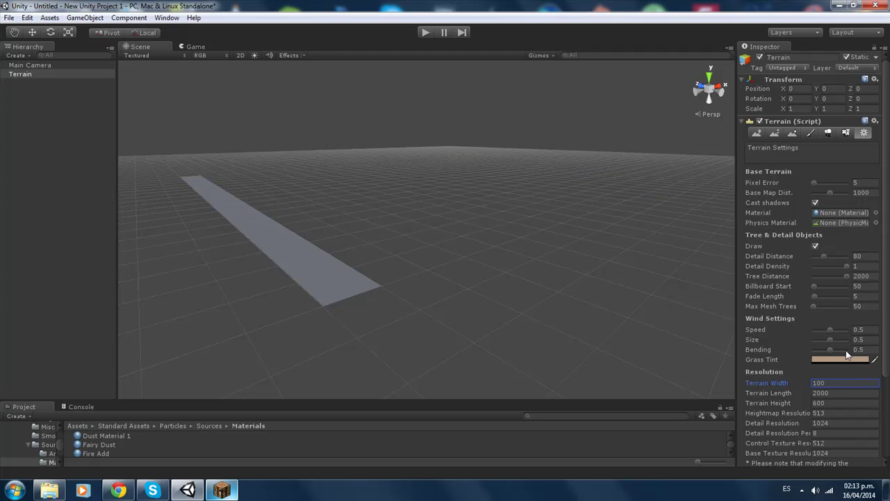
pyautogui.click(835, 393)
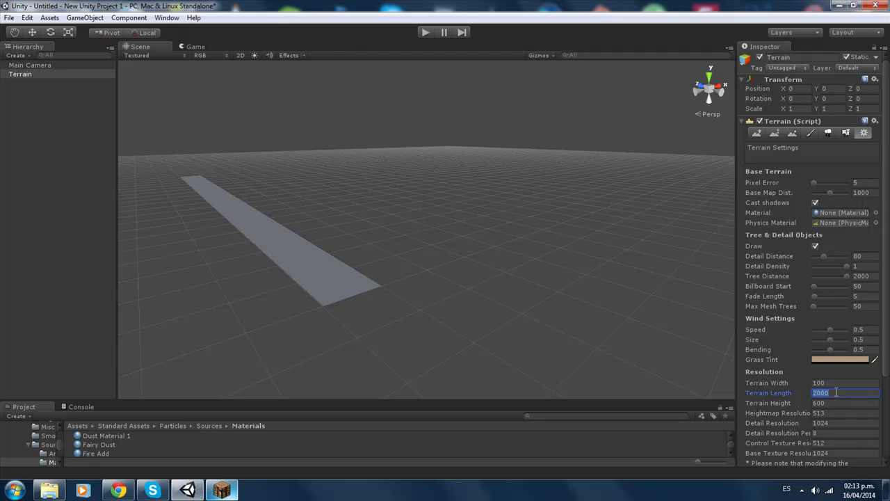
pyautogui.write('10')
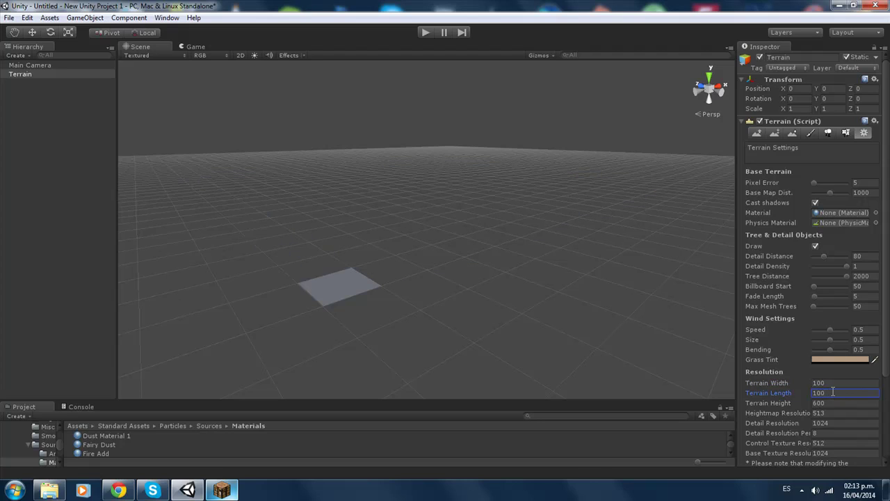
# Step: Pan, zoom and orbit to a top-down view of the smaller 100 by 100 terrain
pyautogui.scroll(2, 452, 369)
pyautogui.moveTo(363, 287); pyautogui.dragTo(549, 194)
pyautogui.scroll(1, 429, 258)
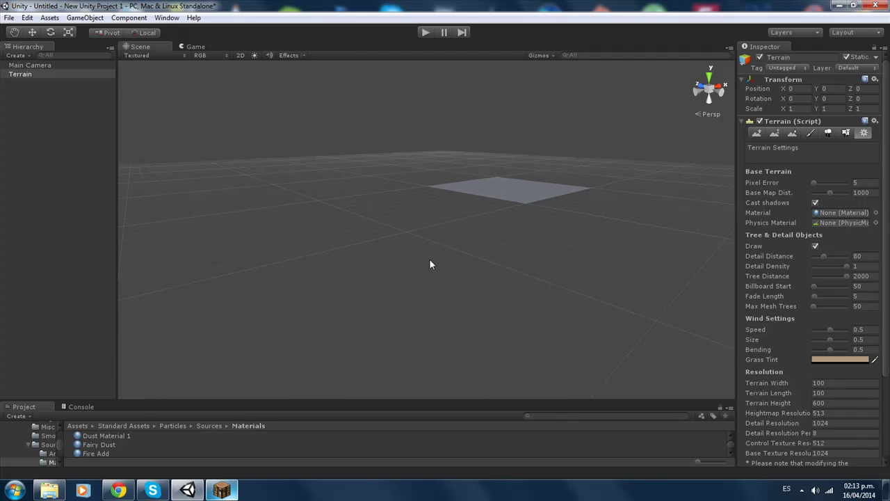
pyautogui.scroll(1, 434, 221)
pyautogui.moveTo(434, 221); pyautogui.dragTo(367, 259, button='middle')
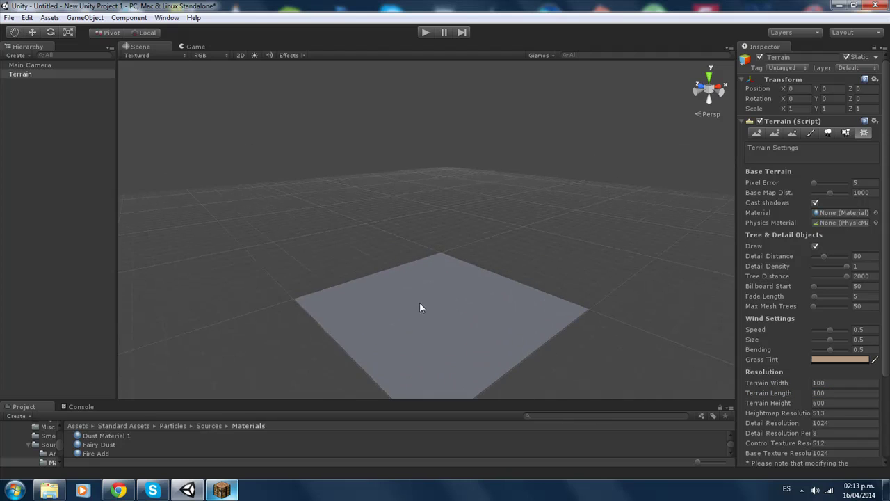
pyautogui.scroll(2, 369, 278)
pyautogui.moveTo(416, 218); pyautogui.dragTo(468, 202)
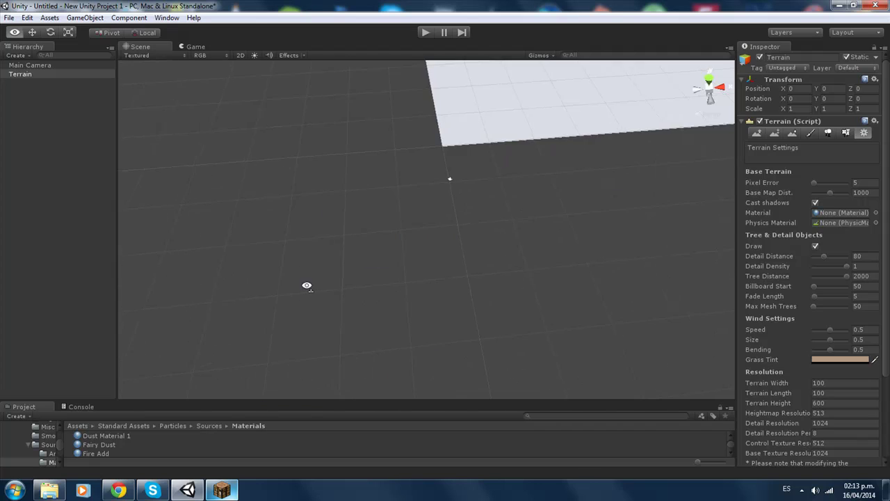
pyautogui.scroll(-2, 467, 202)
pyautogui.moveTo(350, 215)
pyautogui.keyDown('alt'); pyautogui.mouseDown()
pyautogui.moveTo(298, 283)
pyautogui.moveTo(371, 224)
pyautogui.mouseUp(); pyautogui.keyUp('alt')
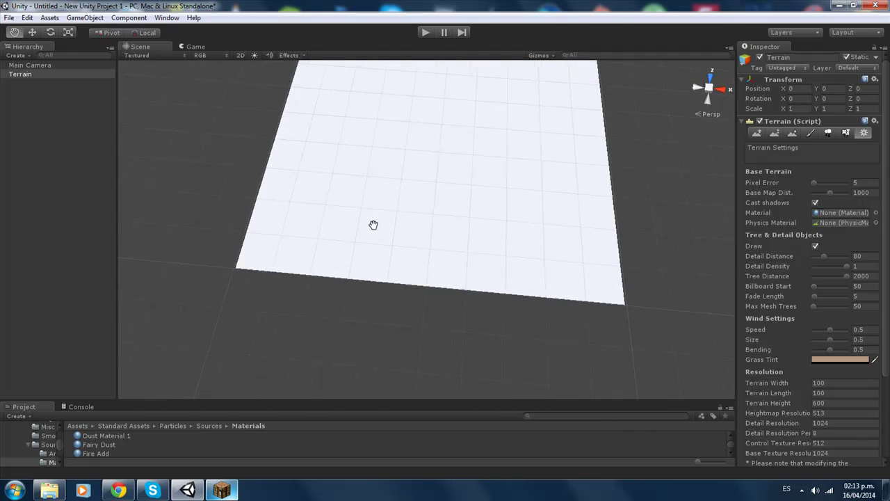
pyautogui.scroll(2, 391, 296)
pyautogui.moveTo(391, 296)
pyautogui.keyDown('alt'); pyautogui.mouseDown()
pyautogui.moveTo(453, 253)
pyautogui.moveTo(423, 270)
pyautogui.mouseUp(); pyautogui.keyUp('alt')
pyautogui.scroll(-3, 451, 258)
pyautogui.scroll(2, 418, 258)
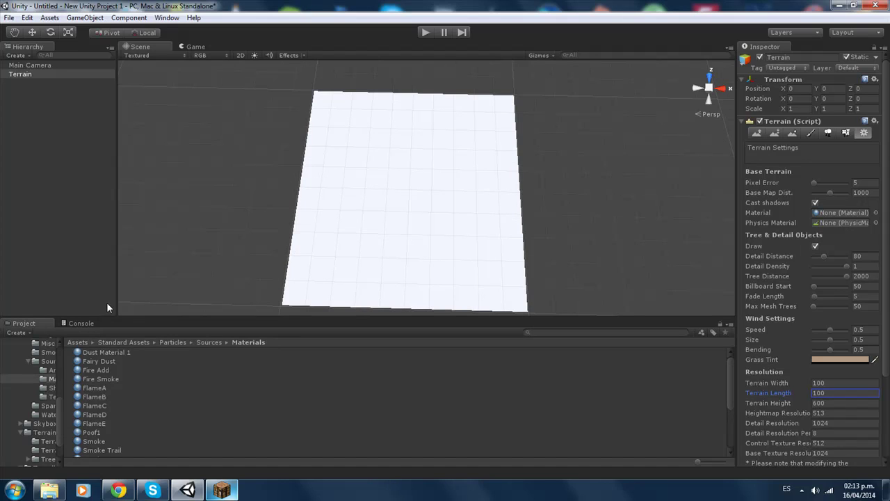
# Step: Select the Raise/Lower Terrain tool with opacity 18 and brush size 49
pyautogui.click(114, 318)
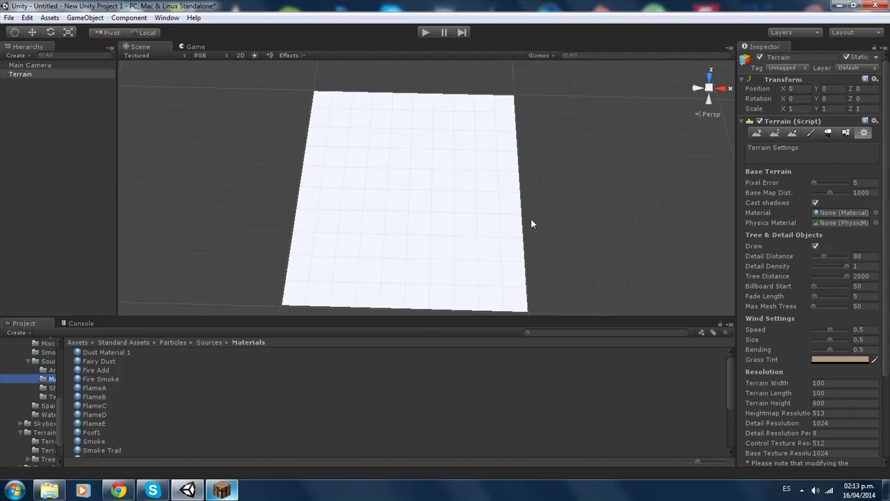
pyautogui.click(435, 200)
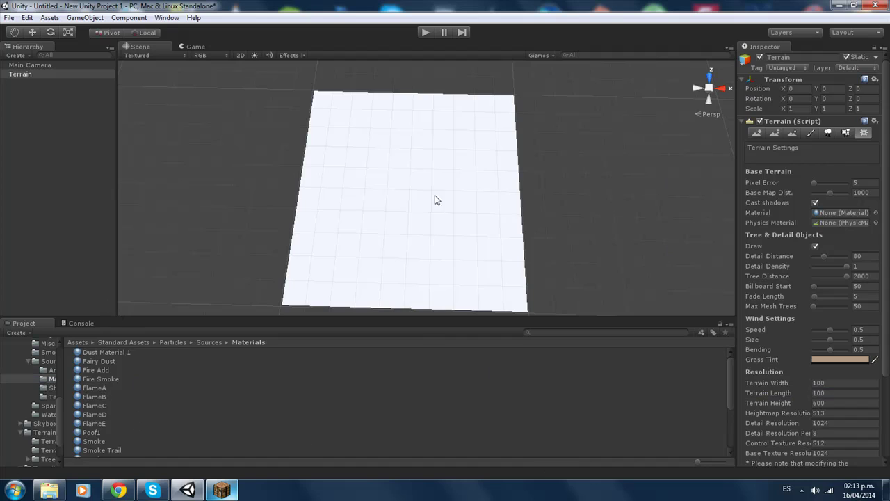
pyautogui.click(762, 134)
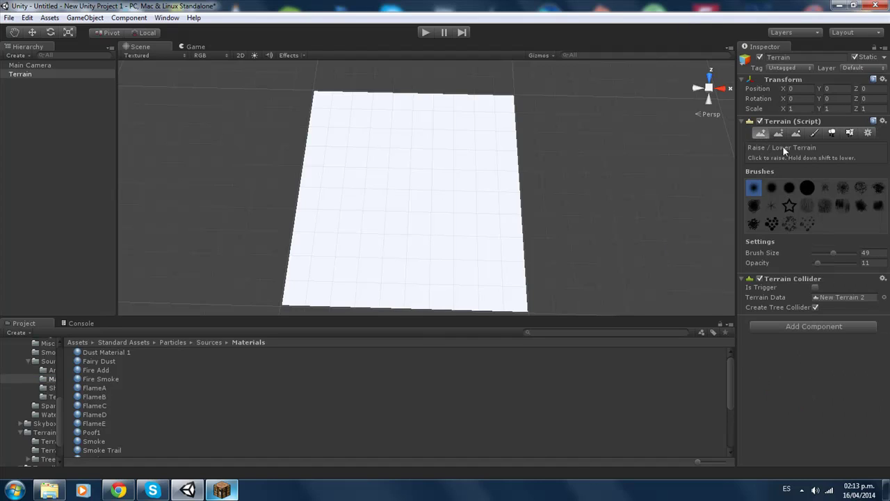
pyautogui.moveTo(818, 263); pyautogui.dragTo(822, 264)
pyautogui.click(832, 254)
pyautogui.moveTo(833, 253); pyautogui.dragTo(833, 255)
# Step: Paint raised ridges, bumps and a spike along the terrain's left and top edges
pyautogui.moveTo(314, 95)
pyautogui.mouseDown()
pyautogui.moveTo(286, 307)
pyautogui.moveTo(512, 313)
pyautogui.moveTo(525, 274)
pyautogui.moveTo(521, 260)
pyautogui.moveTo(519, 279)
pyautogui.moveTo(510, 102)
pyautogui.moveTo(507, 116)
pyautogui.moveTo(503, 98)
pyautogui.moveTo(315, 96)
pyautogui.moveTo(404, 92)
pyautogui.mouseUp()
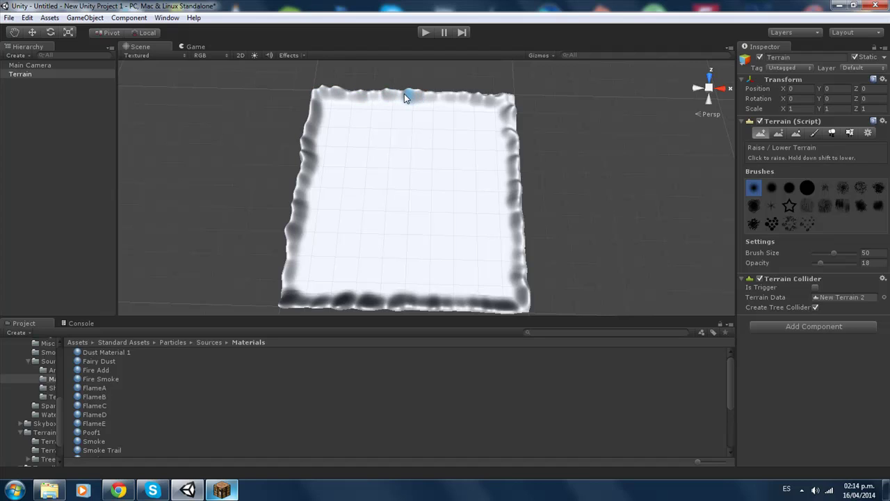
pyautogui.click(411, 97)
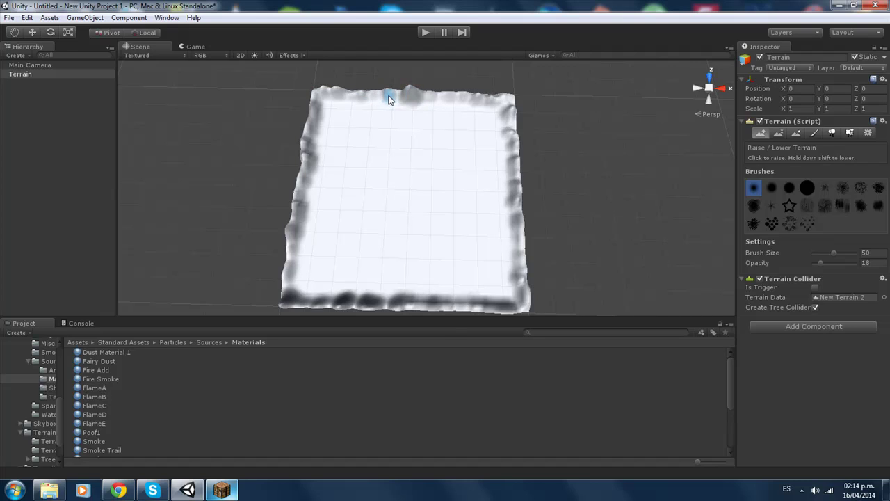
pyautogui.moveTo(385, 96); pyautogui.dragTo(395, 106)
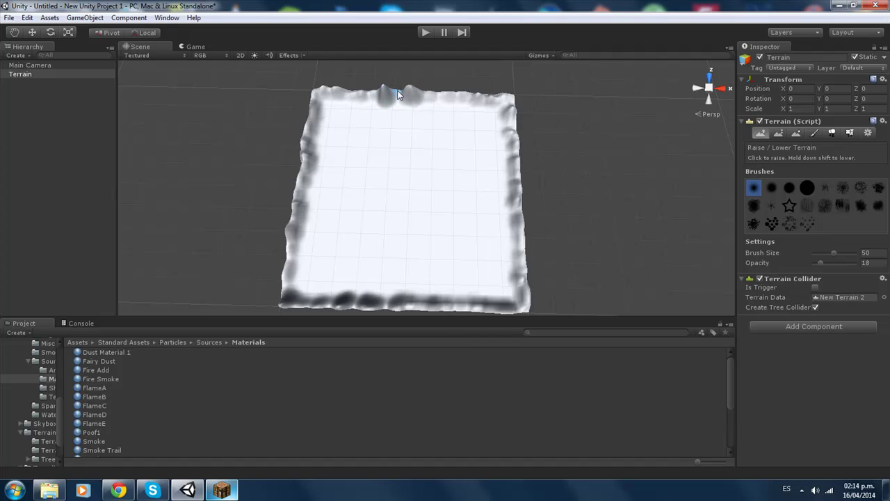
pyautogui.click(393, 110)
pyautogui.scroll(-2, 518, 150)
pyautogui.scroll(3, 518, 150)
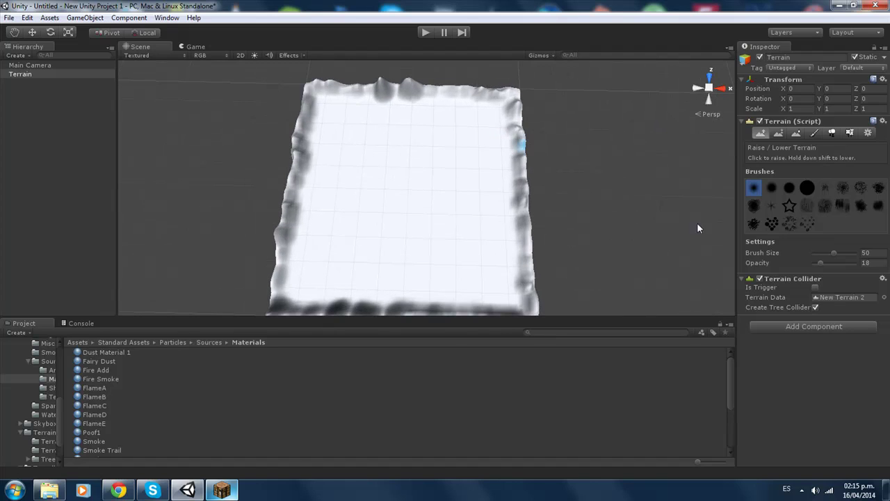
# Step: In Paint Texture, start a new terrain texture and choose Grass (Hill) as its image
pyautogui.click(849, 132)
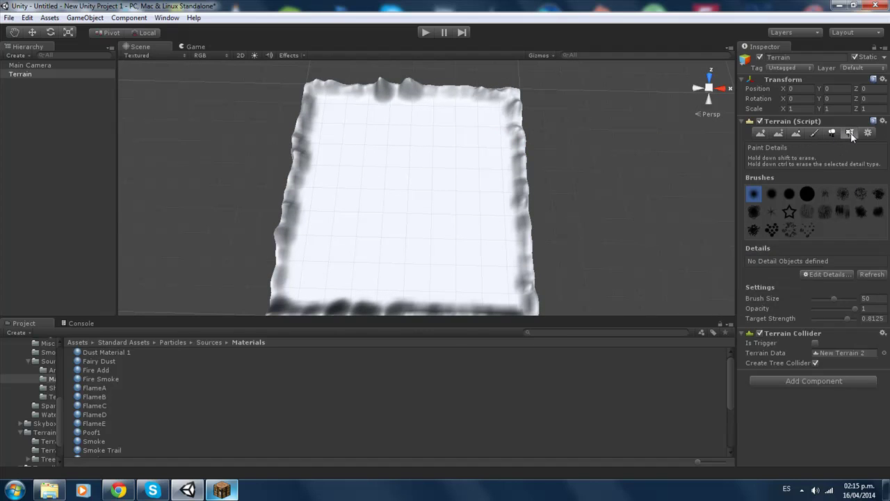
pyautogui.click(815, 134)
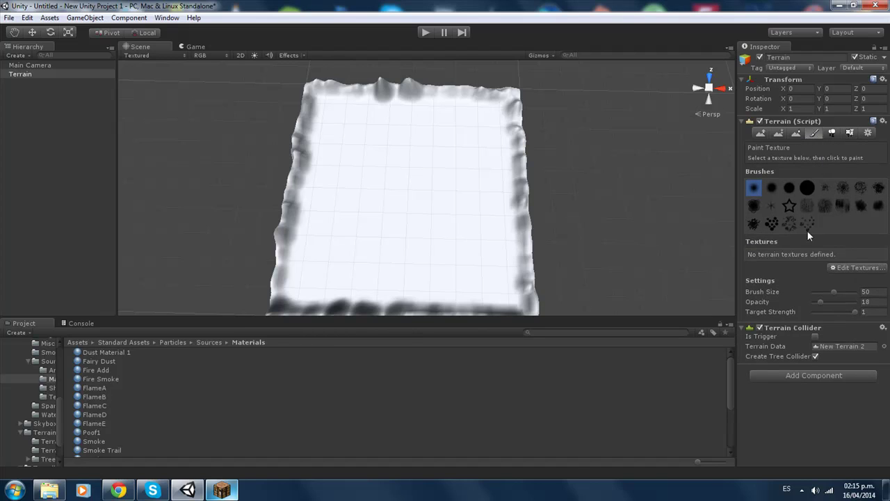
pyautogui.click(848, 269)
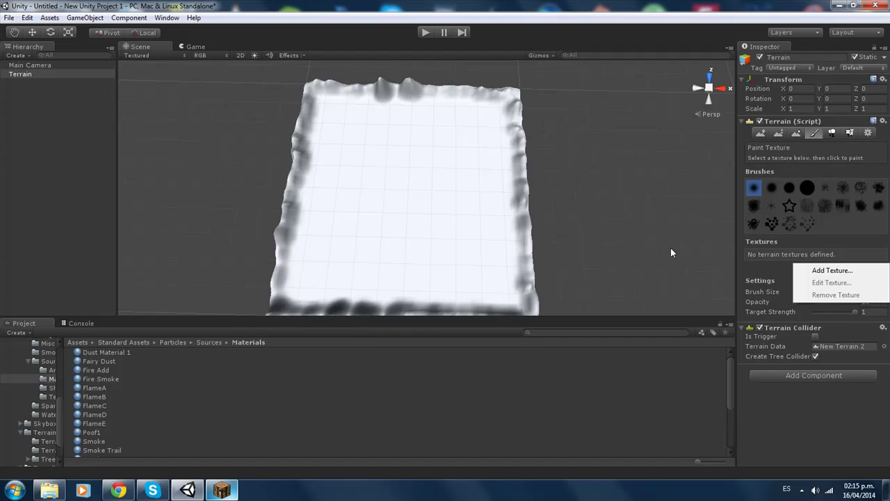
pyautogui.click(835, 270)
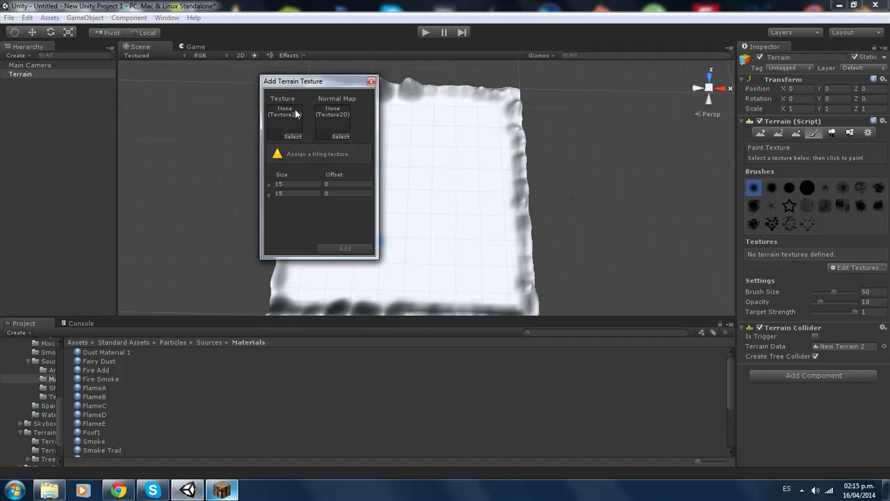
pyautogui.click(292, 138)
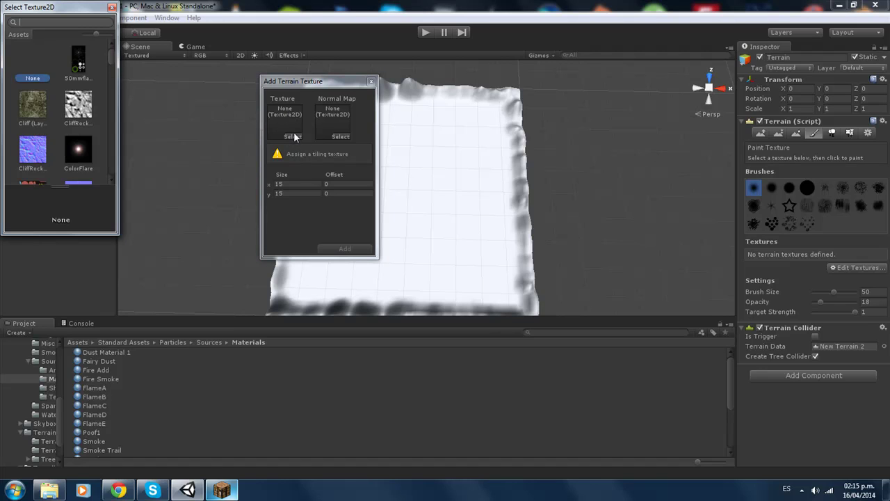
pyautogui.scroll(-3, 45, 123)
pyautogui.scroll(-3, 67, 133)
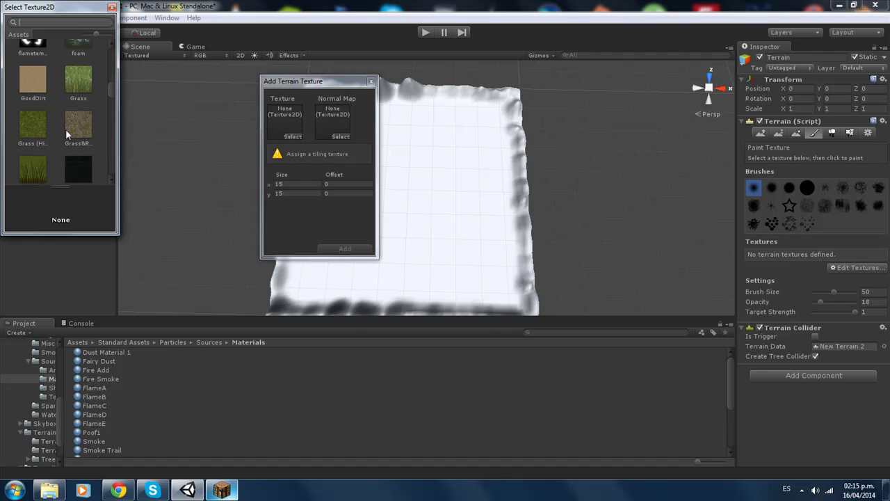
pyautogui.click(33, 130)
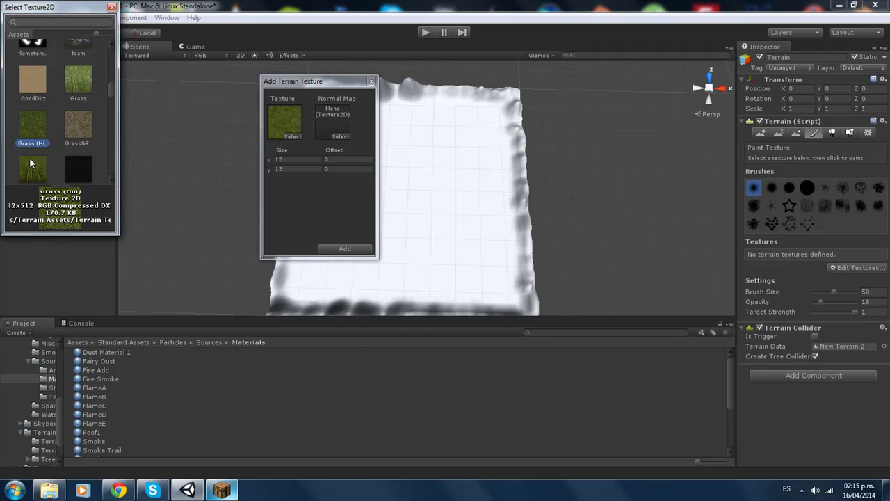
pyautogui.doubleClick(31, 132)
# Step: Confirm the Grass (Hill) texture and orbit to see the green hilly edges
pyautogui.click(345, 249)
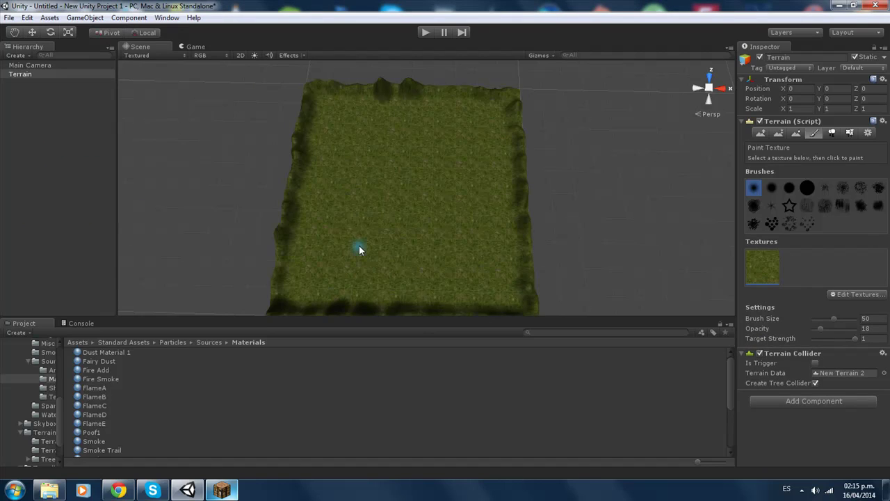
pyautogui.scroll(-2, 449, 242)
pyautogui.scroll(5, 448, 233)
pyautogui.moveTo(447, 225); pyautogui.dragTo(308, 168, button='middle')
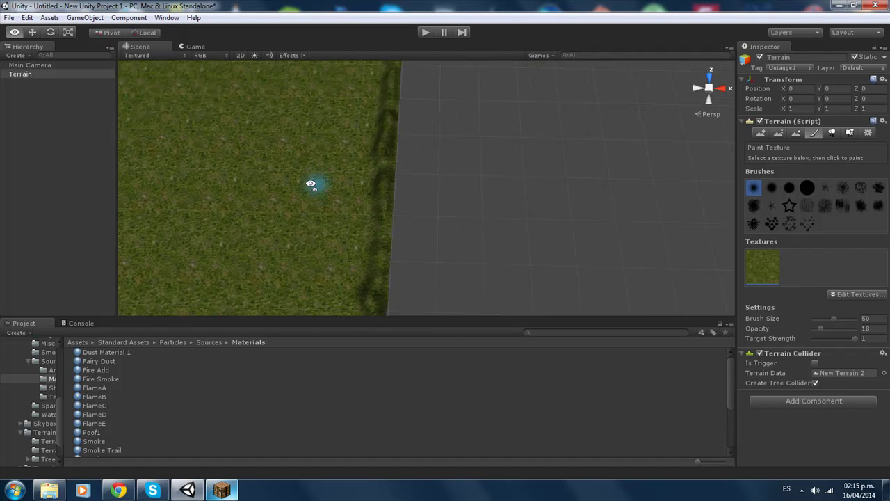
pyautogui.keyDown('alt'); pyautogui.moveTo(307, 167); pyautogui.dragTo(431, 207); pyautogui.keyUp('alt')
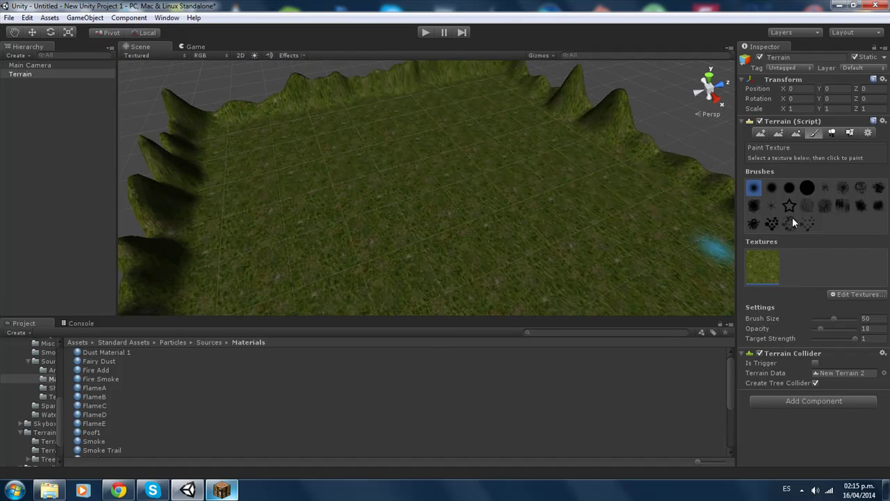
# Step: Select Raise/Lower Terrain and swing the view low over the grass toward the far ridge
pyautogui.click(761, 132)
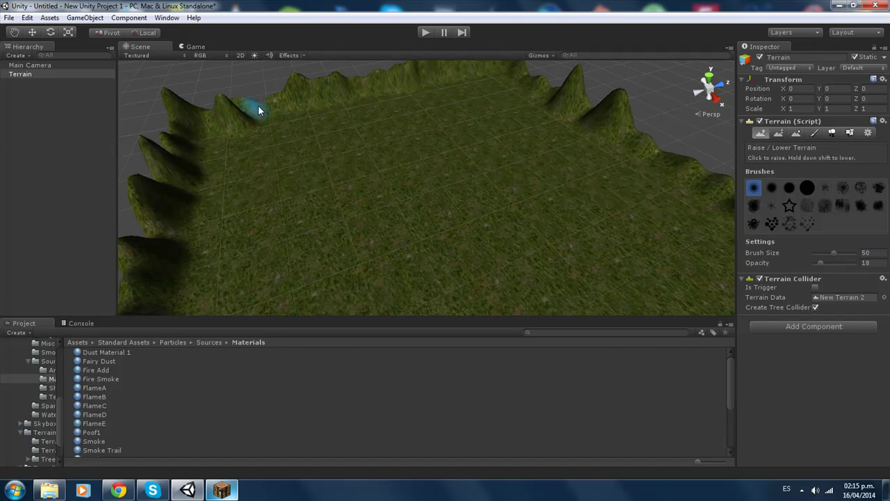
pyautogui.keyDown('alt'); pyautogui.moveTo(530, 234); pyautogui.dragTo(876, 237); pyautogui.keyUp('alt')
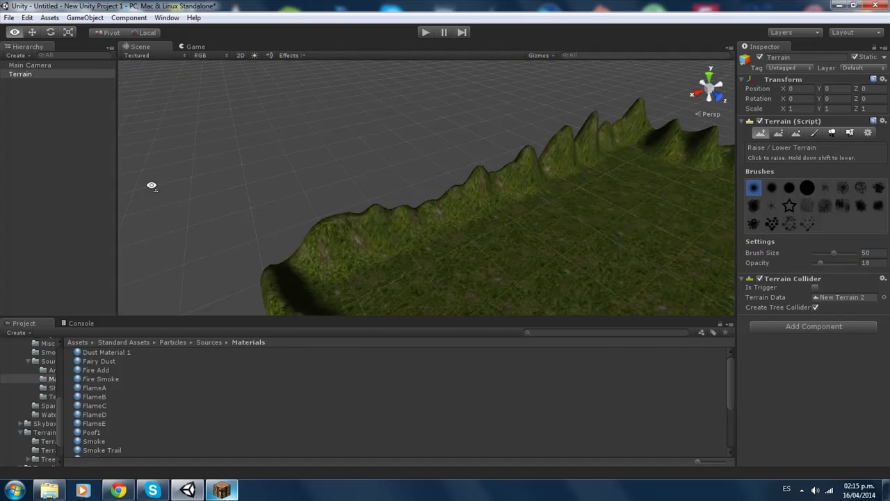
pyautogui.keyDown('alt'); pyautogui.moveTo(459, 167); pyautogui.dragTo(226, 31, button='right'); pyautogui.keyUp('alt')
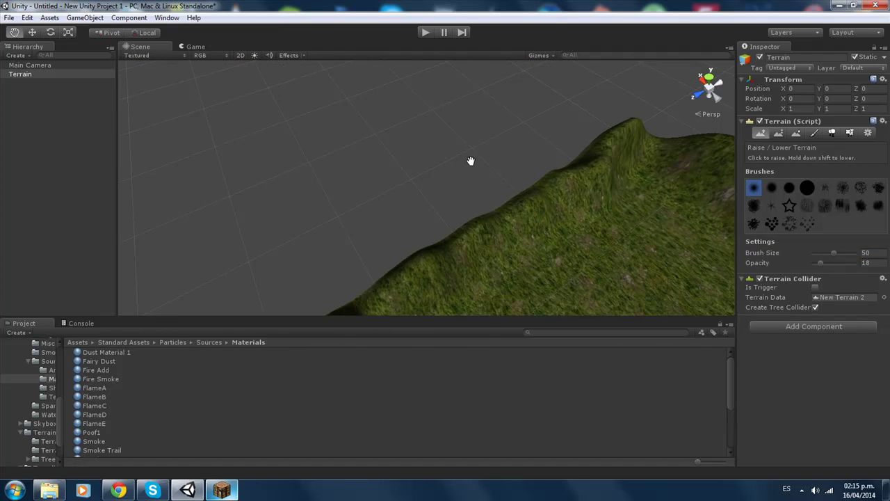
pyautogui.keyDown('alt'); pyautogui.moveTo(232, 113); pyautogui.dragTo(236, 278); pyautogui.keyUp('alt')
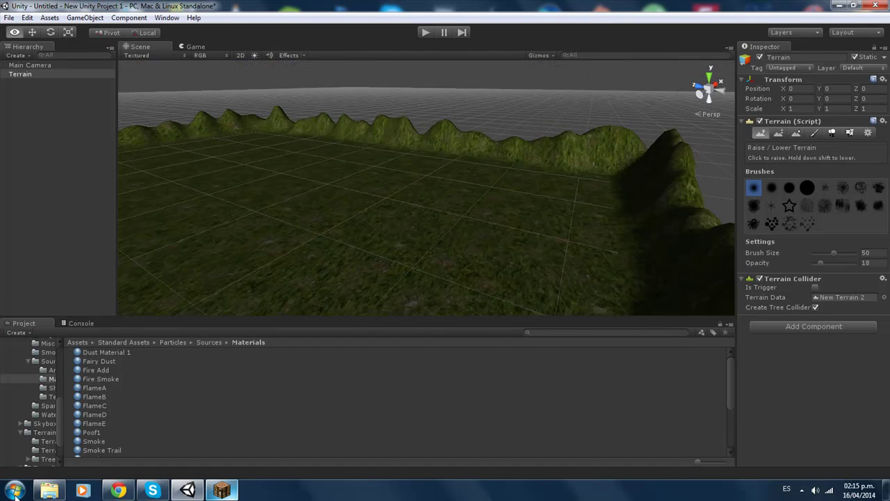
pyautogui.keyDown('alt'); pyautogui.moveTo(121, 184); pyautogui.dragTo(363, 302); pyautogui.keyUp('alt')
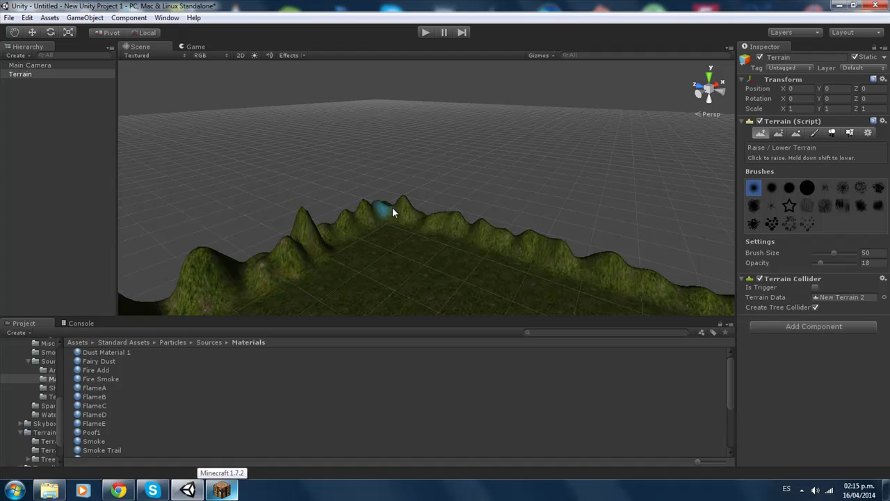
pyautogui.moveTo(347, 234)
pyautogui.mouseDown(button='middle')
pyautogui.moveTo(407, 188)
pyautogui.moveTo(405, 252)
pyautogui.mouseUp(button='middle')
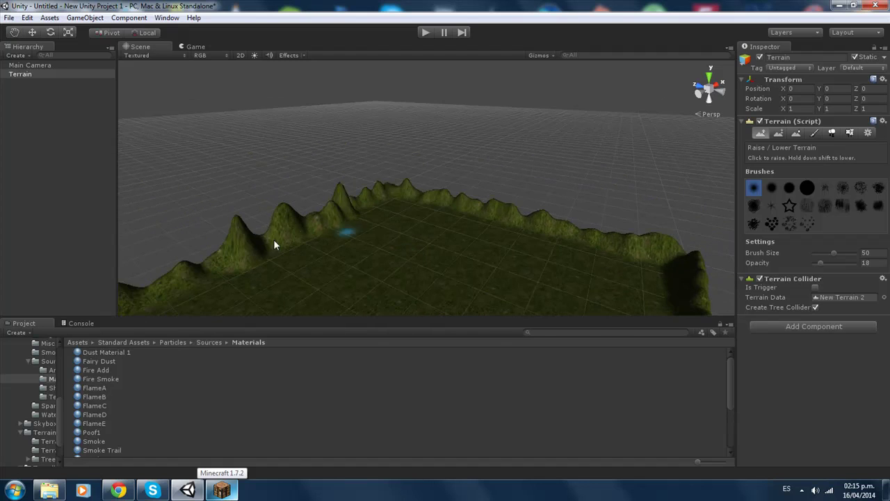
pyautogui.scroll(-2, 359, 274)
pyautogui.scroll(-2, 361, 276)
pyautogui.scroll(-2, 367, 268)
pyautogui.scroll(-2, 369, 260)
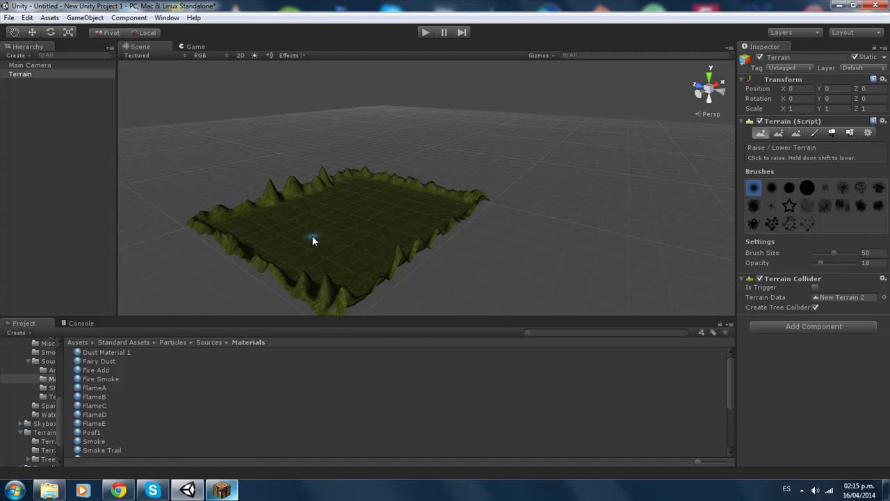
# Step: Add Grass&Rock as the second terrain texture
pyautogui.click(813, 137)
pyautogui.click(857, 292)
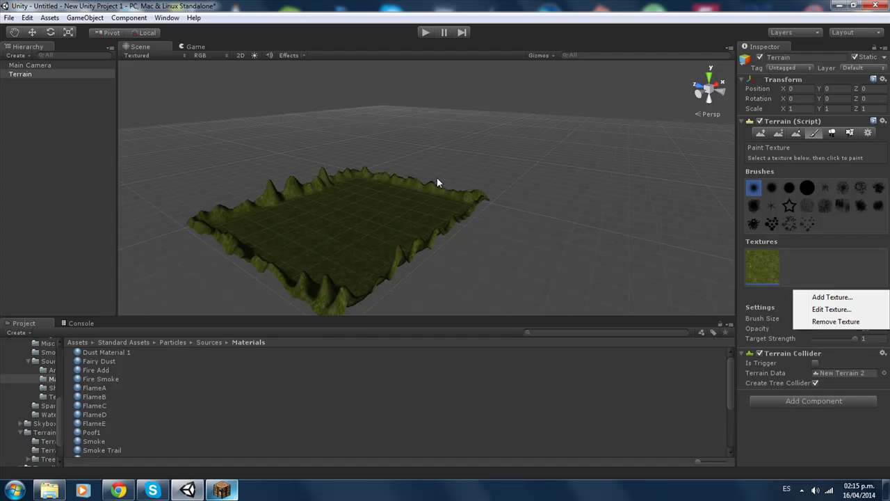
pyautogui.click(847, 299)
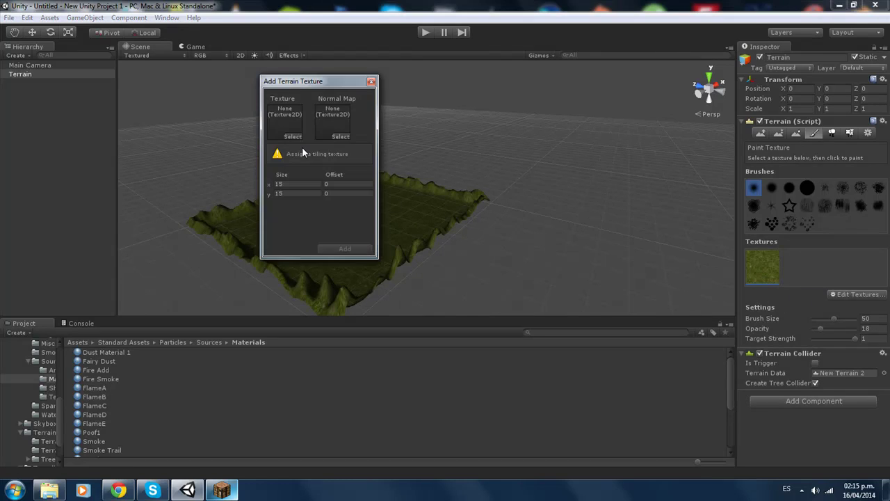
pyautogui.click(295, 138)
pyautogui.scroll(-2, 56, 131)
pyautogui.scroll(-2, 64, 134)
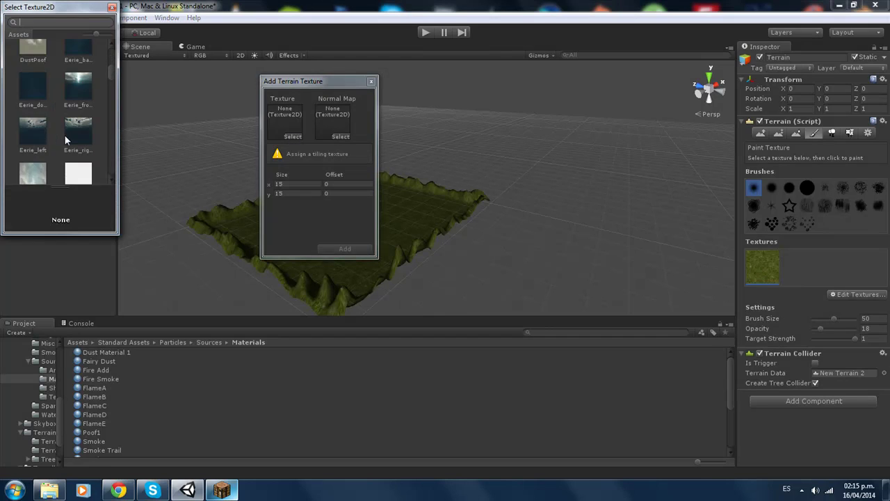
pyautogui.scroll(-2, 64, 134)
pyautogui.scroll(-2, 72, 142)
pyautogui.scroll(-2, 70, 136)
pyautogui.scroll(-1, 71, 136)
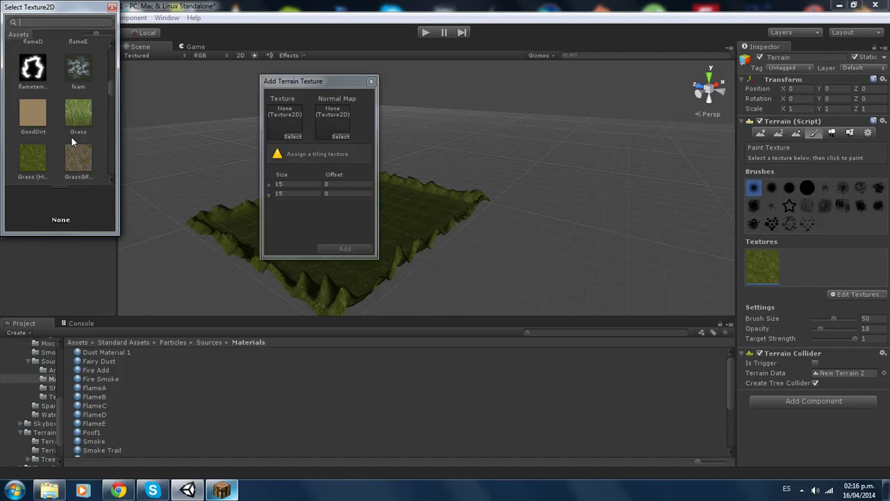
pyautogui.click(78, 159)
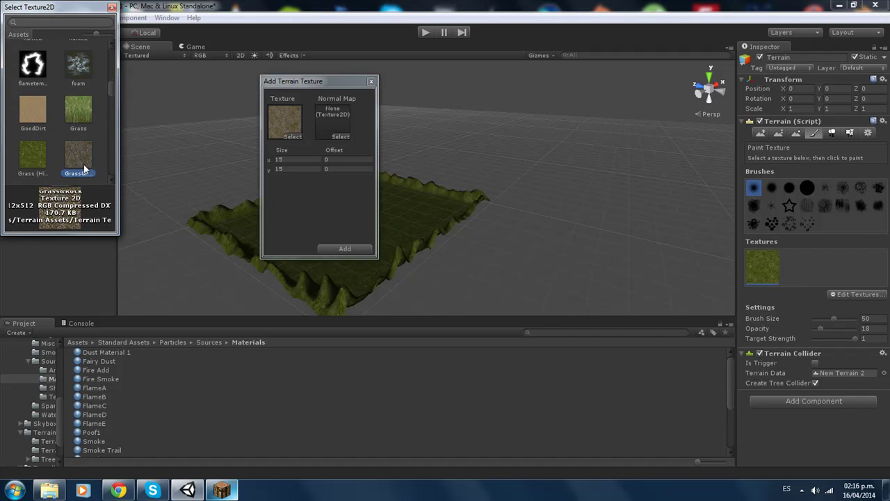
pyautogui.click(345, 249)
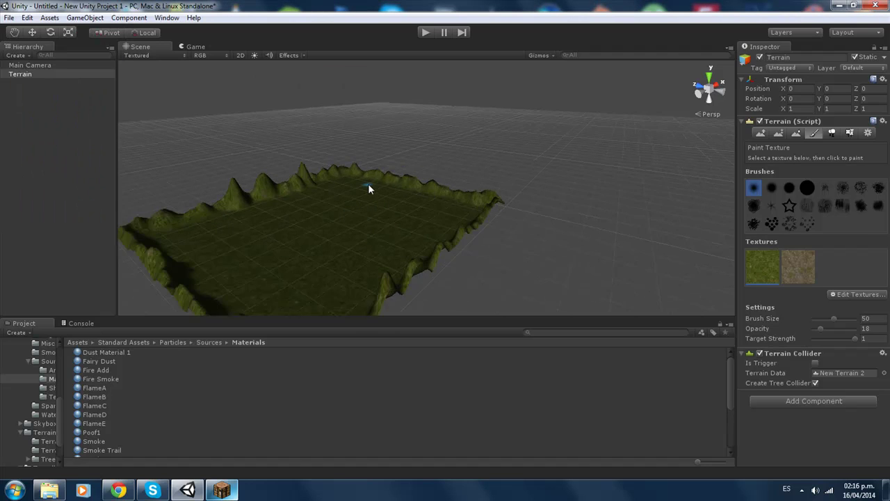
# Step: Add Cliff (Layered Rock) as the third terrain texture
pyautogui.click(873, 294)
pyautogui.click(831, 297)
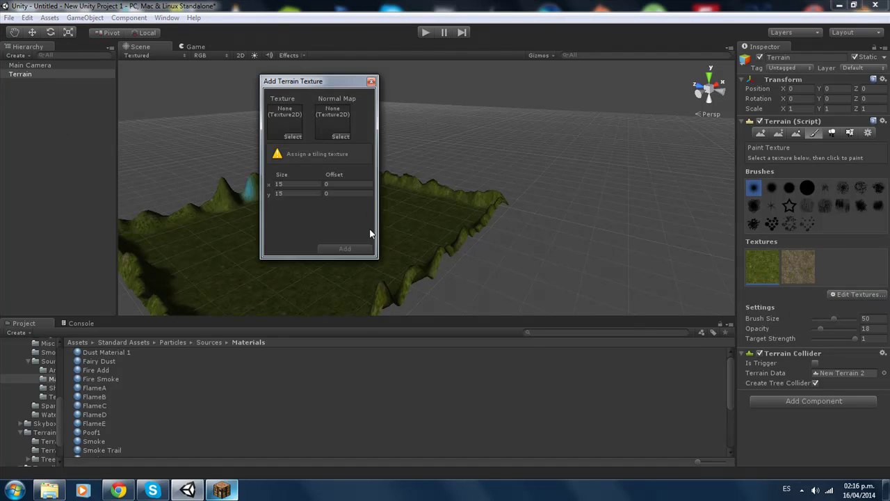
pyautogui.click(300, 135)
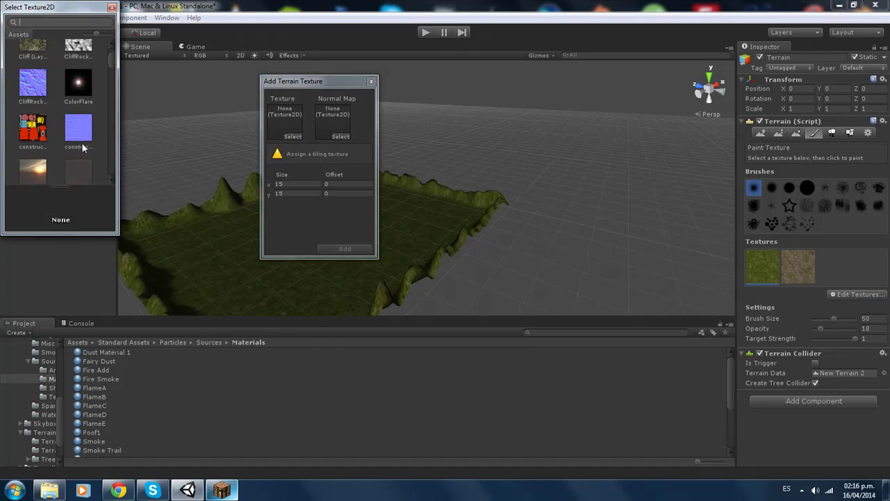
pyautogui.click(29, 75)
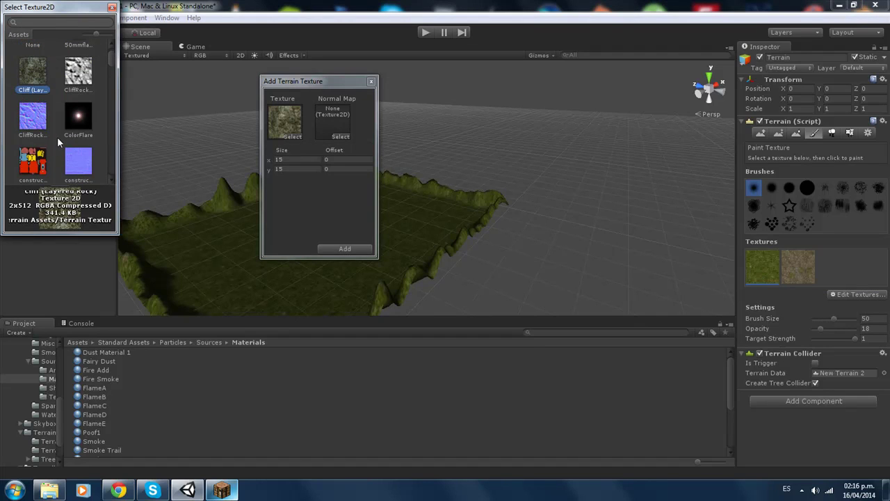
pyautogui.doubleClick(30, 73)
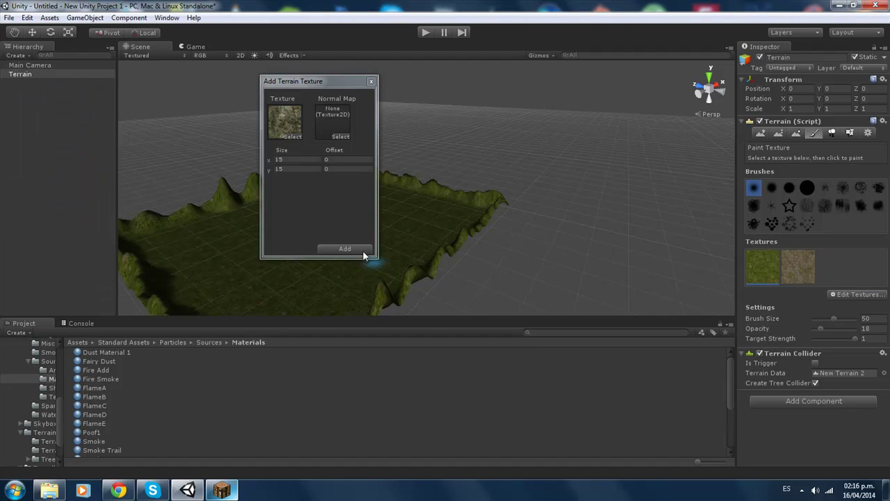
pyautogui.click(357, 250)
pyautogui.scroll(2, 363, 234)
pyautogui.moveTo(362, 235); pyautogui.dragTo(417, 298, button='middle')
pyautogui.scroll(3, 367, 163)
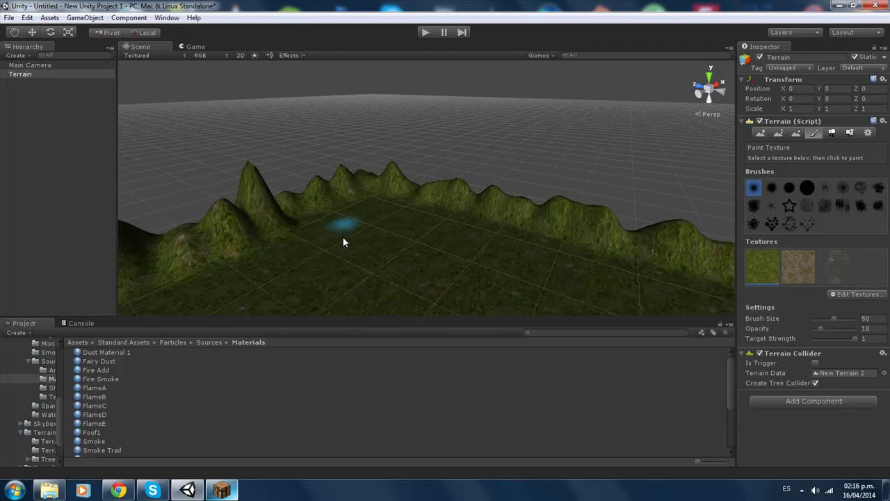
pyautogui.keyDown('alt'); pyautogui.moveTo(343, 242); pyautogui.dragTo(328, 182); pyautogui.keyUp('alt')
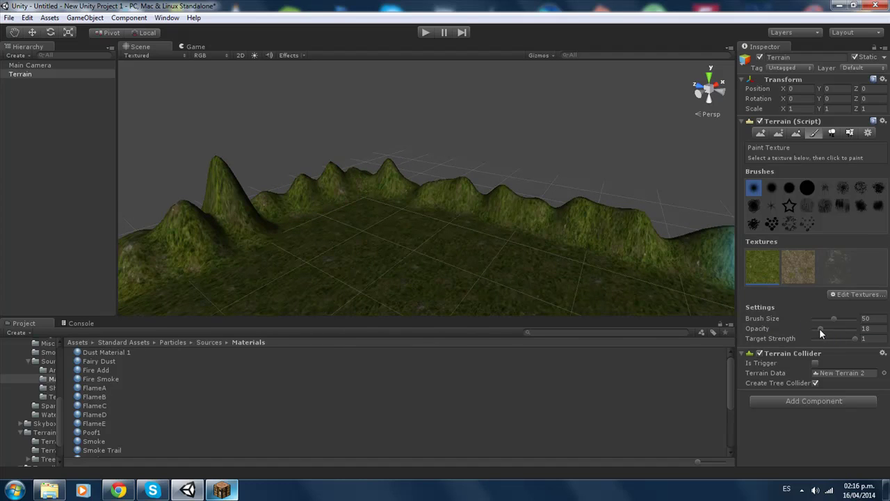
pyautogui.moveTo(819, 328); pyautogui.dragTo(846, 328)
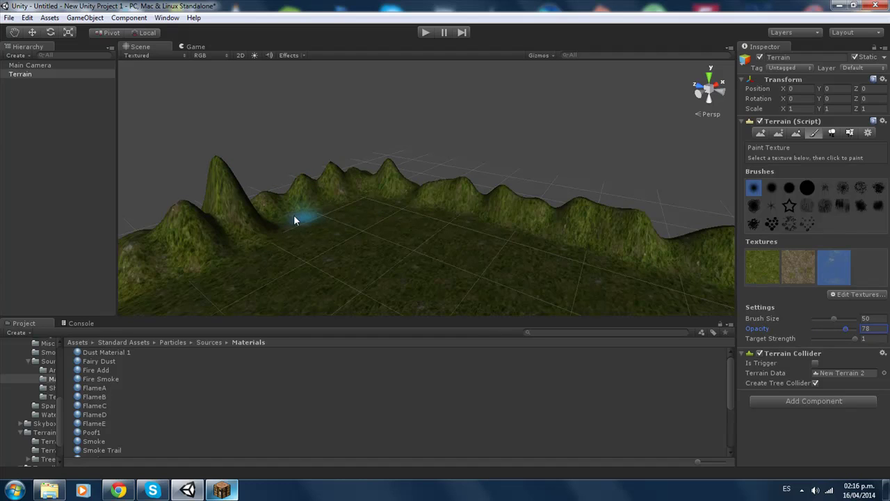
pyautogui.moveTo(342, 187)
pyautogui.mouseDown()
pyautogui.moveTo(213, 248)
pyautogui.moveTo(374, 234)
pyautogui.moveTo(193, 247)
pyautogui.moveTo(321, 182)
pyautogui.mouseUp()
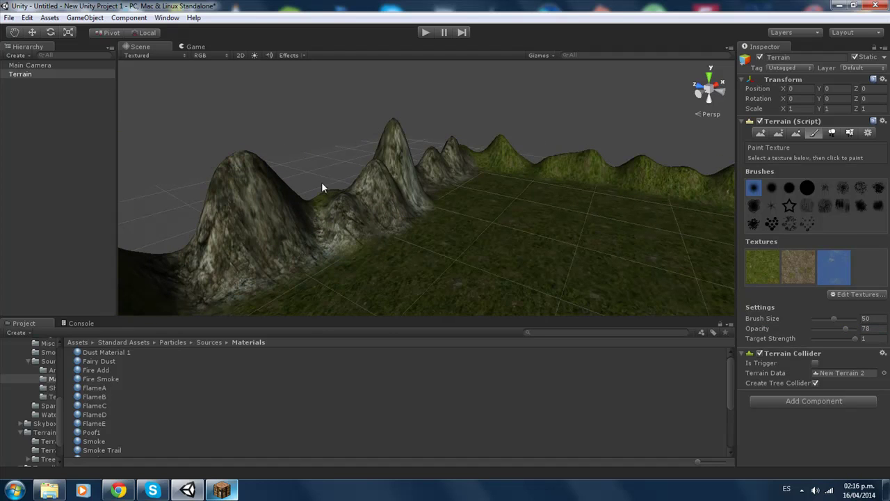
pyautogui.moveTo(252, 256)
pyautogui.keyDown('alt'); pyautogui.mouseDown()
pyautogui.moveTo(392, 153)
pyautogui.moveTo(233, 193)
pyautogui.moveTo(855, 196)
pyautogui.mouseUp(); pyautogui.keyUp('alt')
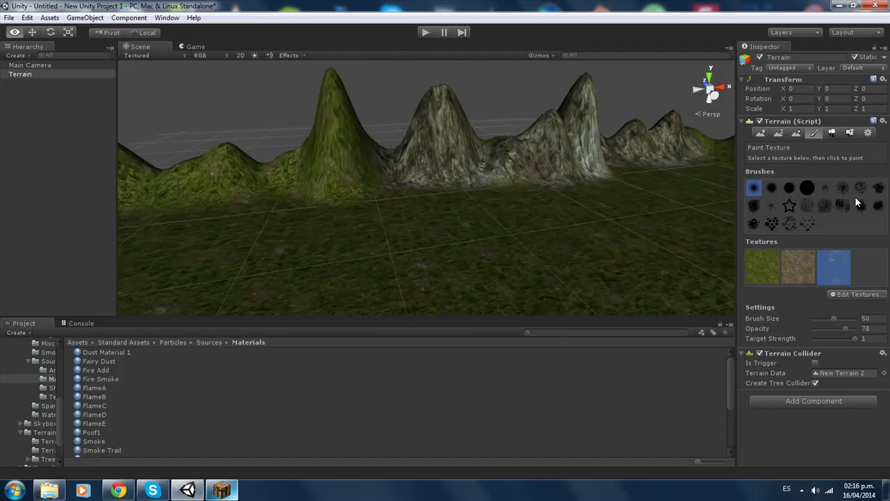
pyautogui.moveTo(515, 119)
pyautogui.mouseDown()
pyautogui.moveTo(421, 153)
pyautogui.moveTo(546, 174)
pyautogui.moveTo(188, 153)
pyautogui.moveTo(247, 131)
pyautogui.mouseUp()
pyautogui.moveTo(446, 157)
pyautogui.keyDown('alt'); pyautogui.mouseDown()
pyautogui.moveTo(167, 143)
pyautogui.moveTo(287, 141)
pyautogui.moveTo(604, 176)
pyautogui.moveTo(428, 141)
pyautogui.moveTo(411, 150)
pyautogui.mouseUp(); pyautogui.keyUp('alt')
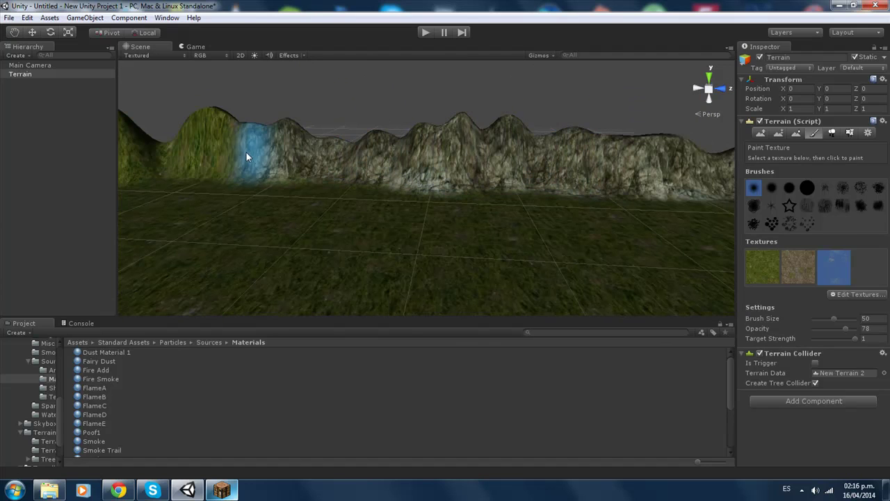
pyautogui.moveTo(246, 152)
pyautogui.keyDown('alt'); pyautogui.mouseDown()
pyautogui.moveTo(308, 155)
pyautogui.moveTo(280, 138)
pyautogui.mouseUp(); pyautogui.keyUp('alt')
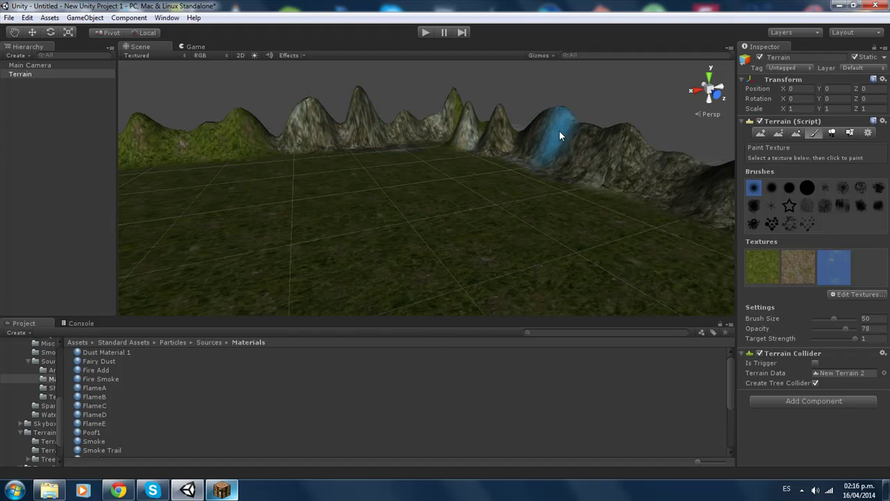
pyautogui.keyDown('alt'); pyautogui.moveTo(308, 120); pyautogui.dragTo(296, 111); pyautogui.keyUp('alt')
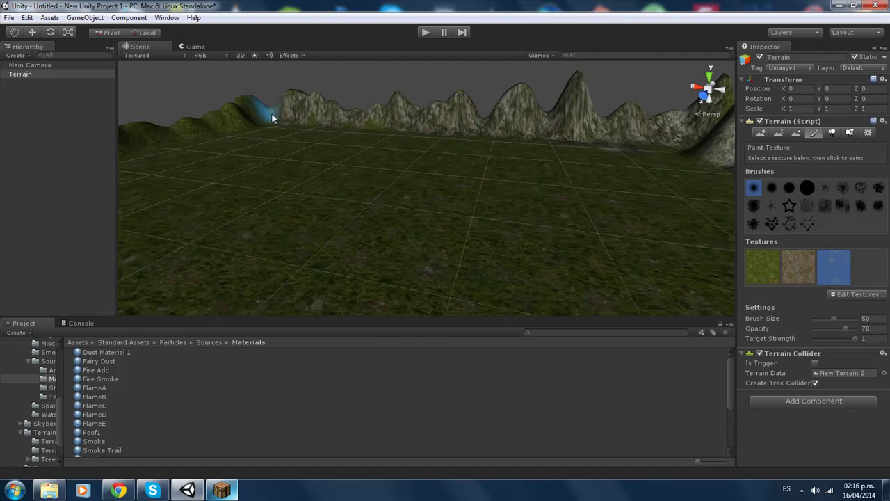
pyautogui.keyDown('alt'); pyautogui.moveTo(338, 136); pyautogui.dragTo(121, 131); pyautogui.keyUp('alt')
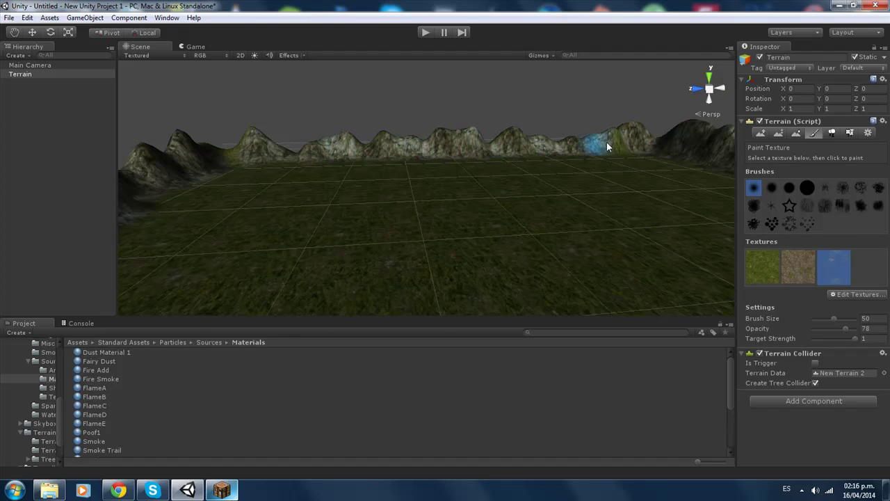
pyautogui.keyDown('alt'); pyautogui.moveTo(170, 167); pyautogui.dragTo(345, 238); pyautogui.keyUp('alt')
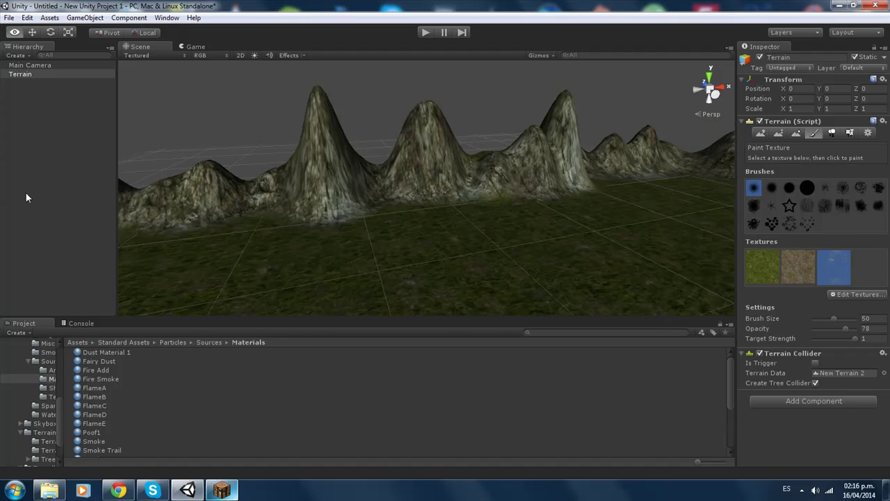
pyautogui.scroll(3, 352, 242)
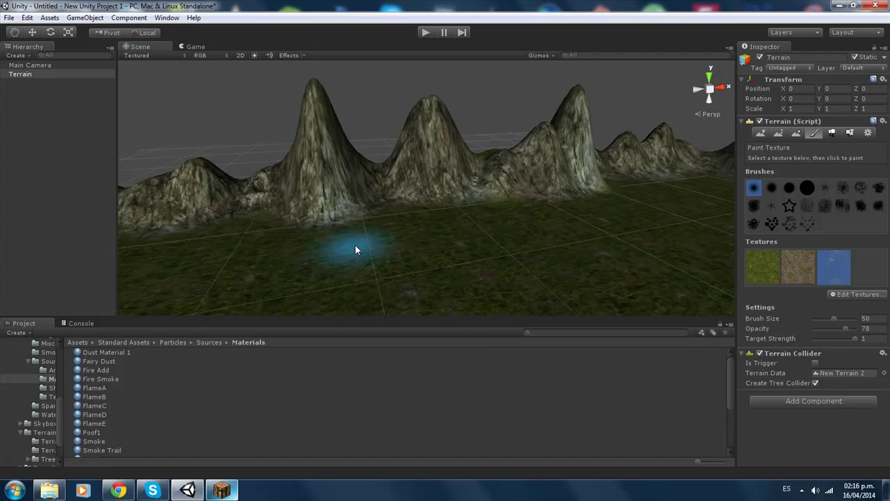
pyautogui.scroll(2, 365, 240)
pyautogui.scroll(3, 376, 243)
pyautogui.scroll(3, 378, 239)
pyautogui.moveTo(378, 239)
pyautogui.mouseDown(button='middle')
pyautogui.moveTo(461, 195)
pyautogui.moveTo(347, 258)
pyautogui.moveTo(361, 199)
pyautogui.moveTo(359, 223)
pyautogui.mouseUp(button='middle')
pyautogui.scroll(-5, 359, 225)
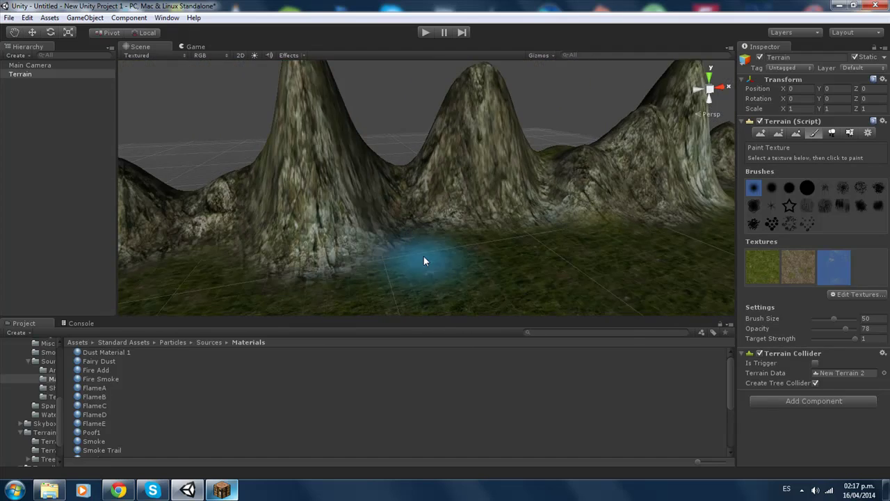
# Step: Drop the WaterFall prefab from Standard Assets > Particles > Water between the mountain peaks
pyautogui.moveTo(60, 413); pyautogui.dragTo(61, 356)
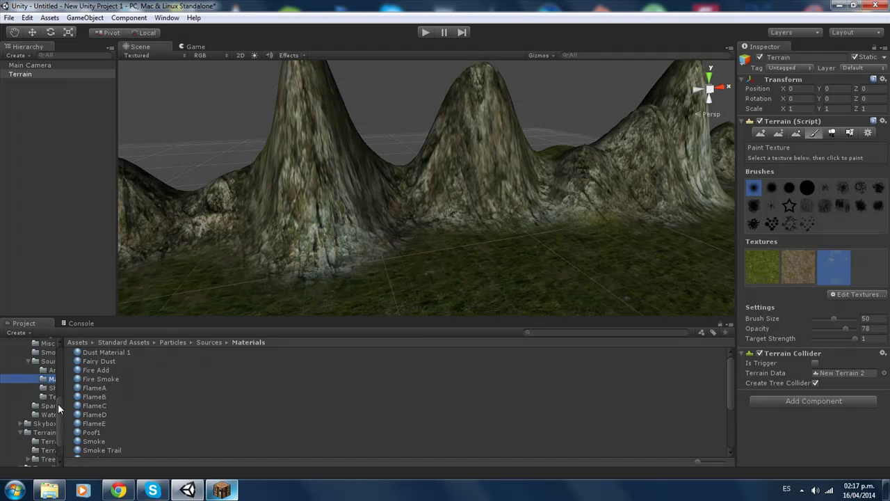
pyautogui.click(29, 395)
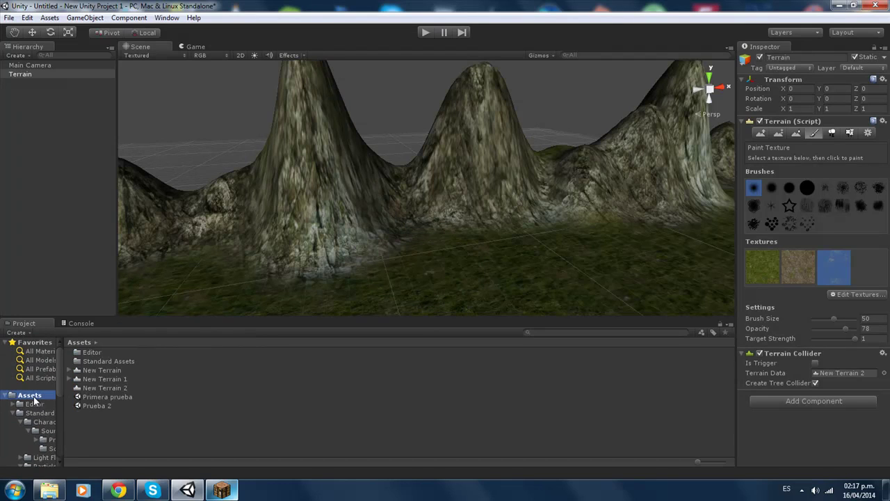
pyautogui.doubleClick(98, 361)
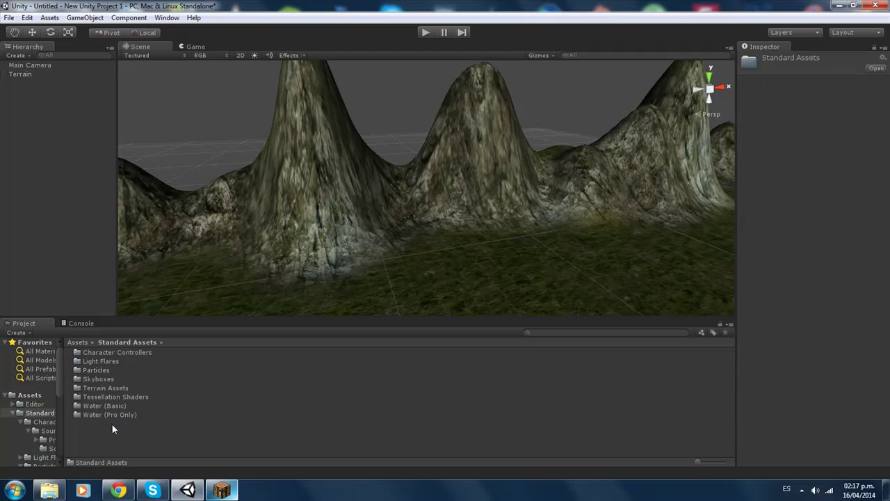
pyautogui.doubleClick(98, 370)
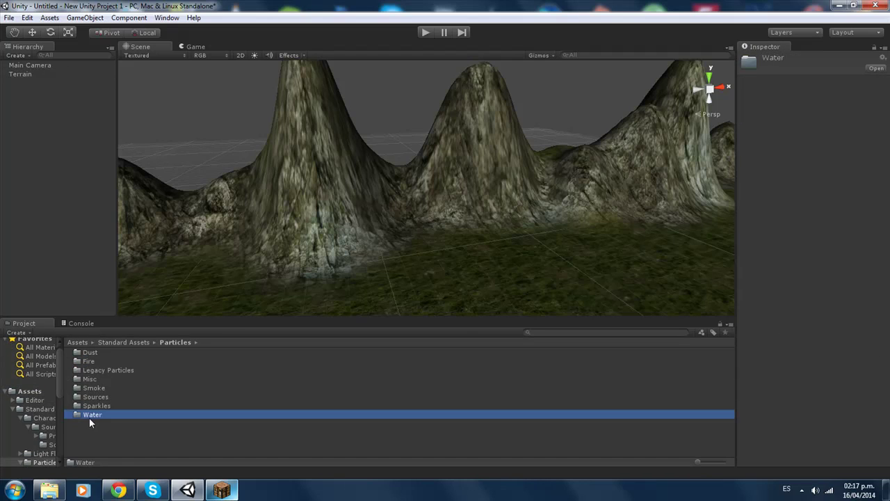
pyautogui.doubleClick(91, 415)
pyautogui.moveTo(103, 370); pyautogui.dragTo(325, 237)
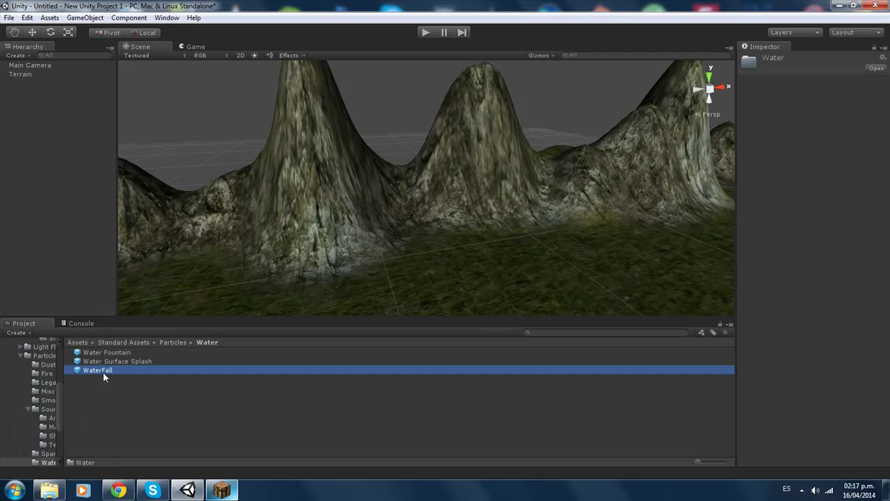
pyautogui.moveTo(383, 150); pyautogui.dragTo(389, 152)
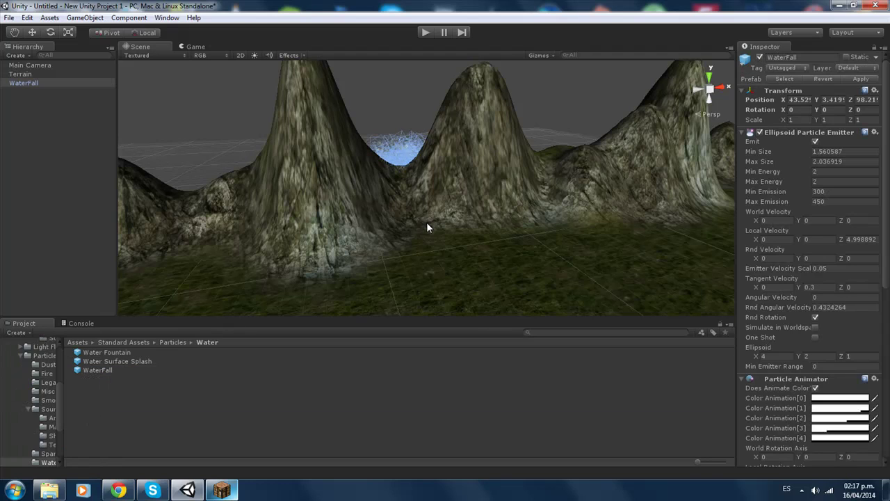
# Step: Raise and tilt the WaterFall spray downward, settling it near X 42.5, Y 3.4, Z 97.2
pyautogui.click(32, 33)
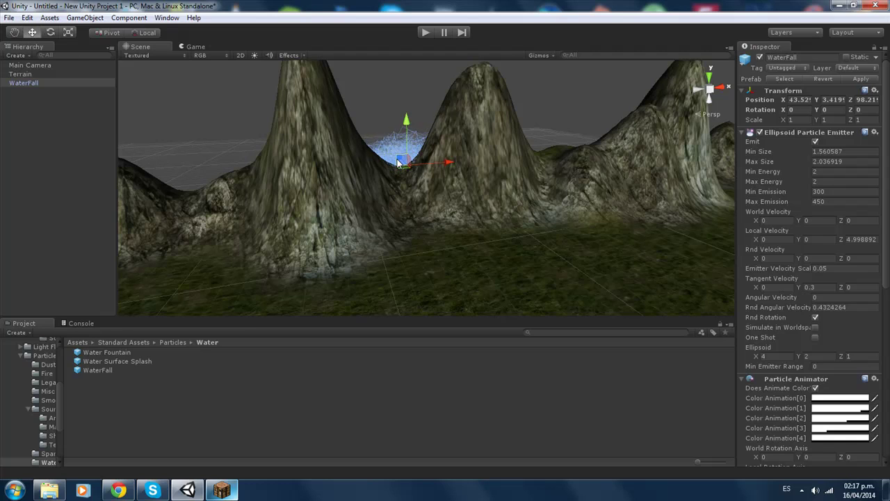
pyautogui.moveTo(398, 162)
pyautogui.mouseDown()
pyautogui.moveTo(395, 139)
pyautogui.moveTo(409, 164)
pyautogui.moveTo(406, 153)
pyautogui.mouseUp()
pyautogui.click(50, 33)
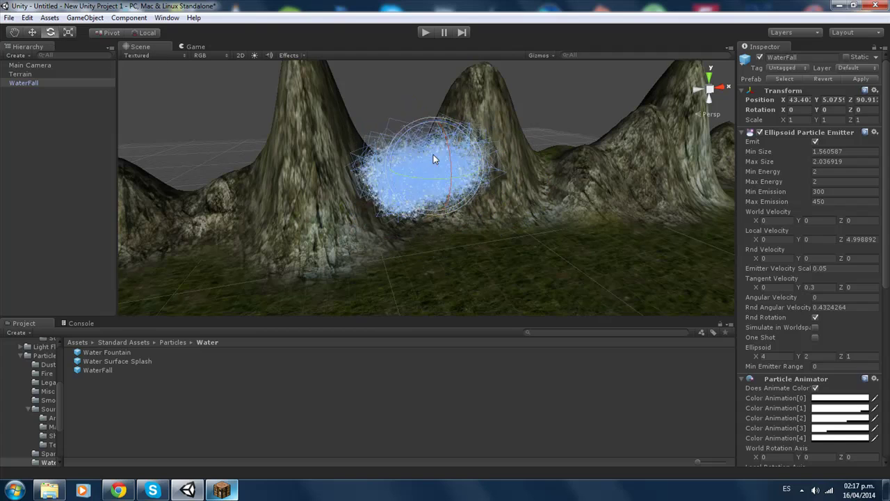
pyautogui.moveTo(452, 174)
pyautogui.mouseDown()
pyautogui.moveTo(367, 175)
pyautogui.moveTo(363, 200)
pyautogui.mouseUp()
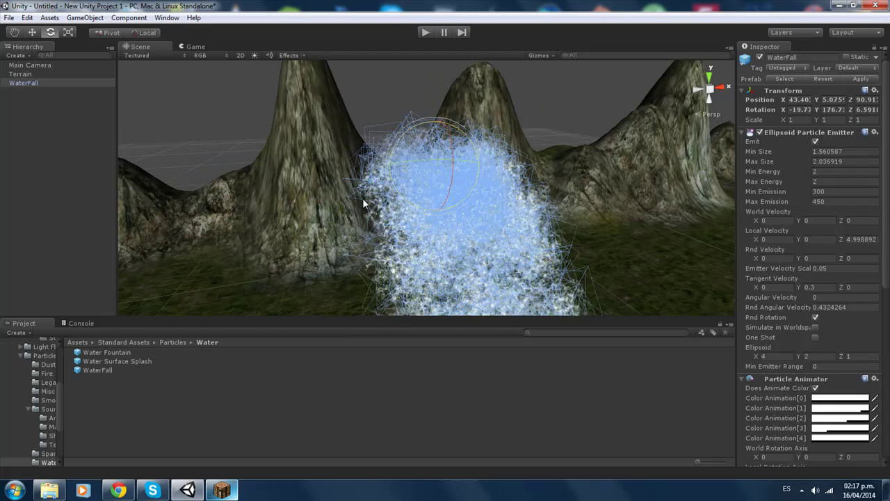
pyautogui.press('w')
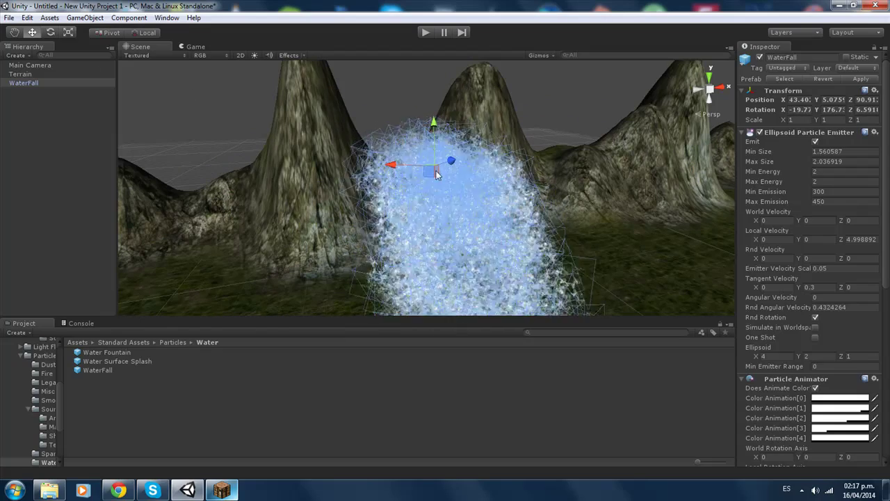
pyautogui.moveTo(436, 174); pyautogui.dragTo(414, 174)
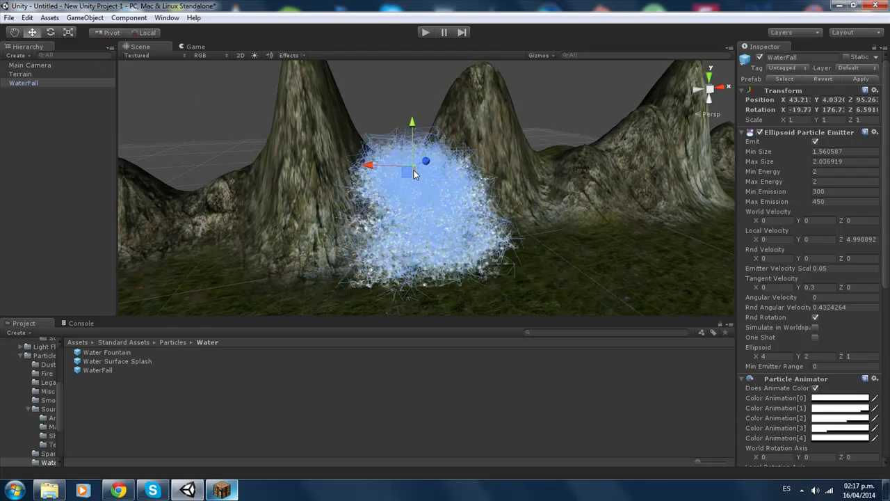
pyautogui.moveTo(390, 166)
pyautogui.mouseDown()
pyautogui.moveTo(391, 144)
pyautogui.moveTo(425, 180)
pyautogui.moveTo(423, 196)
pyautogui.mouseUp()
pyautogui.scroll(-3, 536, 272)
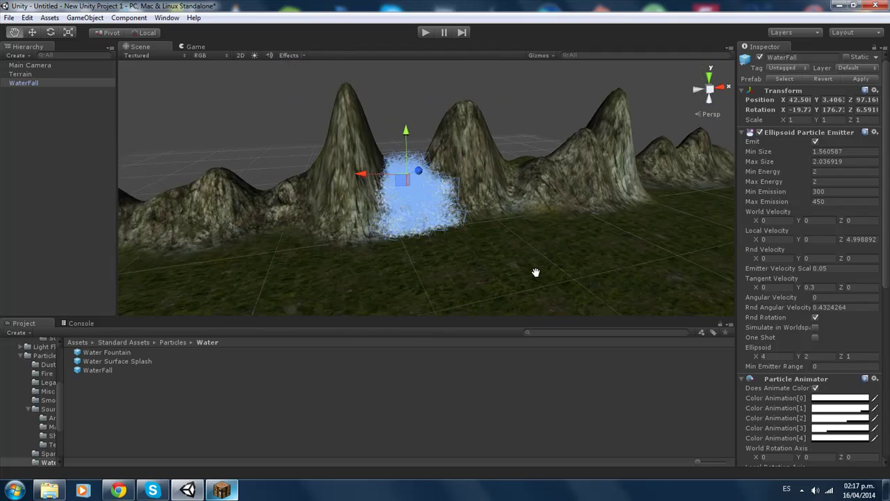
pyautogui.keyDown('alt'); pyautogui.moveTo(535, 272); pyautogui.dragTo(140, 208); pyautogui.keyUp('alt')
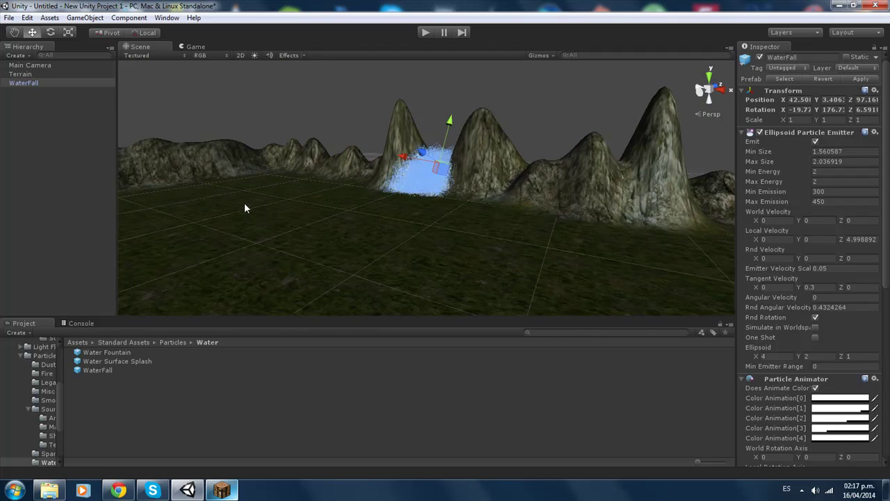
pyautogui.keyDown('alt'); pyautogui.moveTo(244, 207); pyautogui.dragTo(260, 209); pyautogui.keyUp('alt')
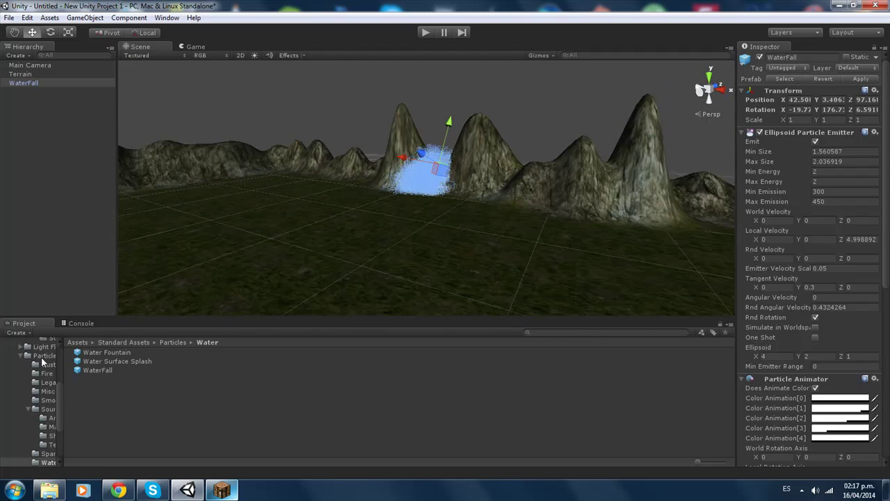
# Step: Place a Daylight Simple Water plane from Water (Basic) under the waterfall, lower it, then delete it
pyautogui.click(117, 343)
pyautogui.doubleClick(87, 404)
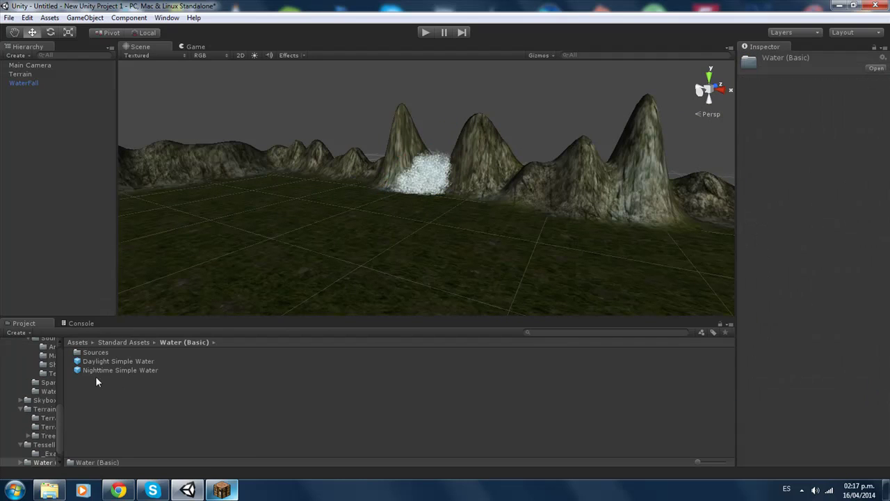
pyautogui.moveTo(100, 363); pyautogui.dragTo(387, 215)
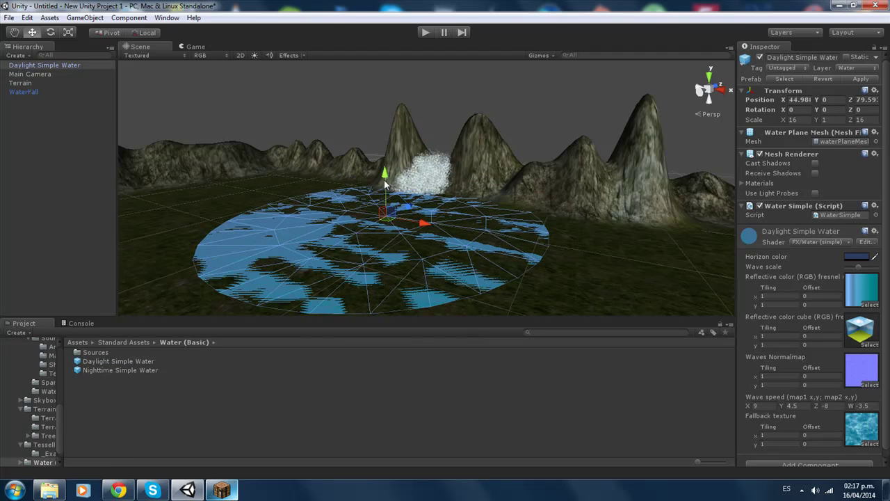
pyautogui.scroll(-2, 417, 274)
pyautogui.moveTo(383, 181)
pyautogui.mouseDown()
pyautogui.moveTo(385, 191)
pyautogui.moveTo(403, 174)
pyautogui.moveTo(226, 292)
pyautogui.moveTo(566, 200)
pyautogui.mouseUp()
pyautogui.scroll(-3, 417, 279)
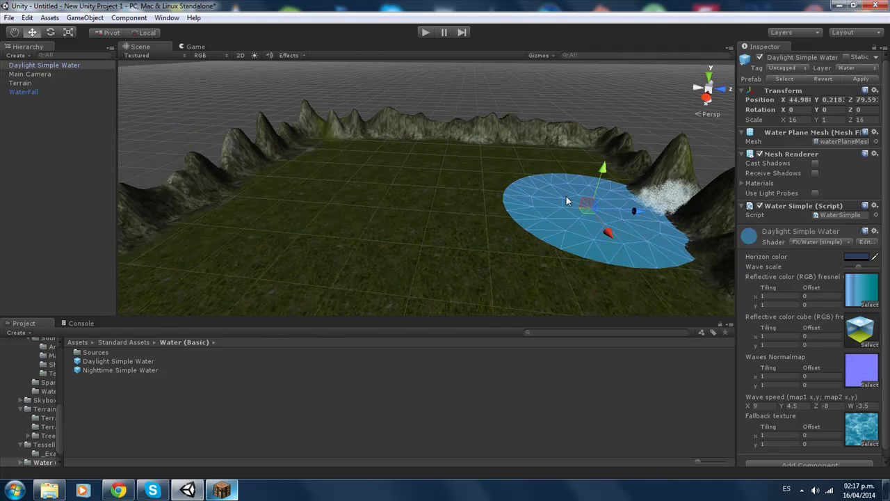
pyautogui.press('Delete')
# Step: Place the First Person Controller from Character Controllers onto the terrain and frame it
pyautogui.keyDown('alt'); pyautogui.moveTo(512, 148); pyautogui.dragTo(124, 251); pyautogui.keyUp('alt')
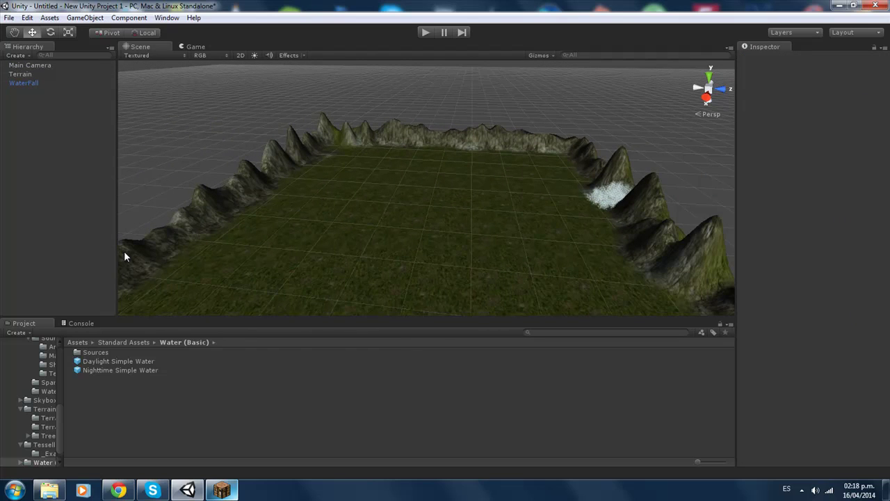
pyautogui.click(119, 342)
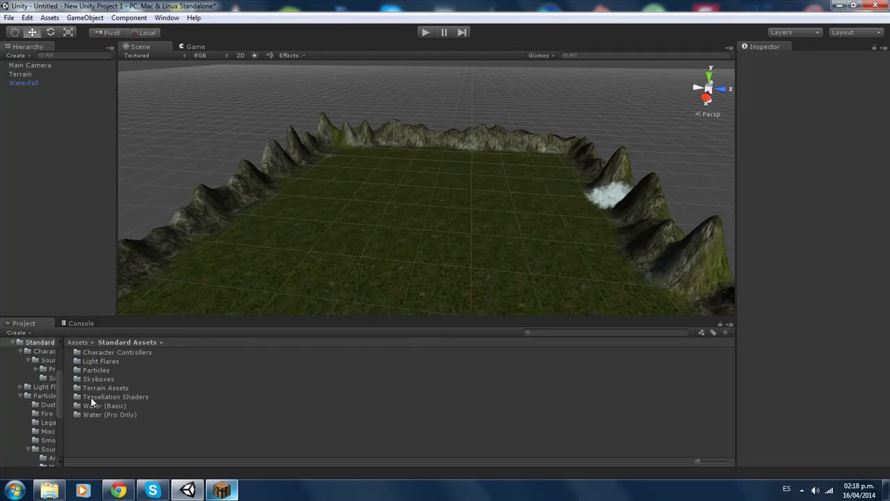
pyautogui.doubleClick(100, 352)
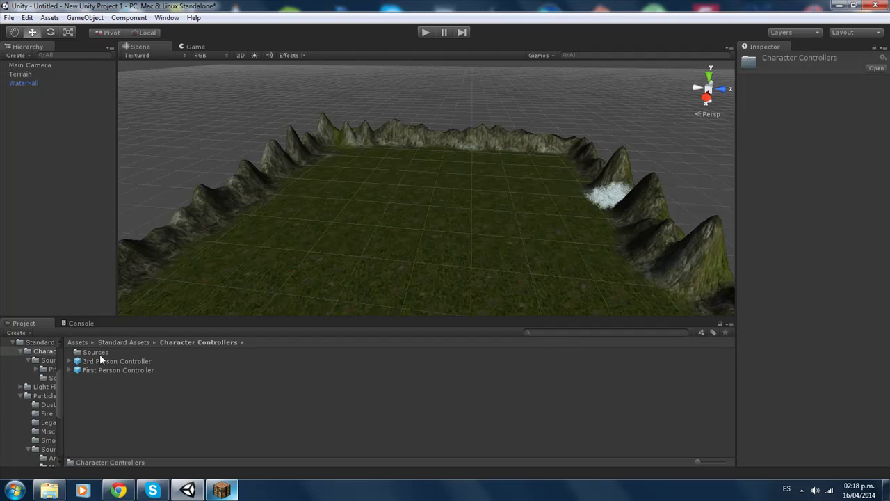
pyautogui.click(43, 18)
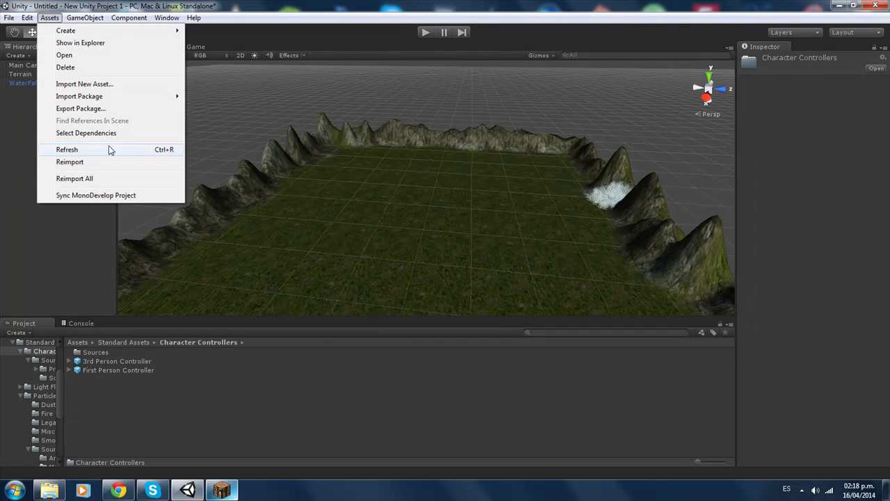
pyautogui.click(50, 19)
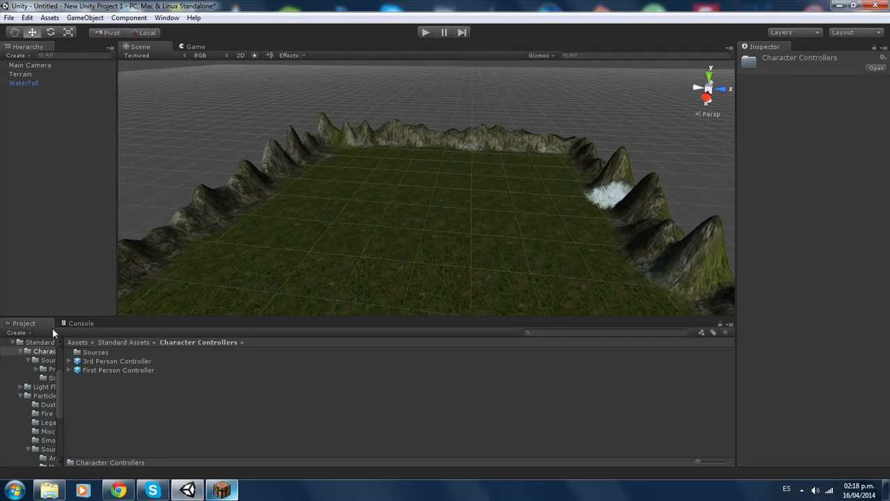
pyautogui.moveTo(93, 370); pyautogui.dragTo(297, 277)
pyautogui.moveTo(401, 205); pyautogui.dragTo(402, 205)
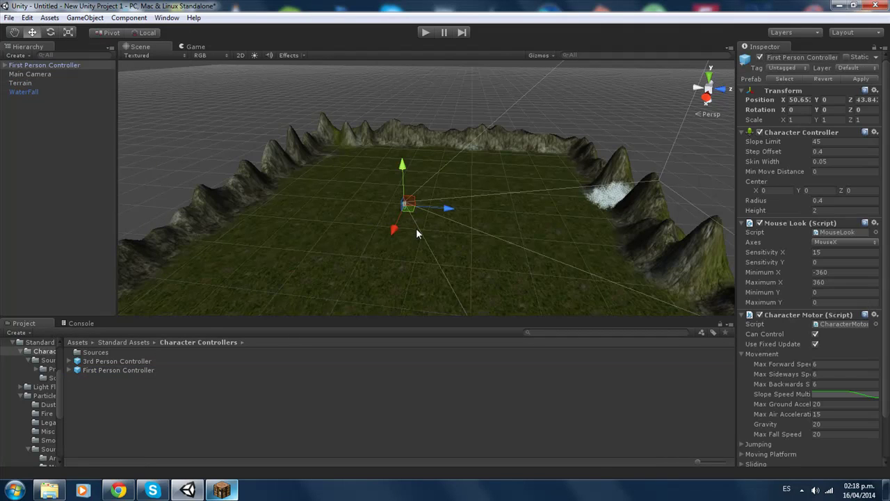
pyautogui.press('f')
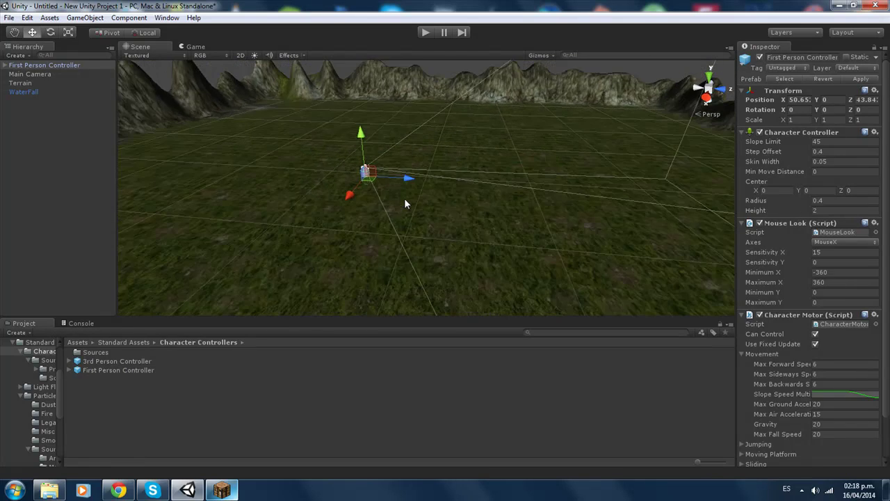
# Step: Turn the view toward the mountains, select the controller and enter play mode
pyautogui.moveTo(403, 204); pyautogui.dragTo(600, 252, button='right')
pyautogui.moveTo(379, 247); pyautogui.dragTo(456, 245)
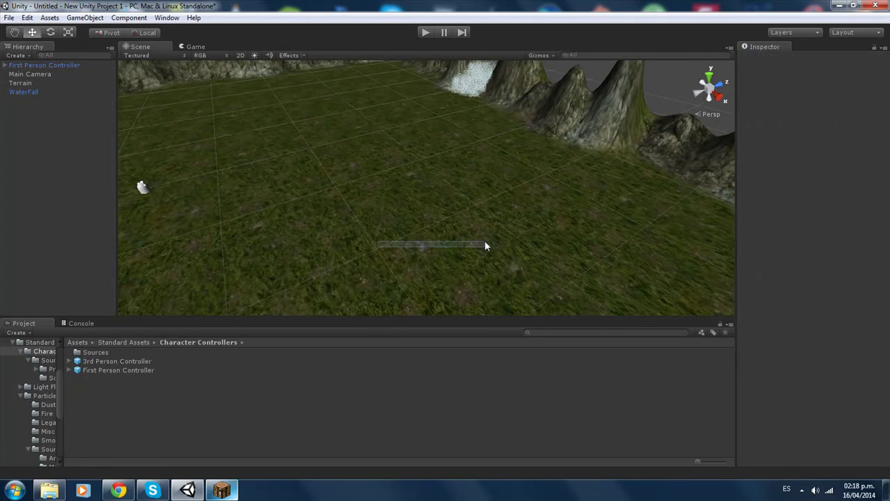
pyautogui.moveTo(456, 245); pyautogui.dragTo(462, 235, button='right')
pyautogui.click(546, 229)
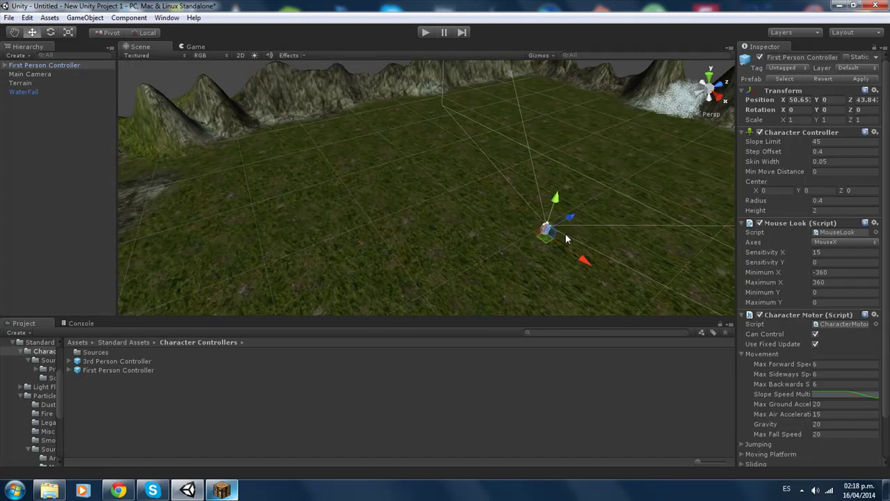
pyautogui.moveTo(566, 239)
pyautogui.mouseDown(button='middle')
pyautogui.moveTo(472, 212)
pyautogui.moveTo(420, 5)
pyautogui.mouseUp(button='middle')
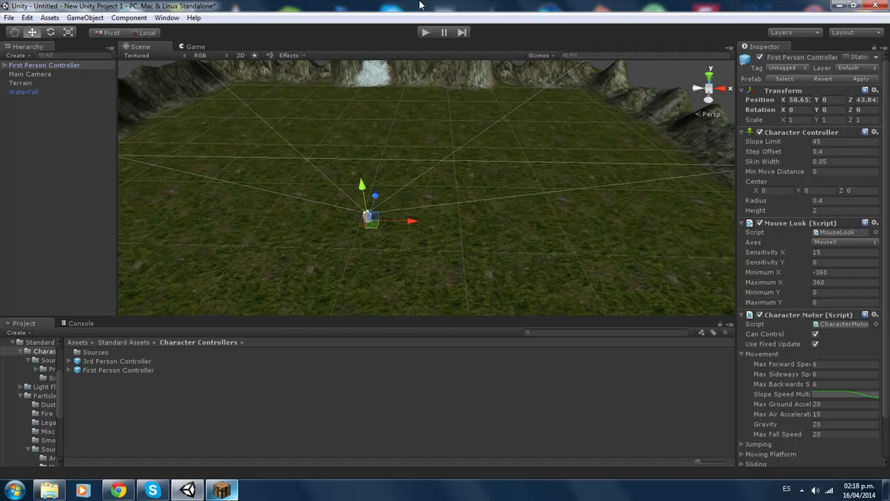
pyautogui.click(425, 33)
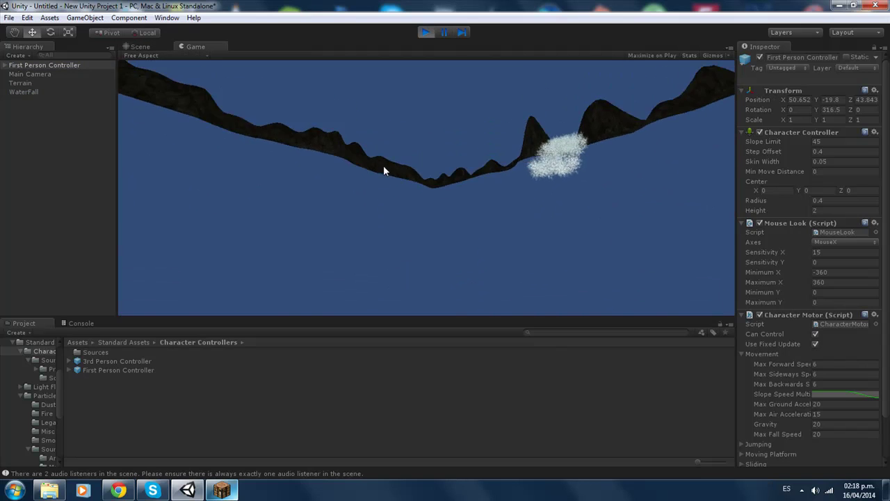
# Step: Stop play mode and raise the First Person Controller above the ground
pyautogui.click(427, 32)
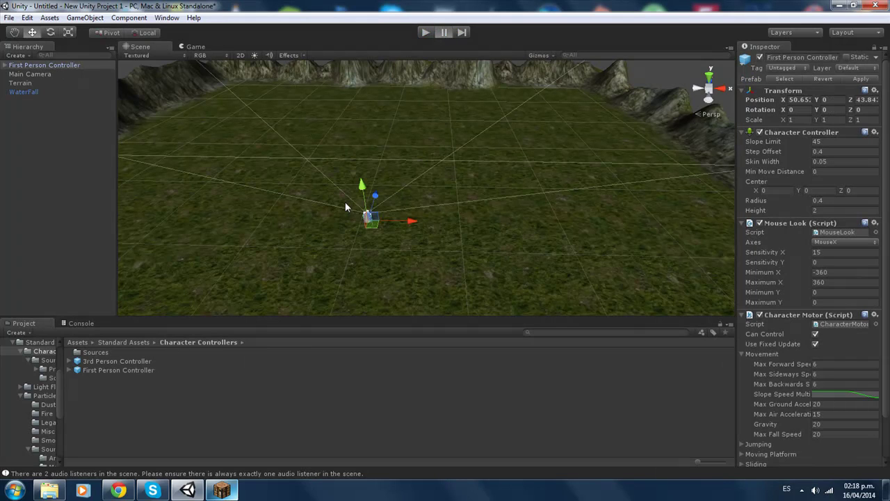
pyautogui.moveTo(361, 183); pyautogui.dragTo(362, 174)
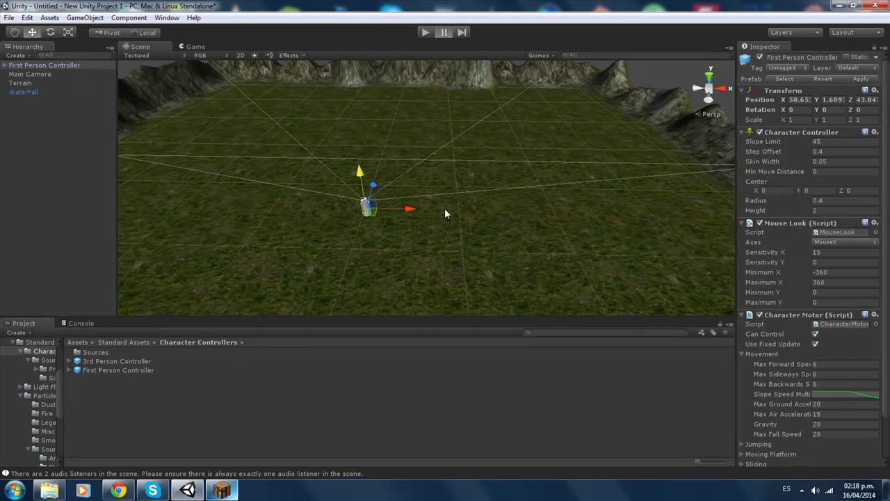
pyautogui.scroll(-3, 445, 213)
# Step: Move the Main Camera onto the terrain at about X 50.4, Y 2.4, Z 40.7
pyautogui.click(19, 74)
pyautogui.scroll(-5, 427, 188)
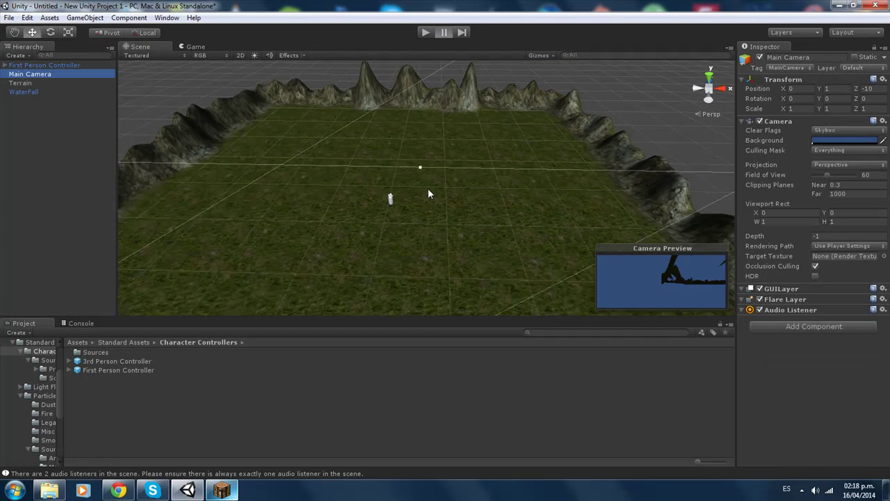
pyautogui.moveTo(284, 282); pyautogui.dragTo(436, 282)
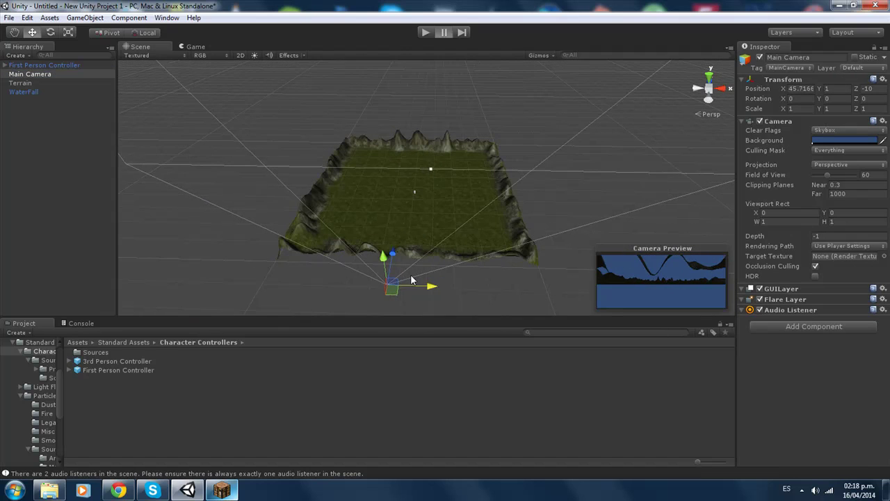
pyautogui.moveTo(413, 258); pyautogui.dragTo(424, 167)
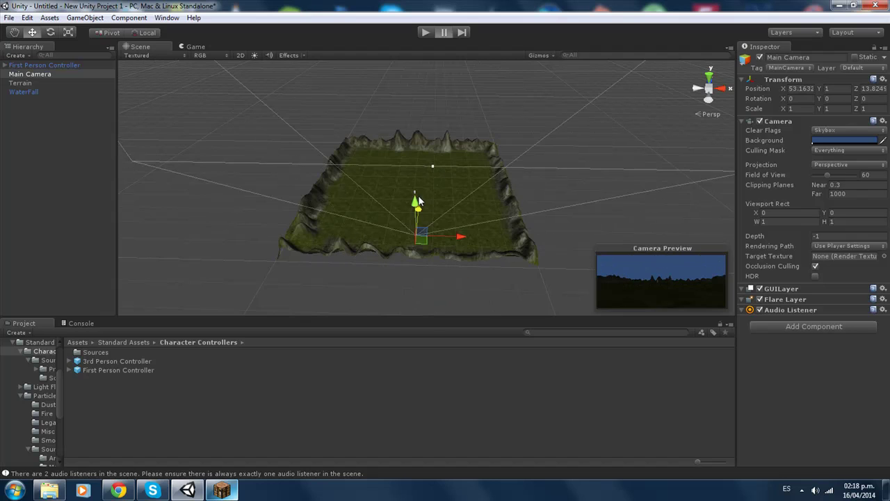
pyautogui.moveTo(433, 199)
pyautogui.mouseDown()
pyautogui.moveTo(442, 202)
pyautogui.moveTo(410, 161)
pyautogui.mouseUp()
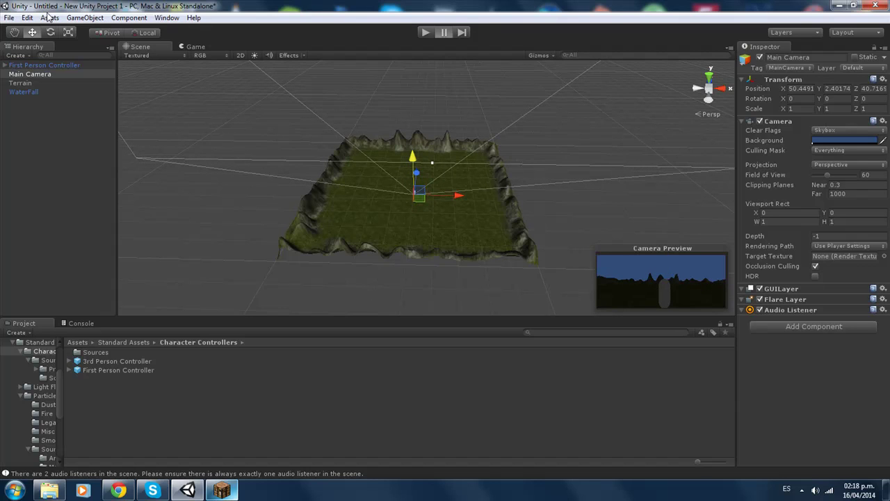
# Step: Add a Directional Light via GameObject > Create Other and drag it high above the terrain
pyautogui.doubleClick(81, 8)
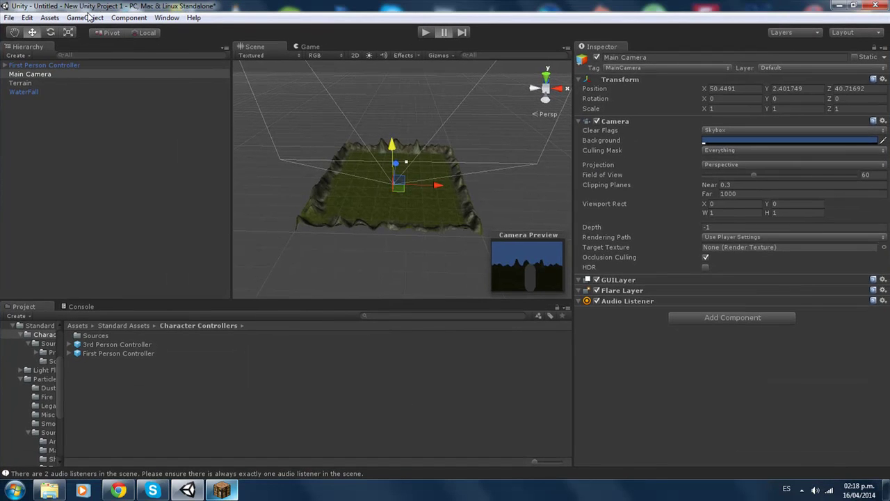
pyautogui.click(86, 18)
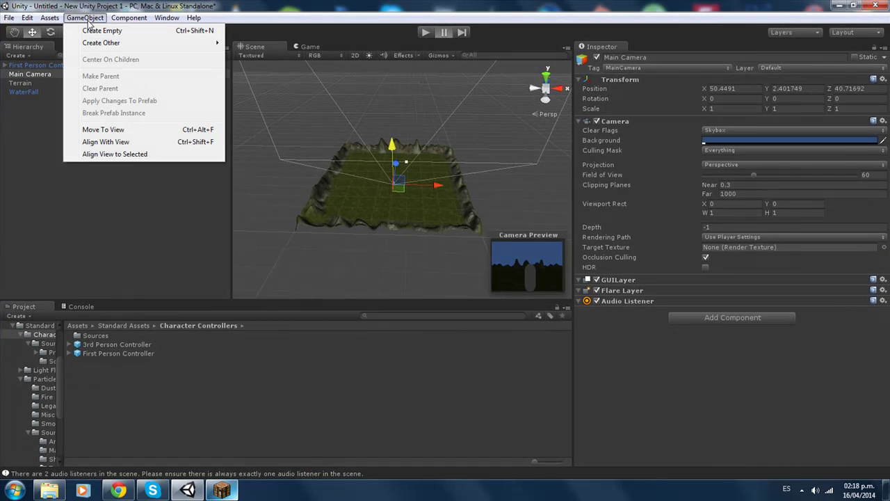
pyautogui.moveTo(157, 43)
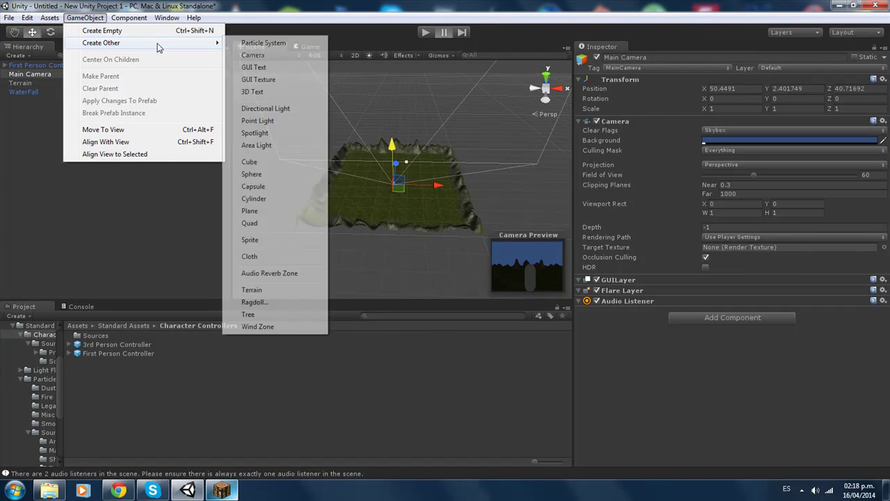
pyautogui.click(270, 109)
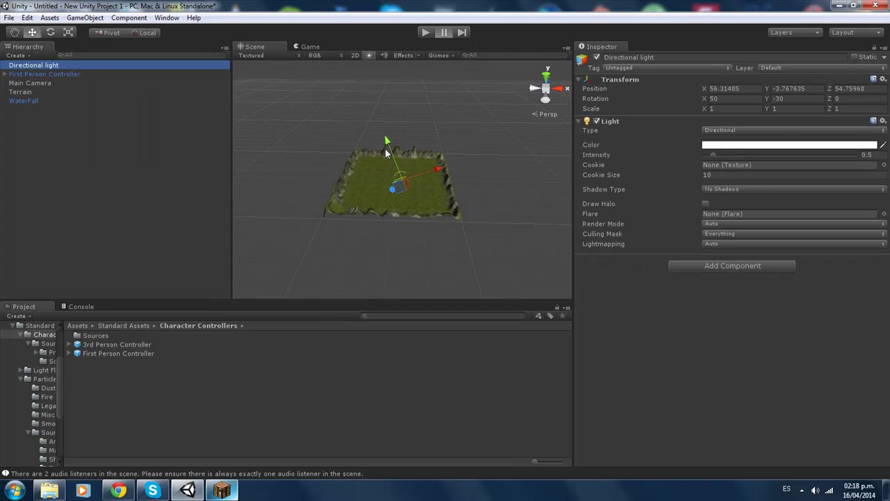
pyautogui.moveTo(377, 111)
pyautogui.mouseDown()
pyautogui.moveTo(400, 89)
pyautogui.moveTo(477, 173)
pyautogui.moveTo(421, 98)
pyautogui.mouseUp()
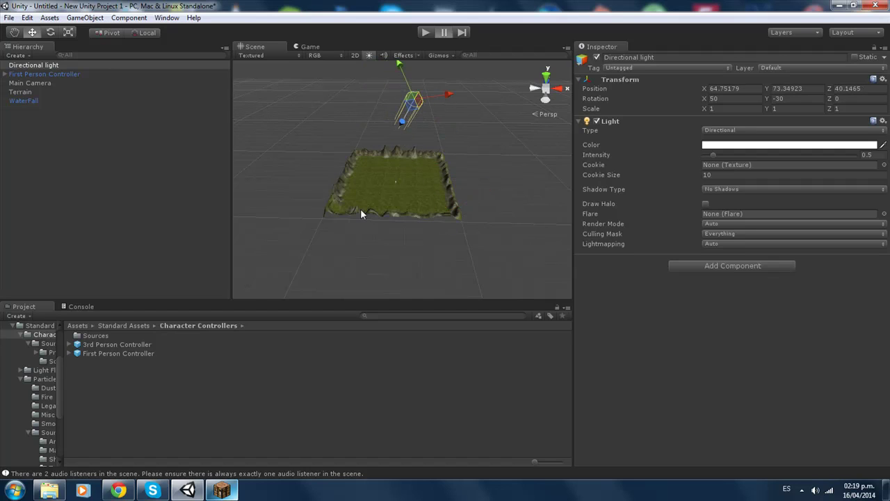
# Step: Select the Main Camera, start play mode and widen the scene view panel
pyautogui.scroll(2, 362, 187)
pyautogui.click(28, 83)
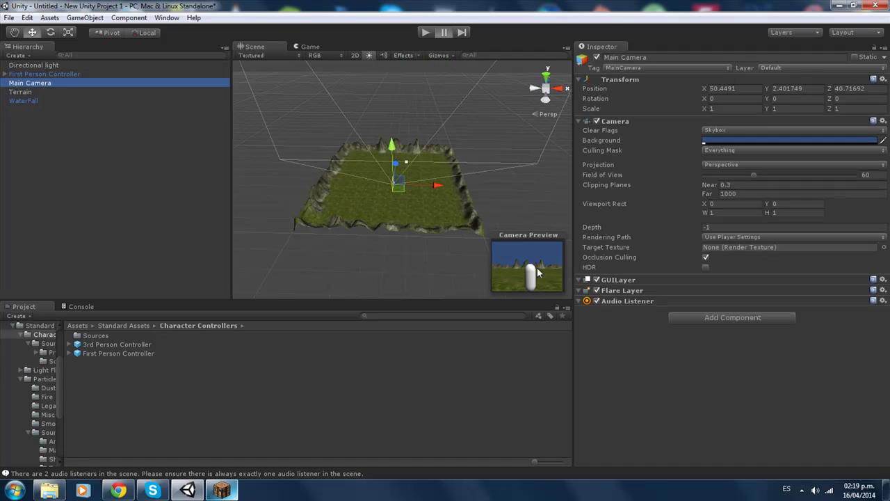
pyautogui.scroll(3, 368, 189)
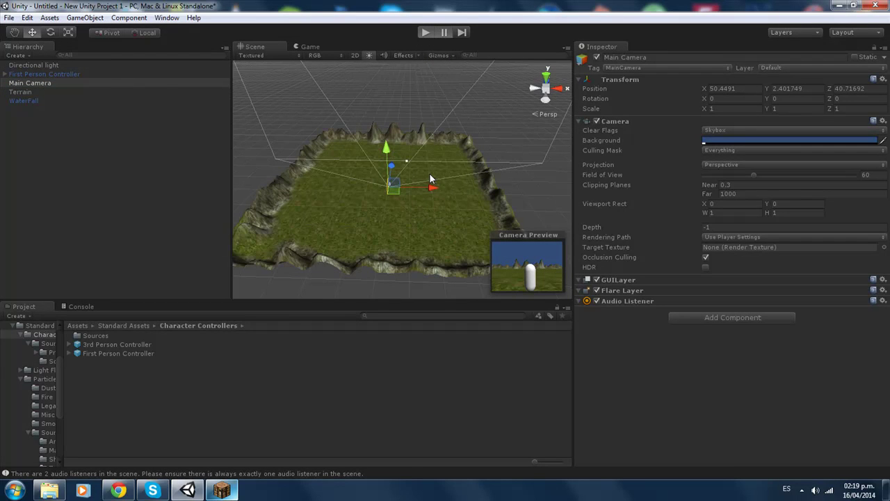
pyautogui.click(425, 32)
pyautogui.moveTo(581, 143); pyautogui.dragTo(737, 129)
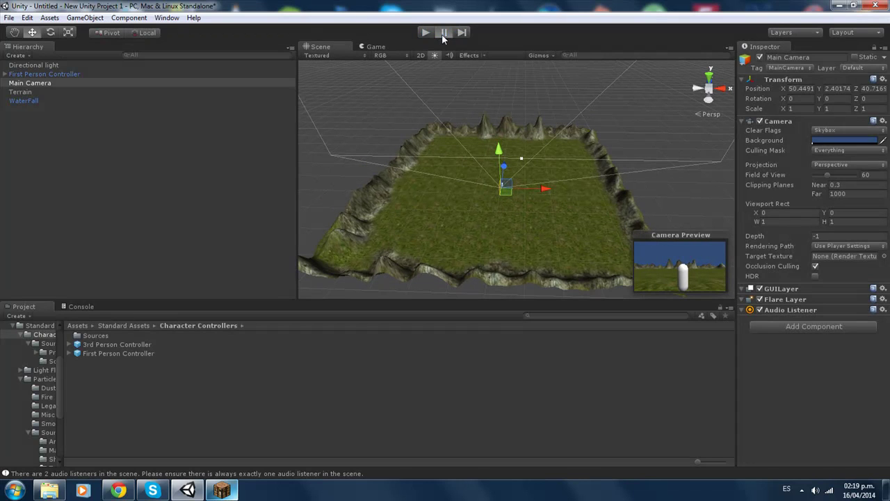
# Step: In play mode with a wider Game view, walk forward into the waterfall and back out, then stop
pyautogui.click(424, 34)
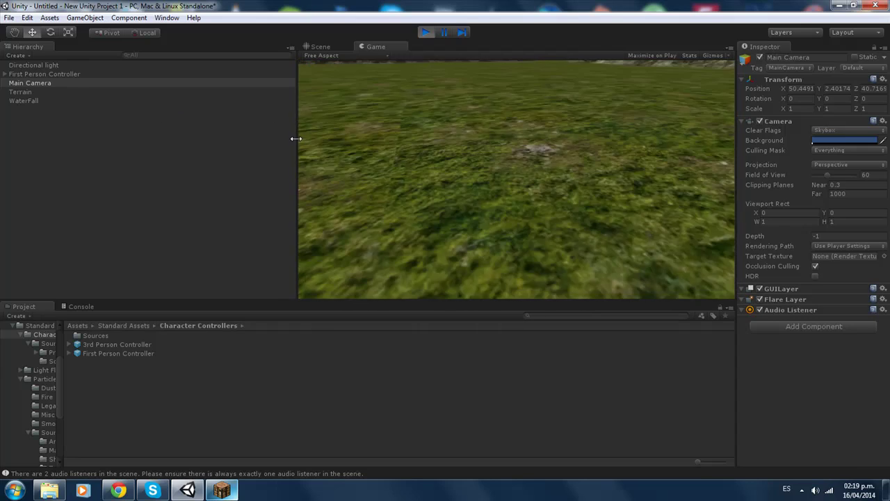
pyautogui.moveTo(296, 139); pyautogui.dragTo(90, 140)
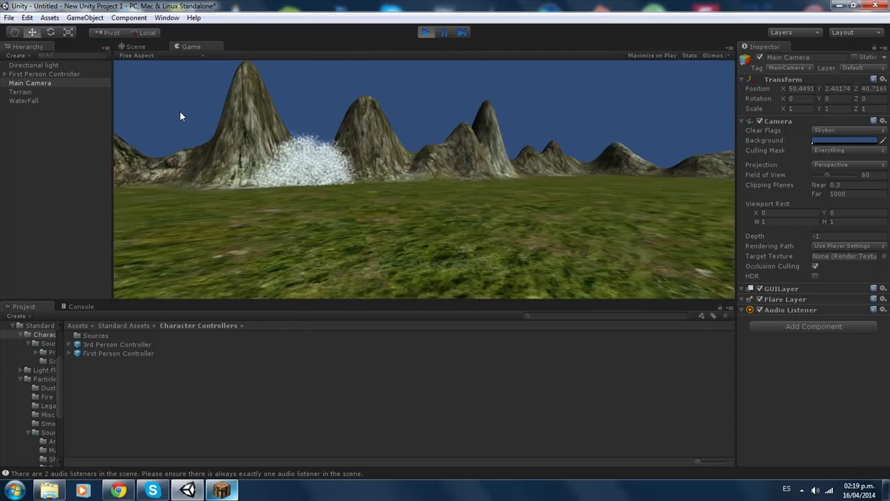
pyautogui.press('w')
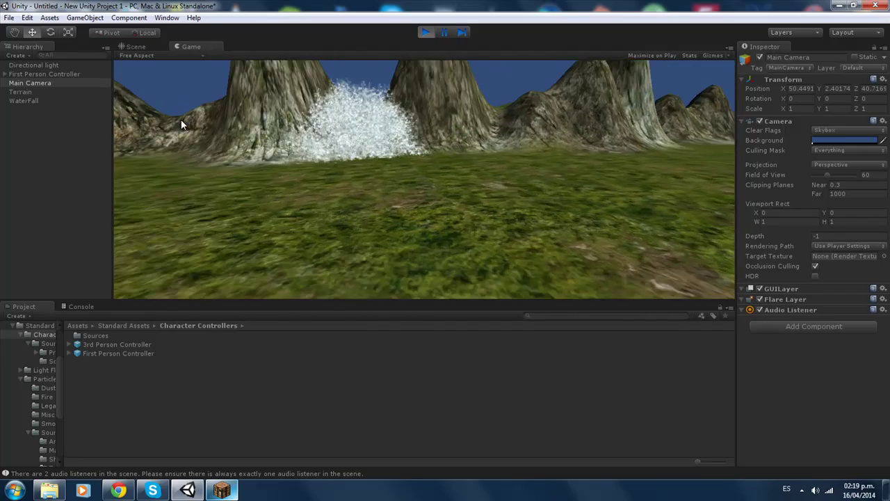
pyautogui.press('w')
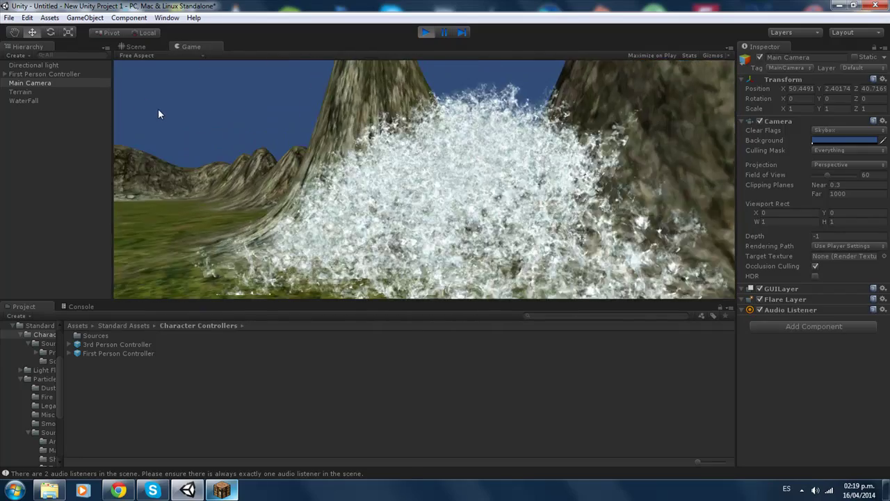
pyautogui.press('s')
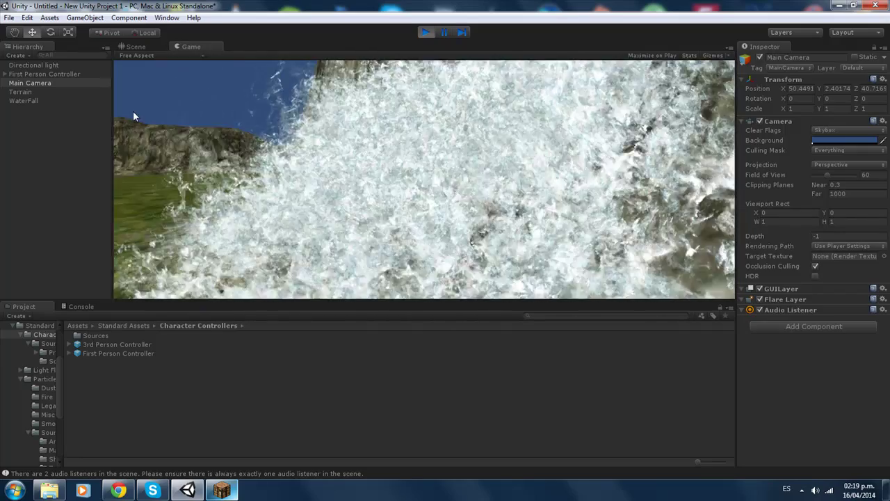
pyautogui.press('s')
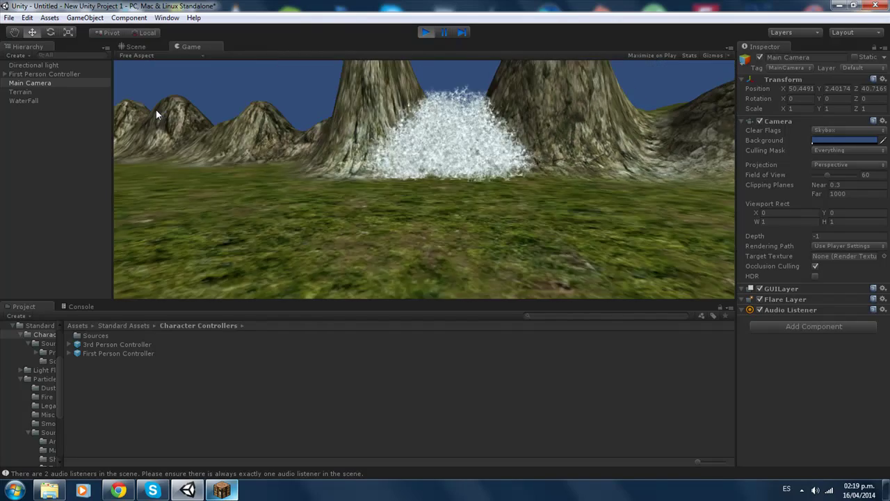
pyautogui.press('s')
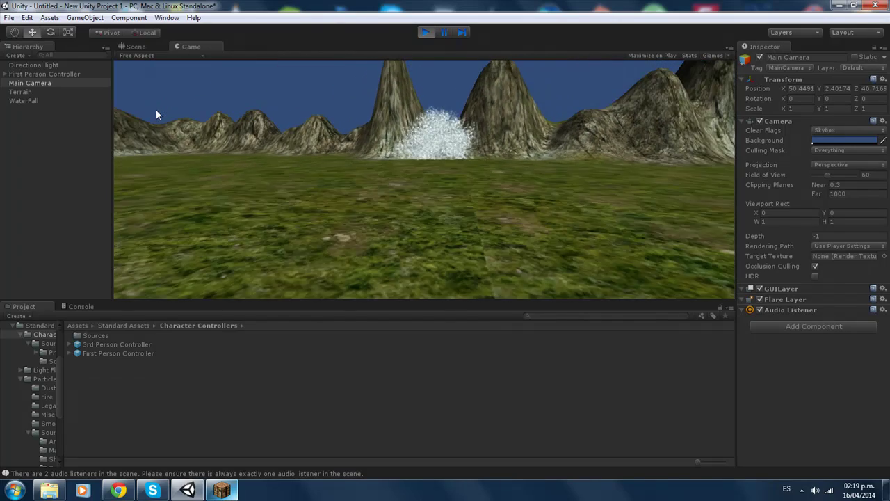
pyautogui.click(426, 32)
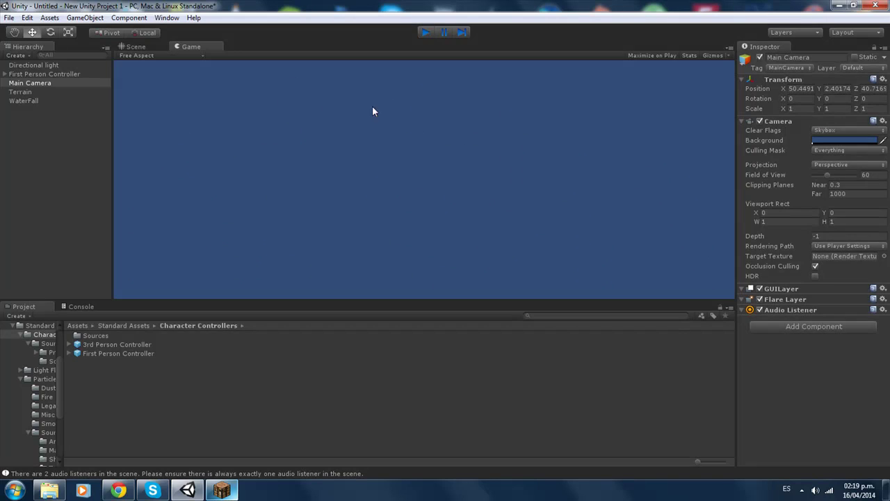
# Step: Select the Standard Assets Skyboxes folder and show Edit > Render Settings in the Inspector
pyautogui.moveTo(357, 94)
pyautogui.mouseDown(button='middle')
pyautogui.moveTo(304, 185)
pyautogui.moveTo(318, 125)
pyautogui.mouseUp(button='middle')
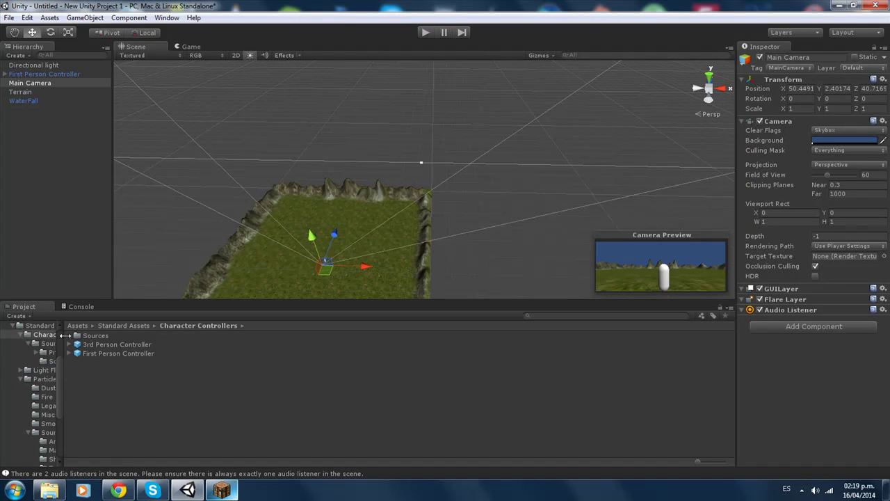
pyautogui.click(120, 326)
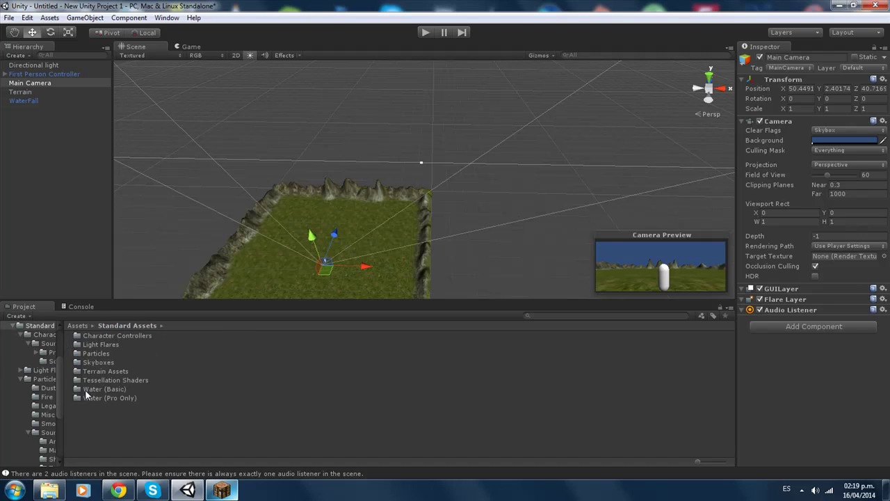
pyautogui.click(103, 363)
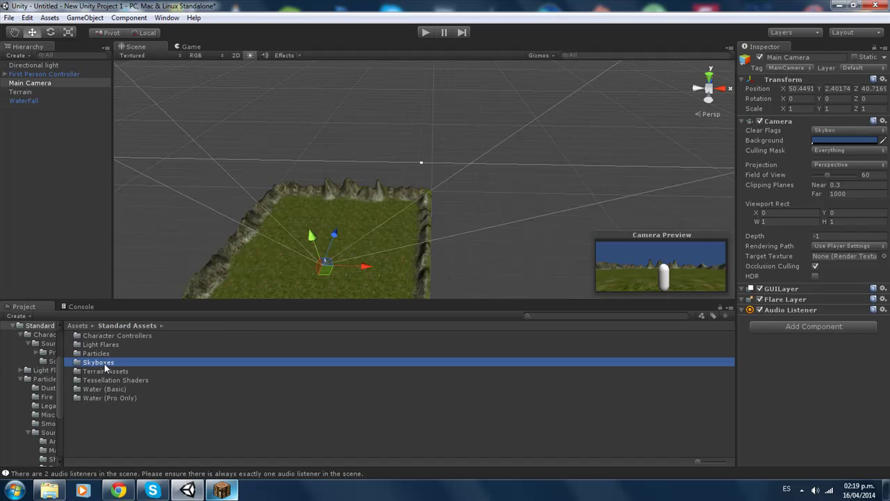
pyautogui.click(57, 21)
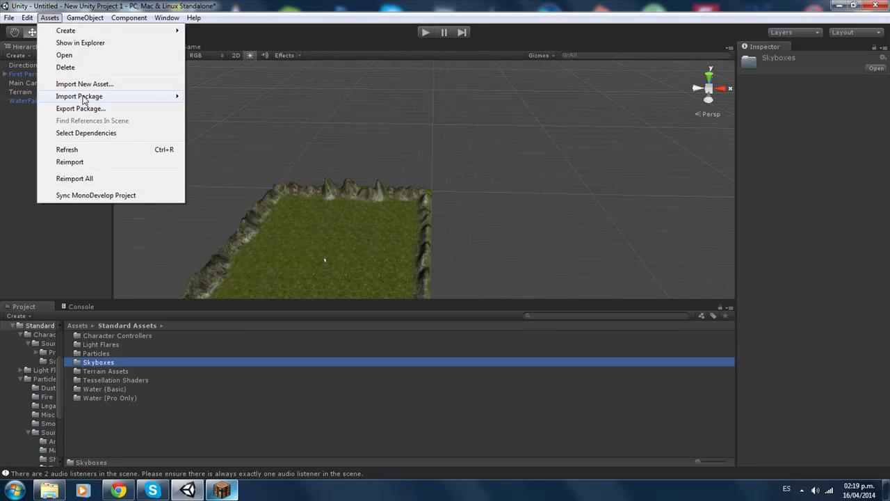
pyautogui.moveTo(87, 101)
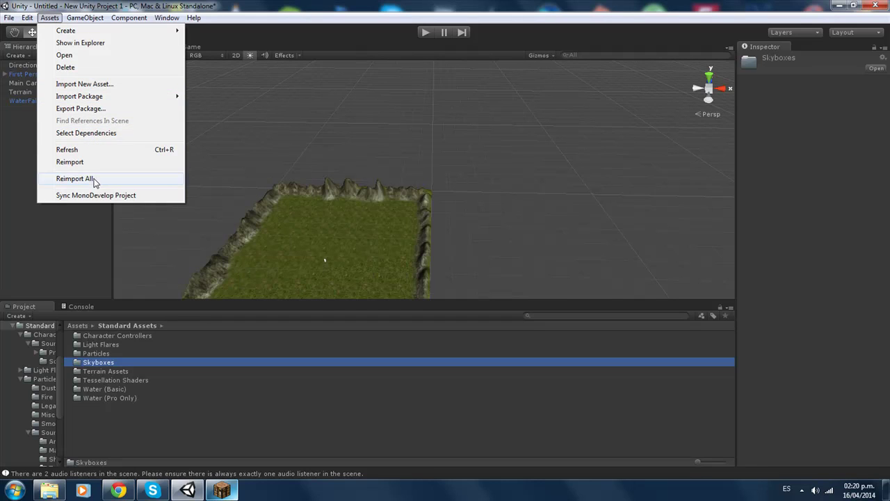
pyautogui.moveTo(76, 18)
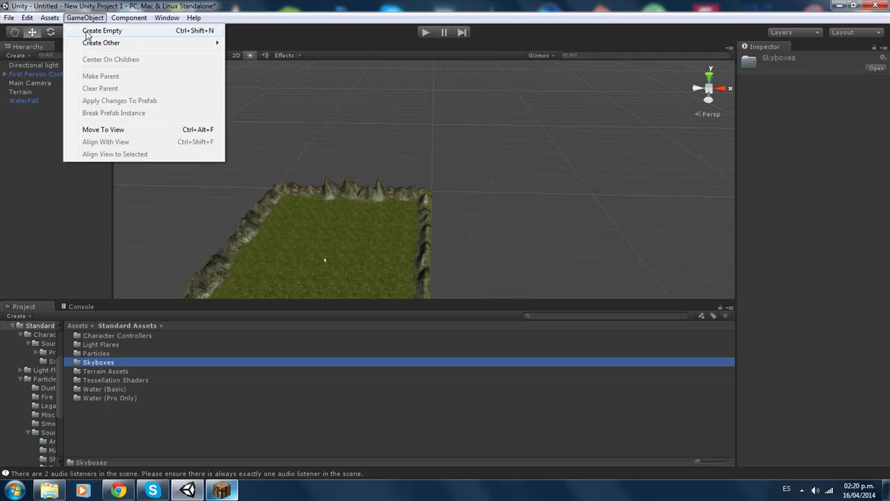
pyautogui.moveTo(33, 18)
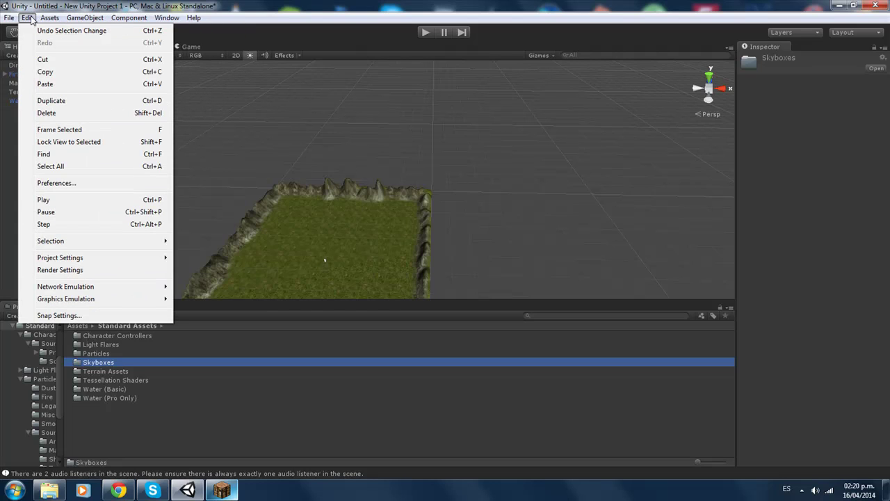
pyautogui.click(105, 270)
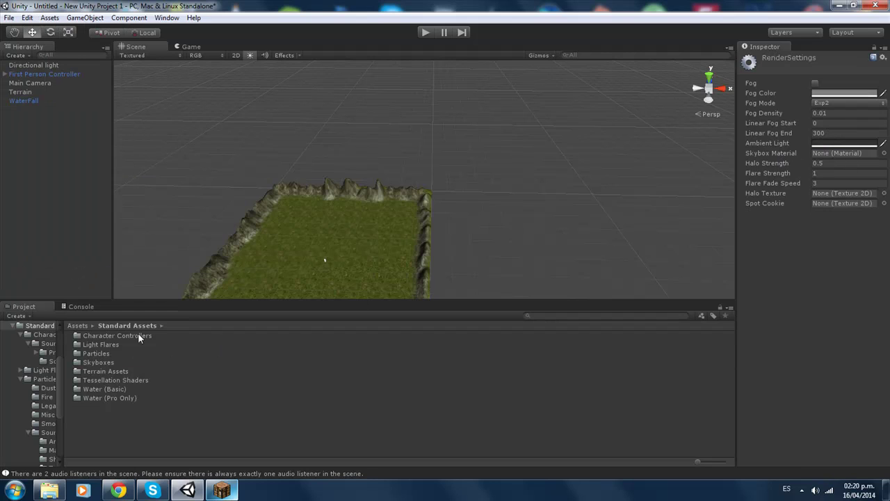
# Step: Preview and compare the Sunny1, Sunny2 and Sunny3 skybox materials
pyautogui.doubleClick(81, 365)
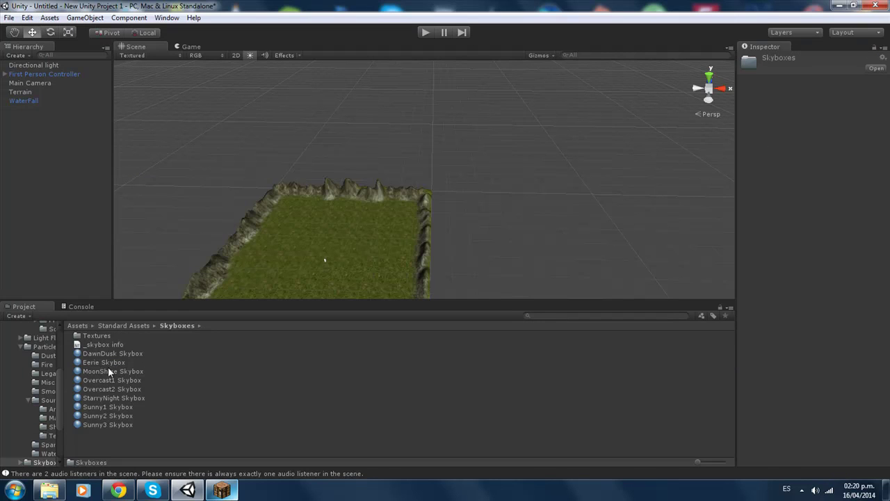
pyautogui.click(96, 415)
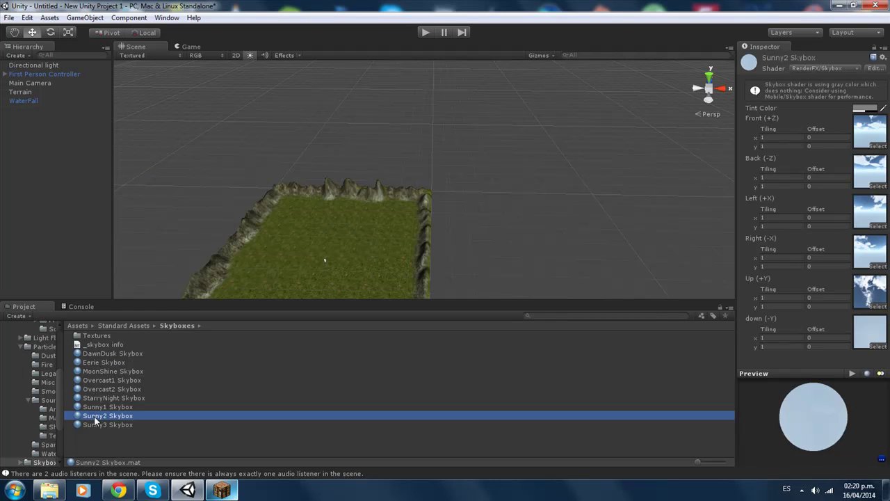
pyautogui.click(96, 406)
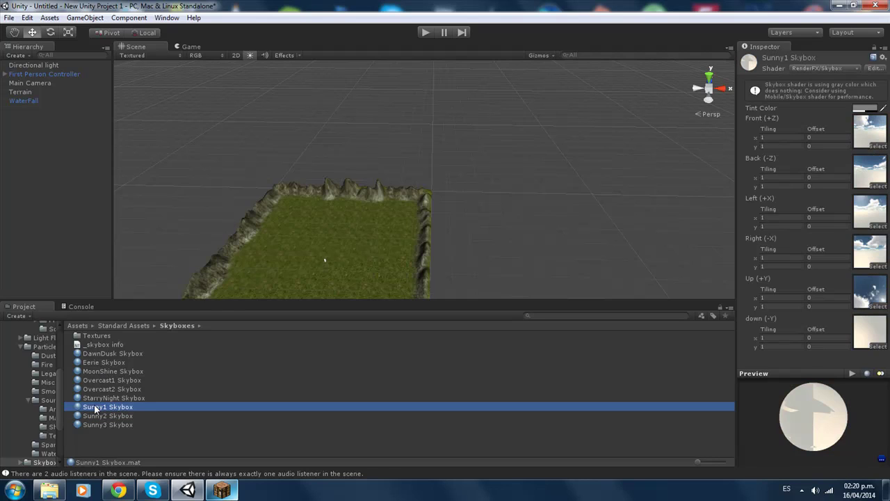
pyautogui.click(95, 415)
pyautogui.click(95, 426)
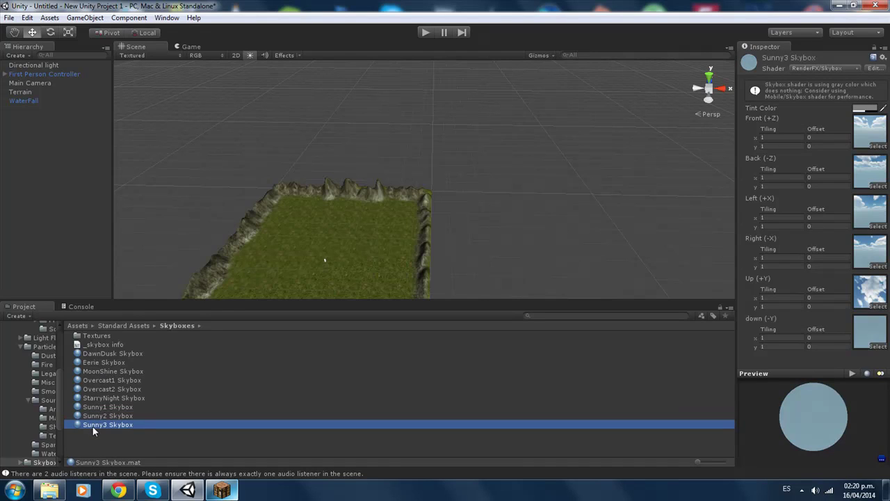
pyautogui.click(94, 417)
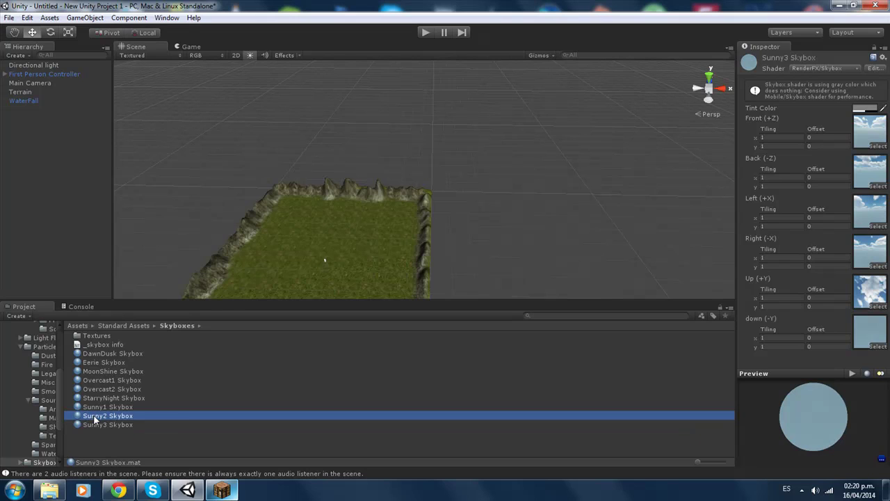
pyautogui.click(175, 424)
# Step: Drag Sunny2 Skybox into the Render Settings' Skybox Material and start play mode
pyautogui.click(28, 18)
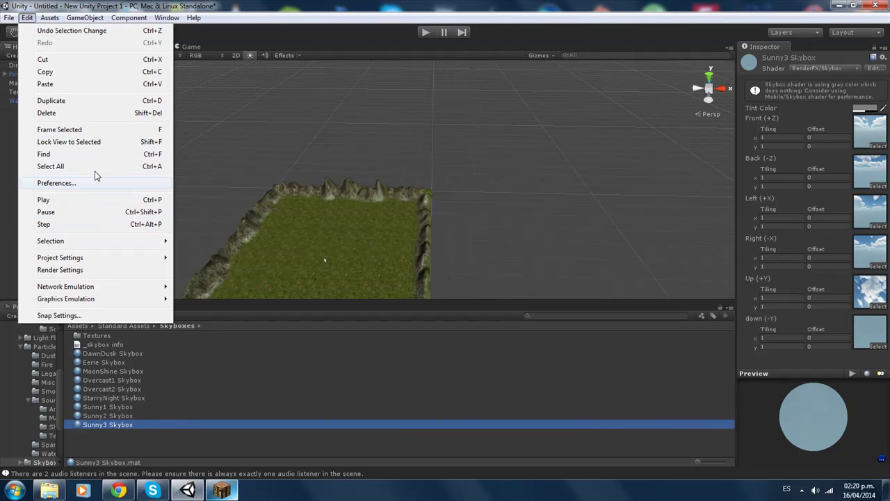
pyautogui.click(97, 270)
pyautogui.moveTo(81, 415)
pyautogui.mouseDown()
pyautogui.moveTo(844, 170)
pyautogui.moveTo(845, 153)
pyautogui.mouseUp()
pyautogui.scroll(-3, 303, 205)
pyautogui.scroll(2, 303, 201)
pyautogui.click(424, 32)
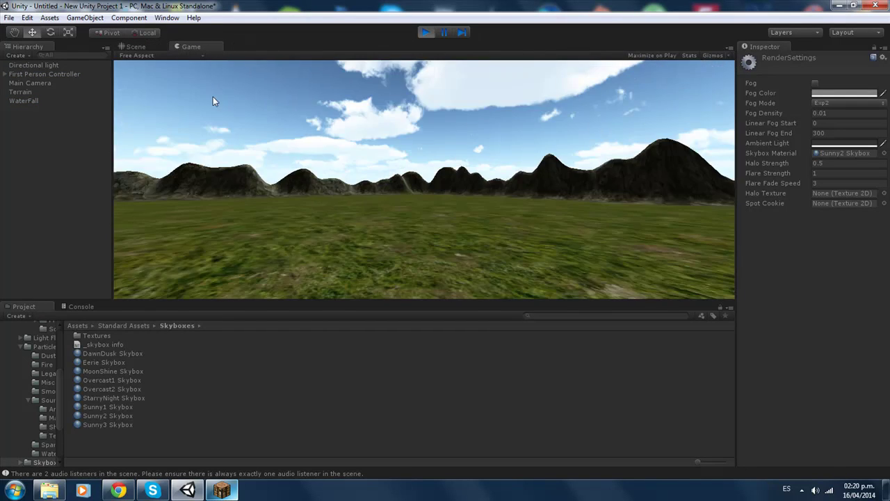
# Step: Walk the player forward under the Sunny2 sky, then stop play mode with Ctrl+P
pyautogui.press('w')
pyautogui.press('w')
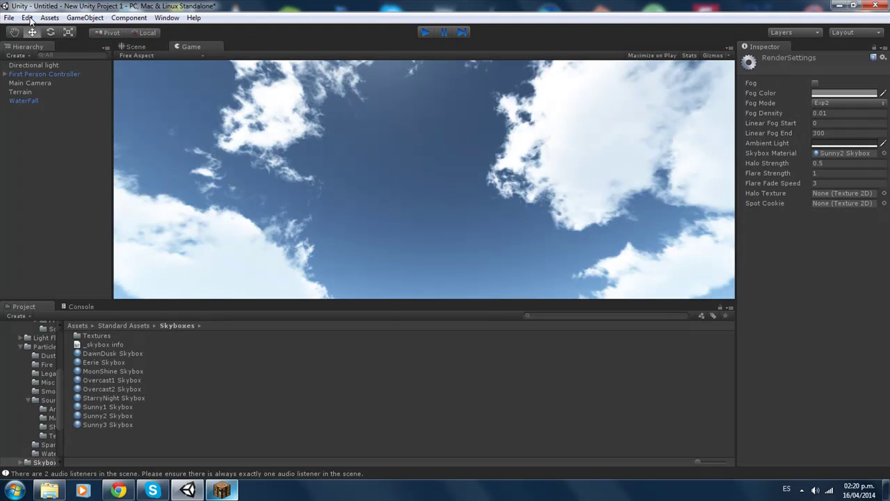
pyautogui.hotkey('ctrl', 'p')
pyautogui.click(49, 17)
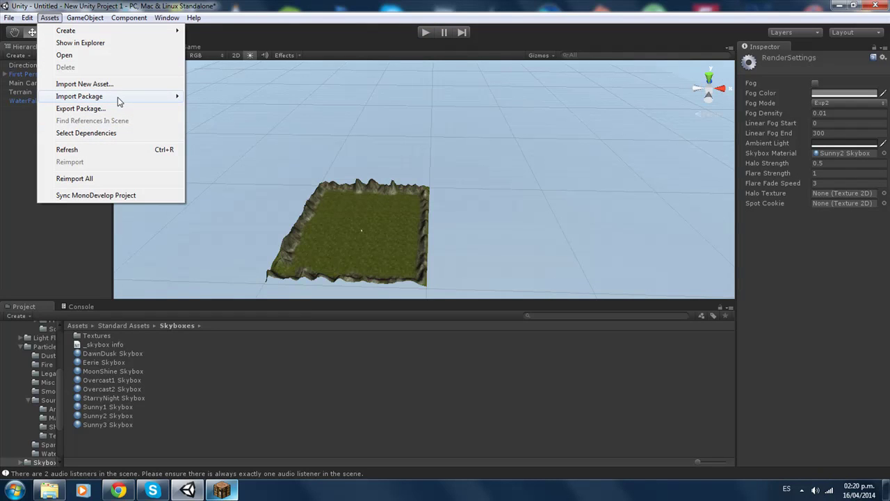
# Step: Import all assets of the Tree Creator package, then bring the Minecraft window forward
pyautogui.moveTo(118, 98)
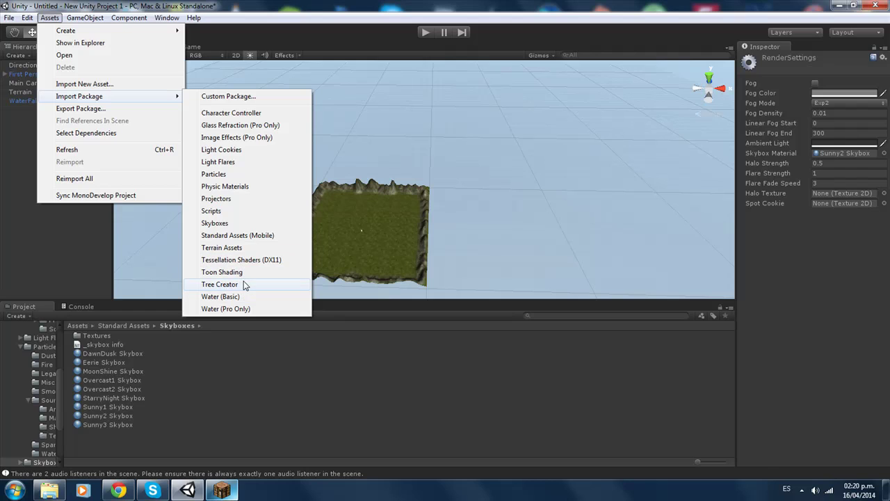
pyautogui.click(243, 283)
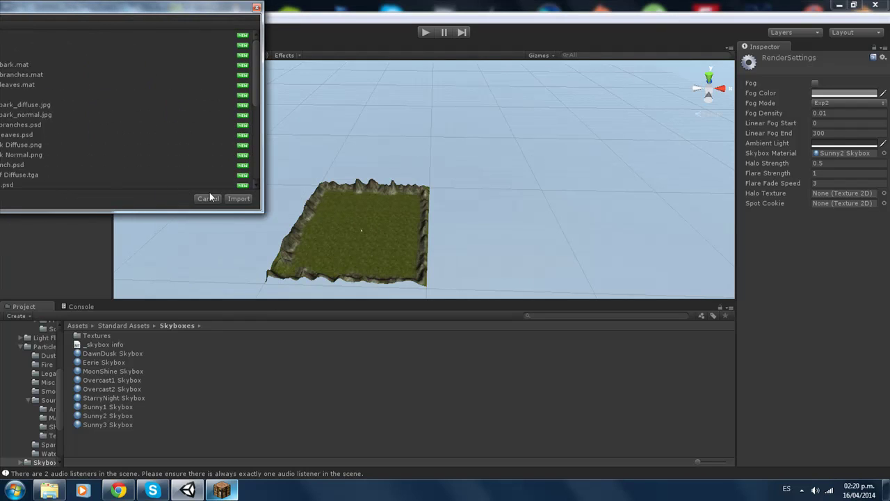
pyautogui.click(238, 198)
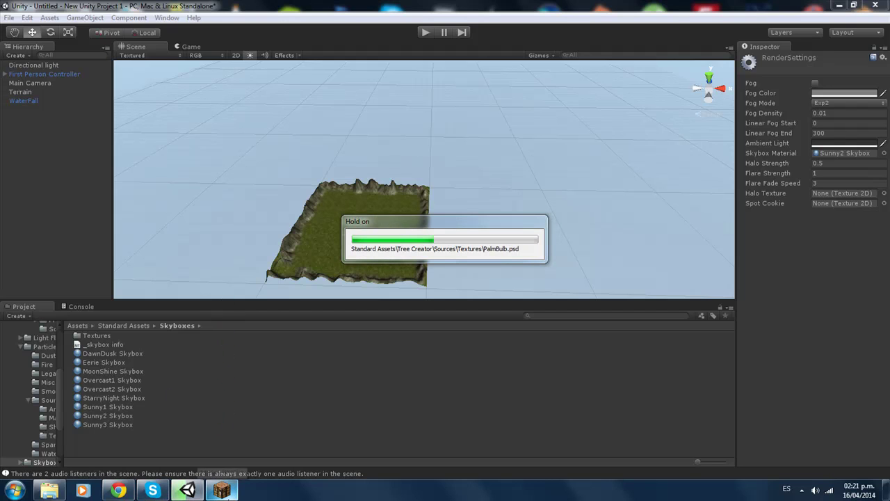
pyautogui.click(222, 491)
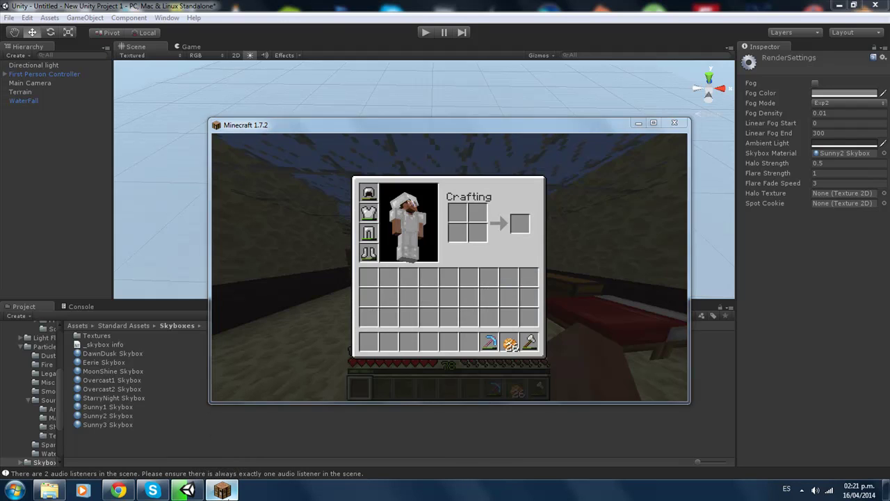
# Step: Minimize Minecraft from the taskbar so the Unity editor and its Tree Creator import reappear
pyautogui.click(222, 490)
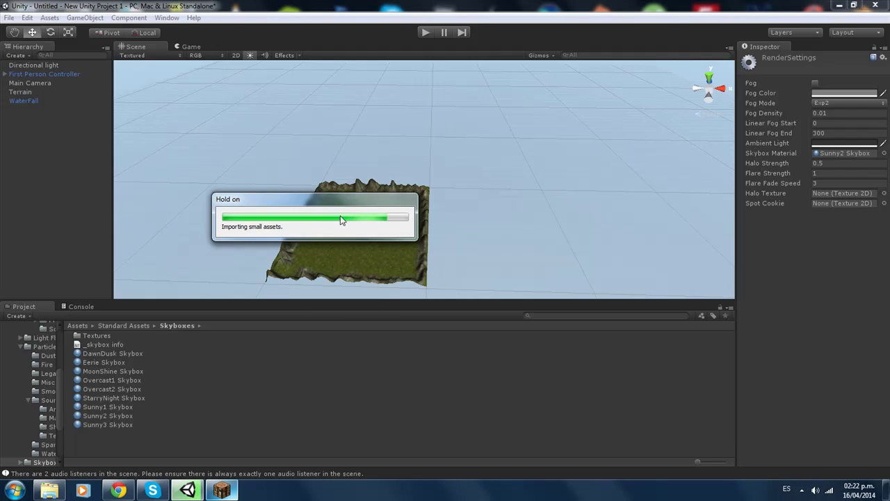
# Step: Pan and orbit the Scene view across the grass terrain and its mountain ridge
pyautogui.scroll(3, 254, 273)
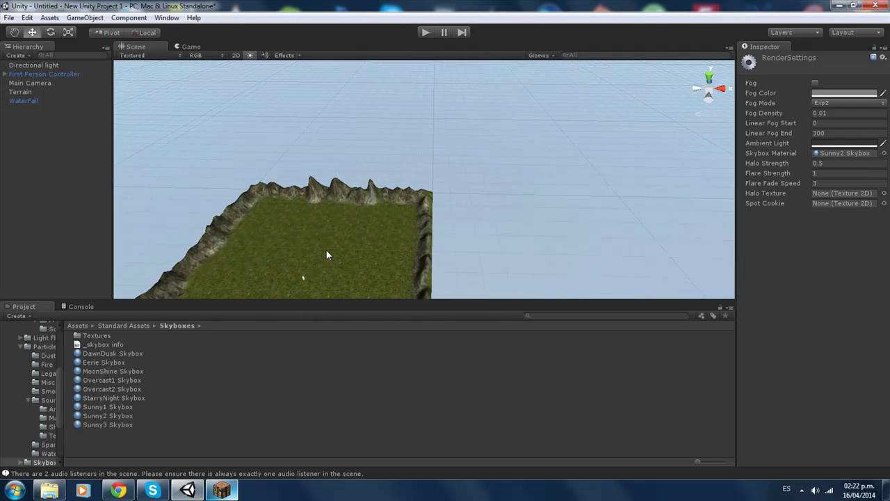
pyautogui.moveTo(326, 249); pyautogui.dragTo(403, 262, button='middle')
pyautogui.moveTo(404, 262); pyautogui.dragTo(729, 199, button='right')
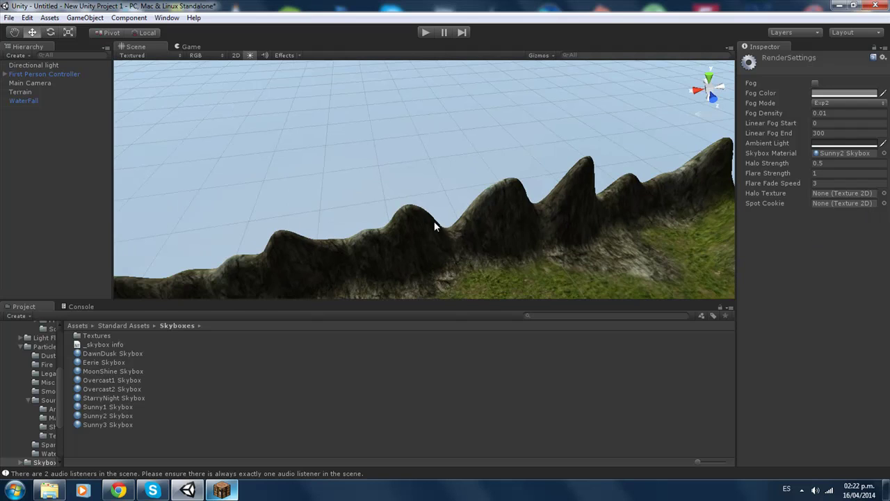
pyautogui.moveTo(433, 226); pyautogui.dragTo(398, 199, button='right')
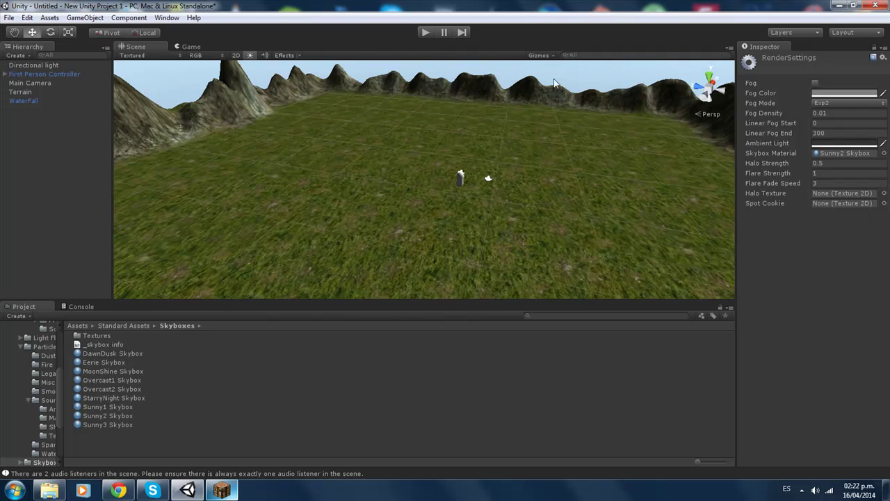
pyautogui.moveTo(555, 84)
pyautogui.mouseDown(button='right')
pyautogui.moveTo(625, 200)
pyautogui.moveTo(518, 188)
pyautogui.mouseUp(button='right')
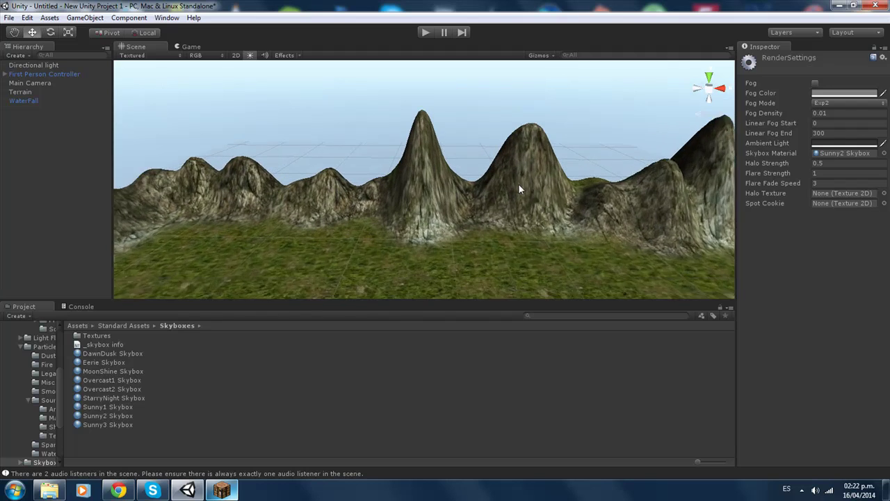
pyautogui.scroll(4, 516, 185)
# Step: Run a brief play test, then turn the view up to the cloudy sky and back along the mountains
pyautogui.click(420, 31)
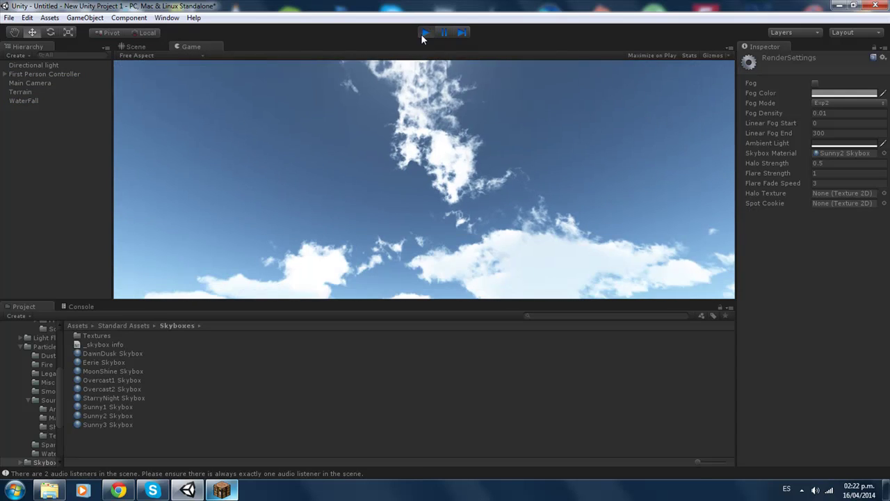
pyautogui.click(422, 32)
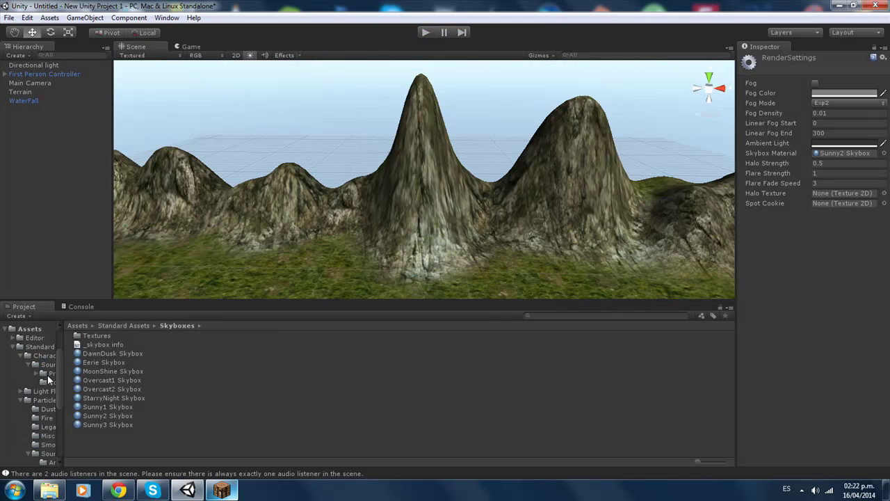
pyautogui.scroll(1, 47, 375)
pyautogui.moveTo(331, 149)
pyautogui.mouseDown(button='right')
pyautogui.moveTo(99, 54)
pyautogui.moveTo(75, 54)
pyautogui.mouseUp(button='right')
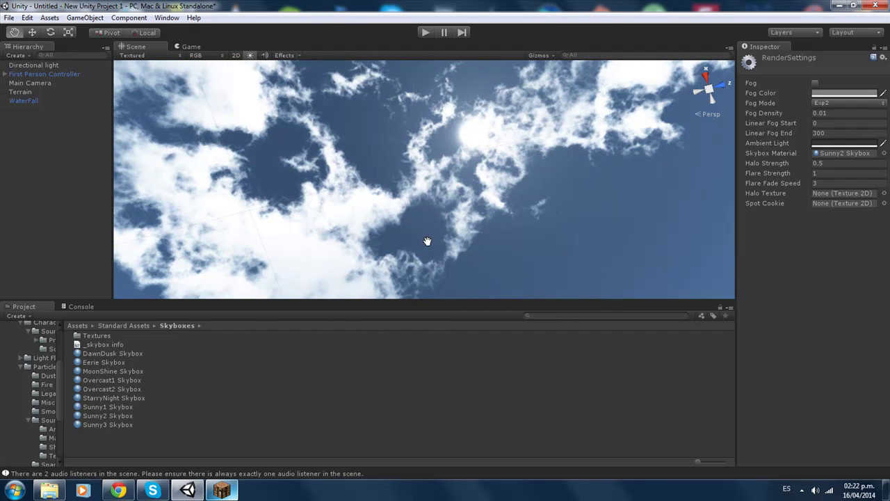
pyautogui.moveTo(438, 229); pyautogui.dragTo(230, 205, button='right')
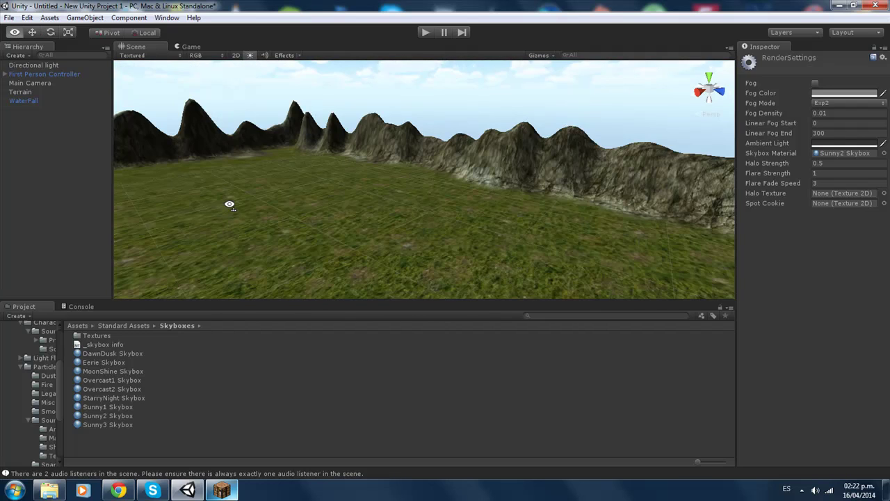
pyautogui.moveTo(229, 204); pyautogui.dragTo(257, 200, button='right')
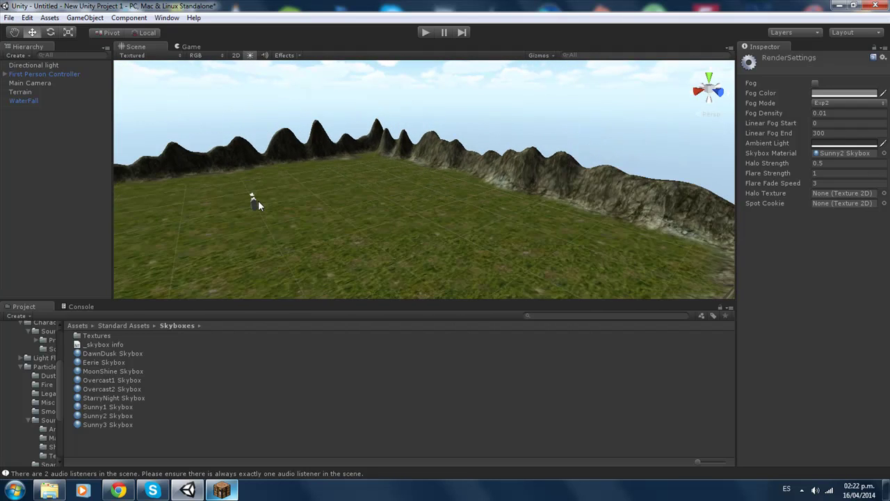
pyautogui.scroll(-10, 253, 203)
# Step: Set the Directional light's Flare field to Sun from the Select Flare list
pyautogui.click(41, 66)
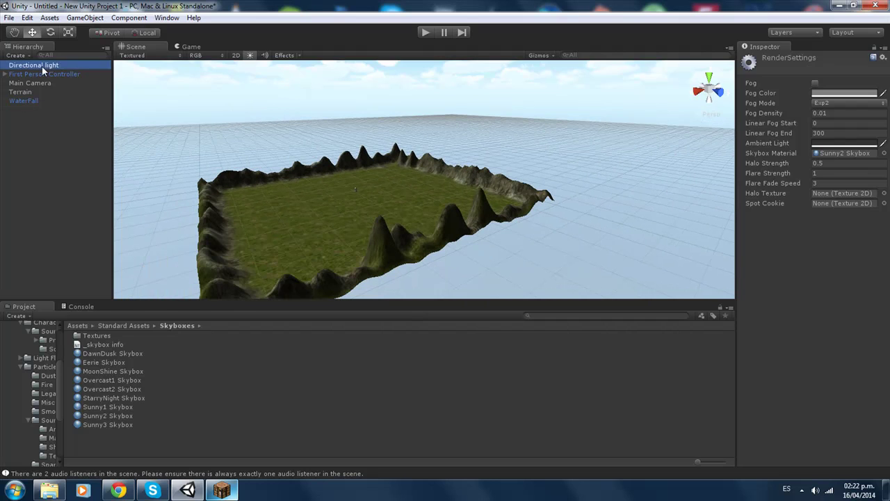
pyautogui.moveTo(400, 189)
pyautogui.mouseDown(button='right')
pyautogui.moveTo(524, 43)
pyautogui.moveTo(403, 234)
pyautogui.moveTo(389, 274)
pyautogui.moveTo(500, 292)
pyautogui.mouseUp(button='right')
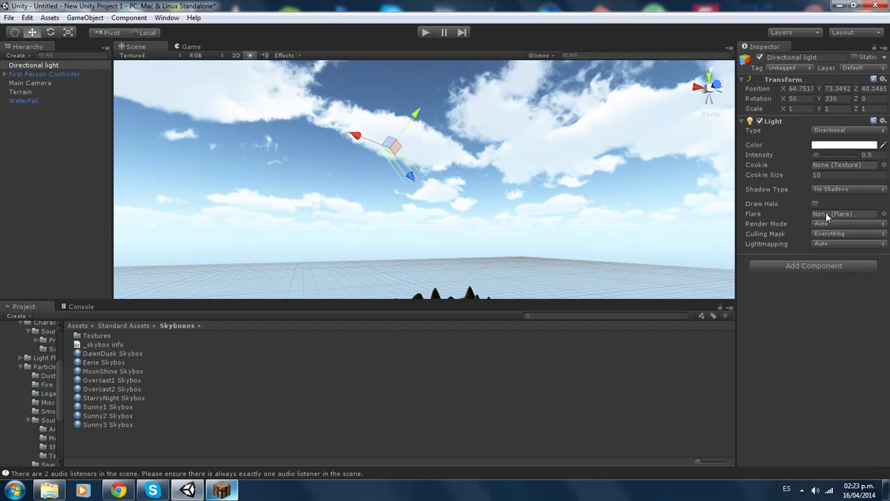
pyautogui.click(884, 214)
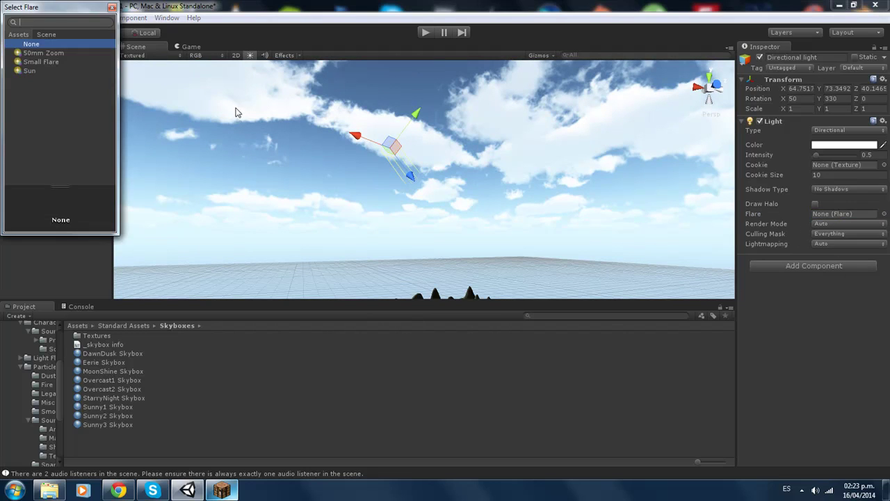
pyautogui.doubleClick(29, 70)
pyautogui.click(43, 74)
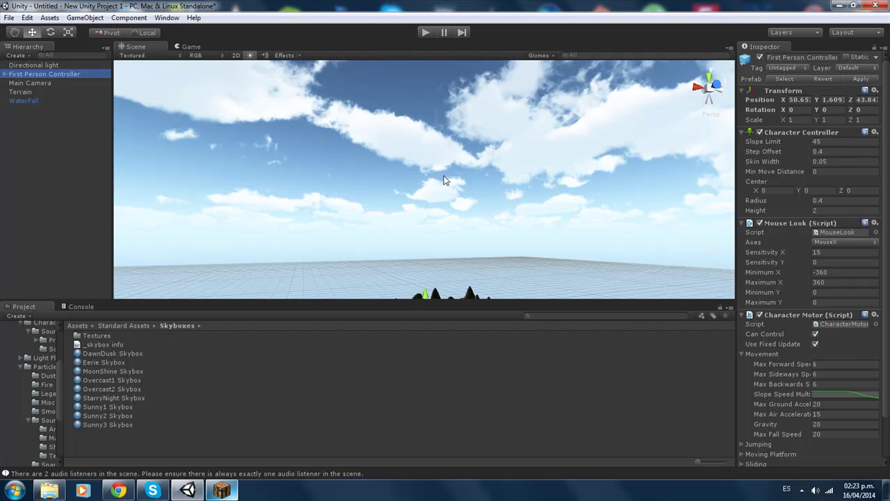
# Step: Frame the First Person Controller, then the Directional light, tilting the view toward the sky
pyautogui.press('f')
pyautogui.moveTo(461, 178)
pyautogui.mouseDown(button='right')
pyautogui.moveTo(509, 57)
pyautogui.moveTo(210, 210)
pyautogui.mouseUp(button='right')
pyautogui.click(33, 65)
pyautogui.press('f')
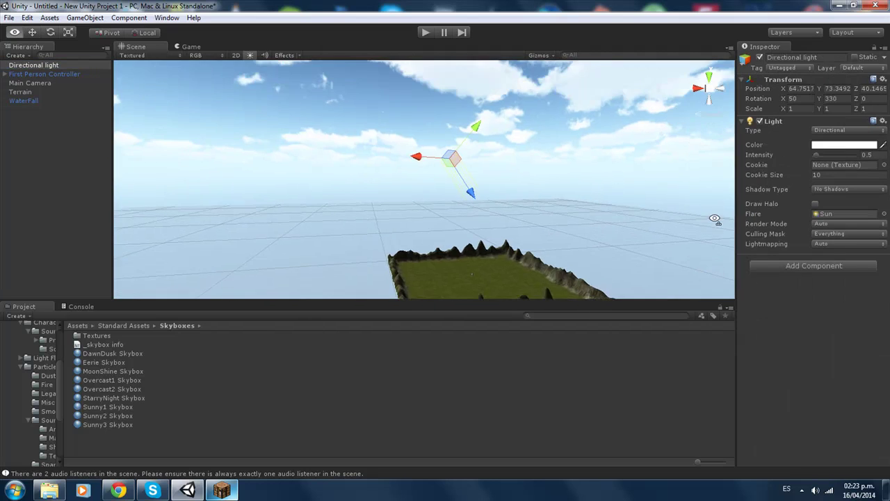
pyautogui.moveTo(596, 208)
pyautogui.mouseDown(button='right')
pyautogui.moveTo(690, 133)
pyautogui.moveTo(655, 148)
pyautogui.mouseUp(button='right')
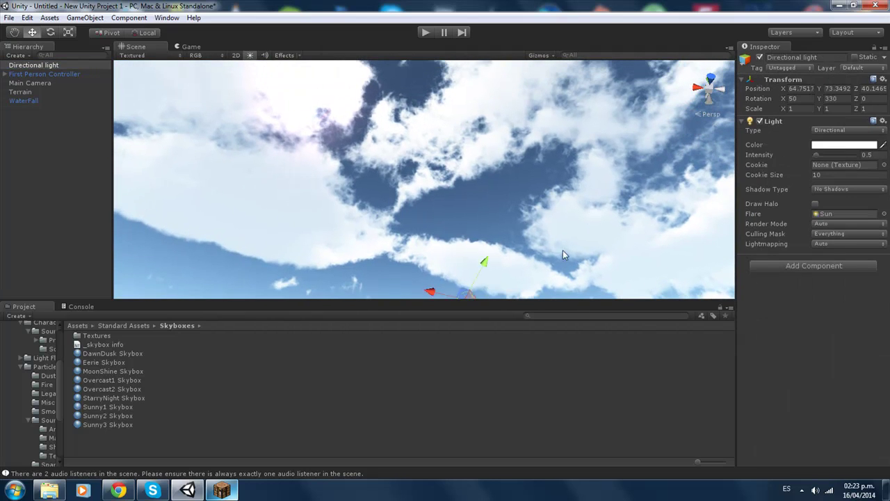
pyautogui.moveTo(543, 253); pyautogui.dragTo(499, 234, button='right')
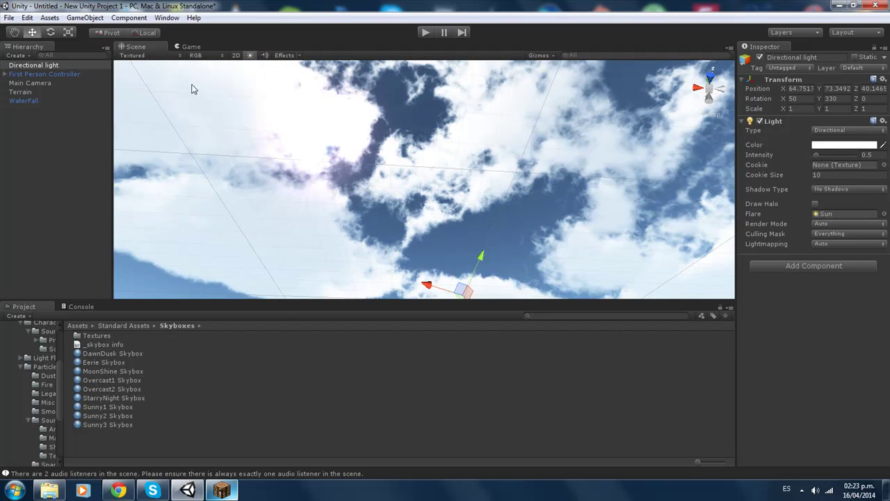
# Step: With the Rotate tool, tilt the Directional light steeper to raise the sun higher
pyautogui.click(51, 32)
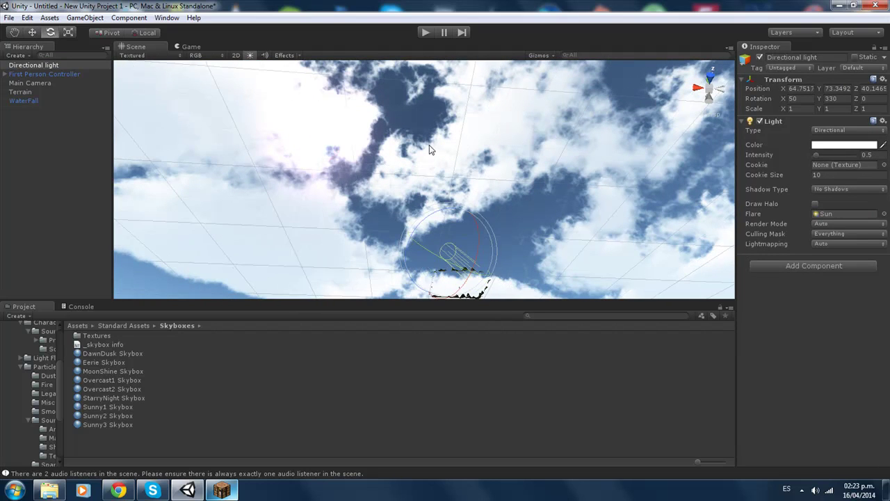
pyautogui.moveTo(428, 149)
pyautogui.mouseDown(button='right')
pyautogui.moveTo(437, 27)
pyautogui.moveTo(460, 234)
pyautogui.mouseUp(button='right')
pyautogui.moveTo(464, 254); pyautogui.dragTo(476, 293)
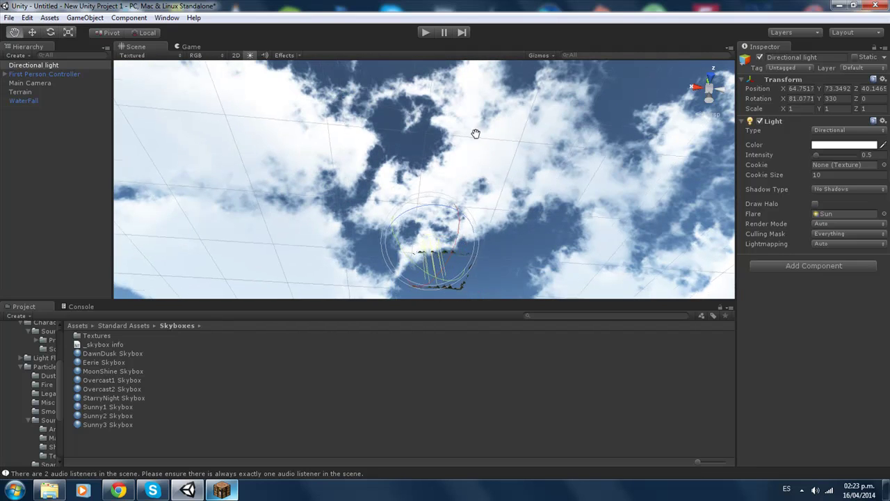
pyautogui.moveTo(477, 133)
pyautogui.mouseDown(button='right')
pyautogui.moveTo(477, 259)
pyautogui.moveTo(477, 243)
pyautogui.mouseUp(button='right')
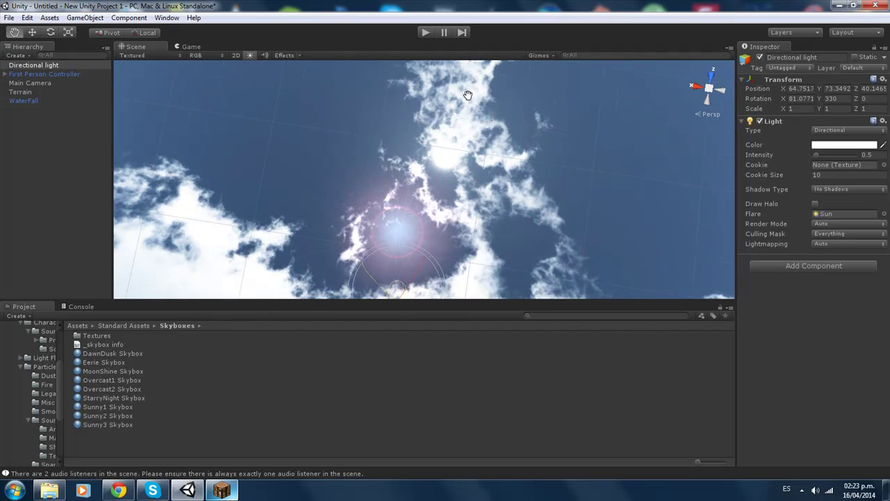
pyautogui.moveTo(388, 225); pyautogui.dragTo(414, 285, button='middle')
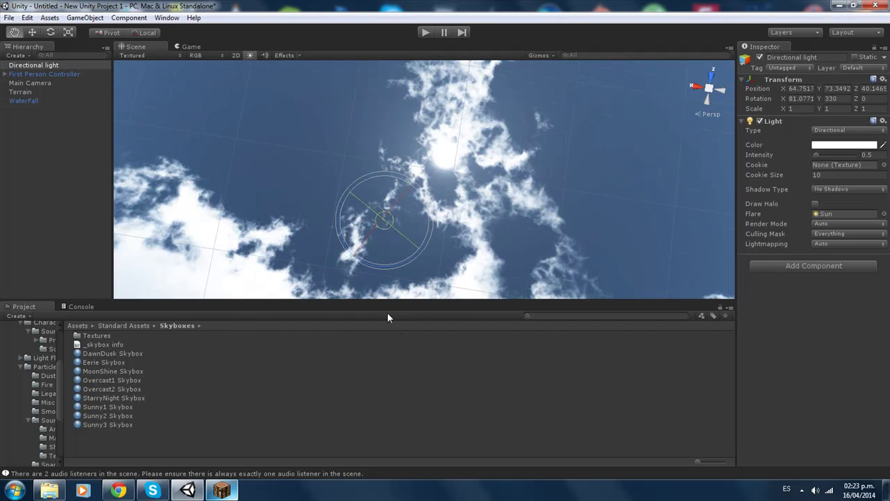
pyautogui.press('e')
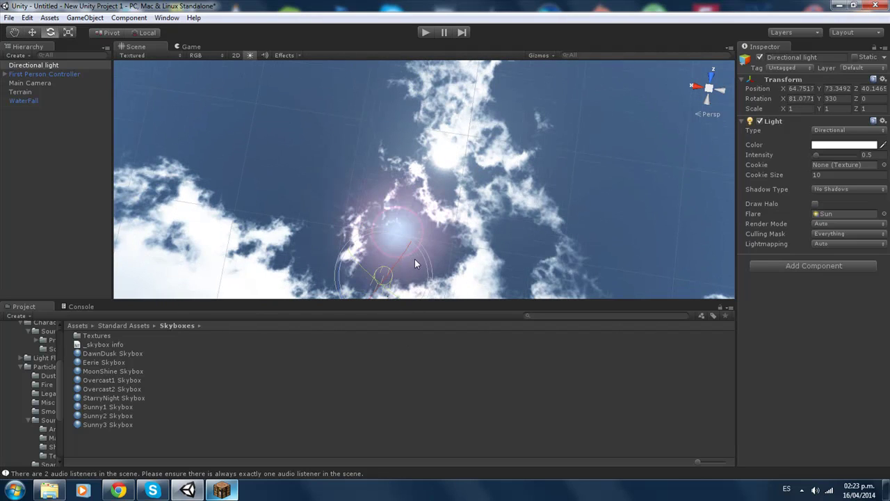
pyautogui.moveTo(406, 249); pyautogui.dragTo(399, 257)
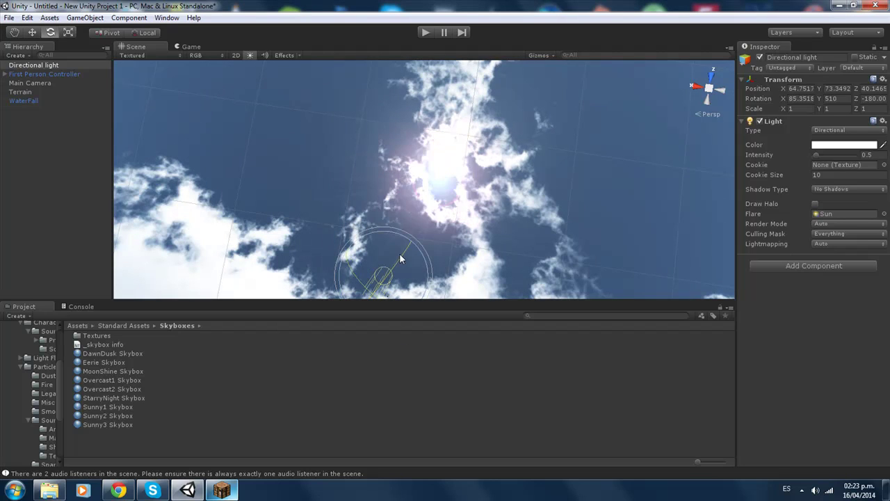
pyautogui.scroll(-2, 400, 182)
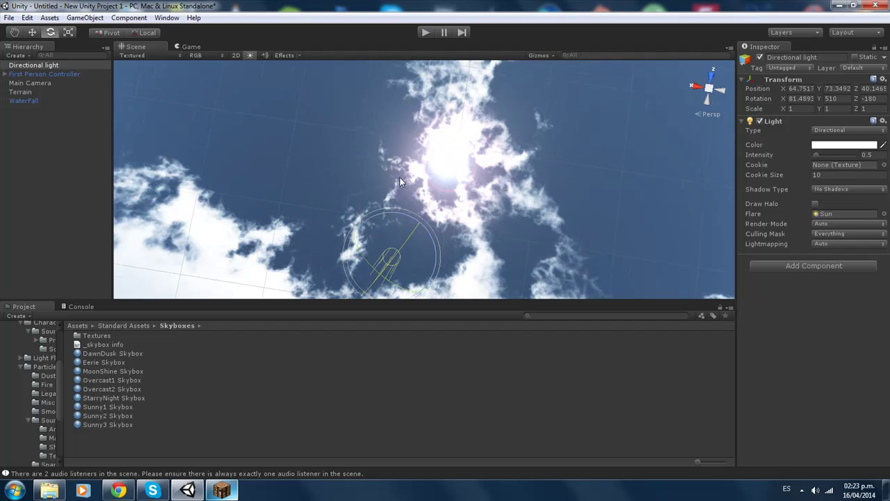
# Step: Test the raised sun and flare in play mode, then orbit and zoom back toward the terrain
pyautogui.click(423, 33)
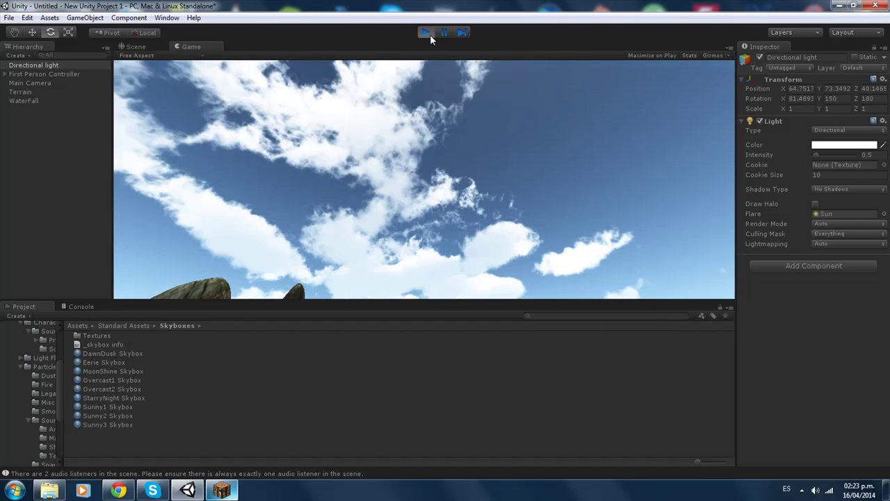
pyautogui.click(429, 34)
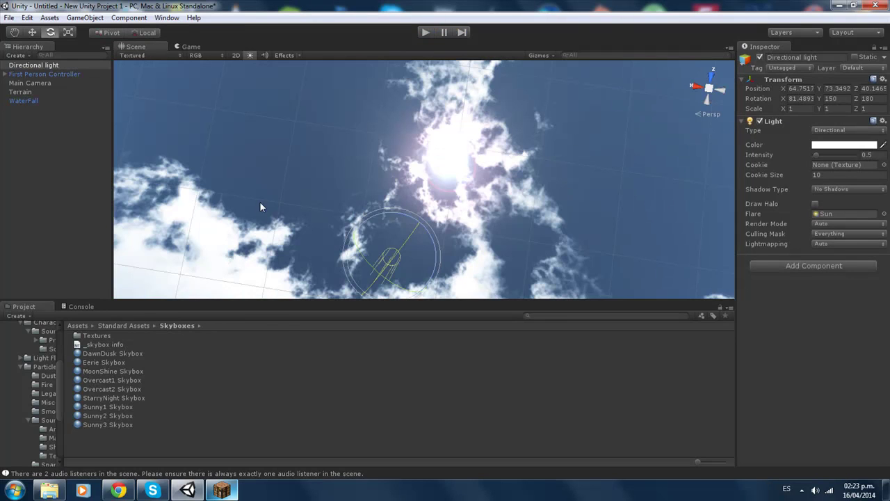
pyautogui.scroll(3, 340, 239)
pyautogui.scroll(2, 340, 238)
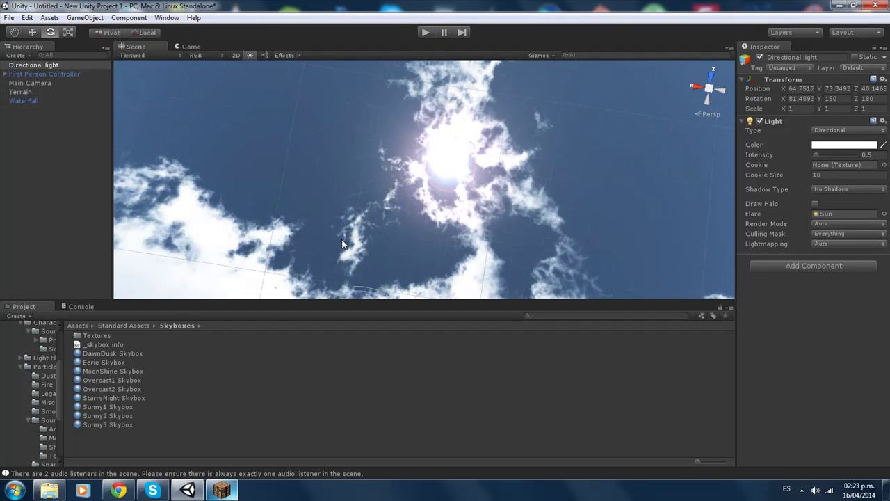
pyautogui.moveTo(341, 243)
pyautogui.keyDown('alt'); pyautogui.mouseDown()
pyautogui.moveTo(474, 227)
pyautogui.moveTo(419, 210)
pyautogui.mouseUp(); pyautogui.keyUp('alt')
pyautogui.scroll(3, 397, 201)
pyautogui.scroll(3, 396, 201)
pyautogui.scroll(2, 437, 210)
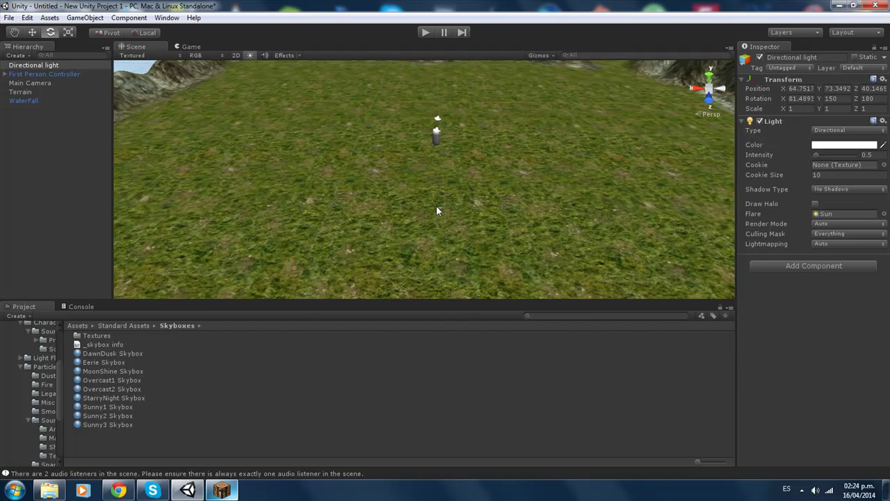
pyautogui.scroll(-10, 436, 206)
pyautogui.scroll(-3, 390, 211)
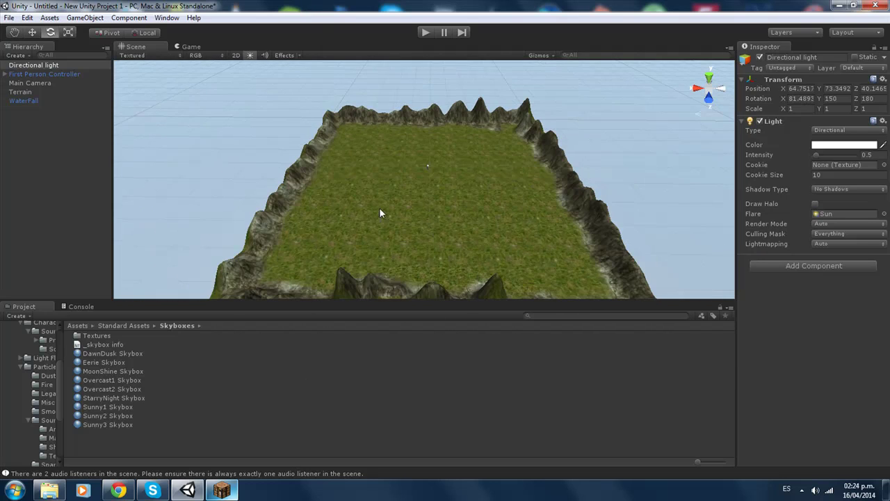
# Step: Add the BigTree model as a new tree type in the terrain's Place Trees list
pyautogui.click(29, 94)
pyautogui.click(831, 134)
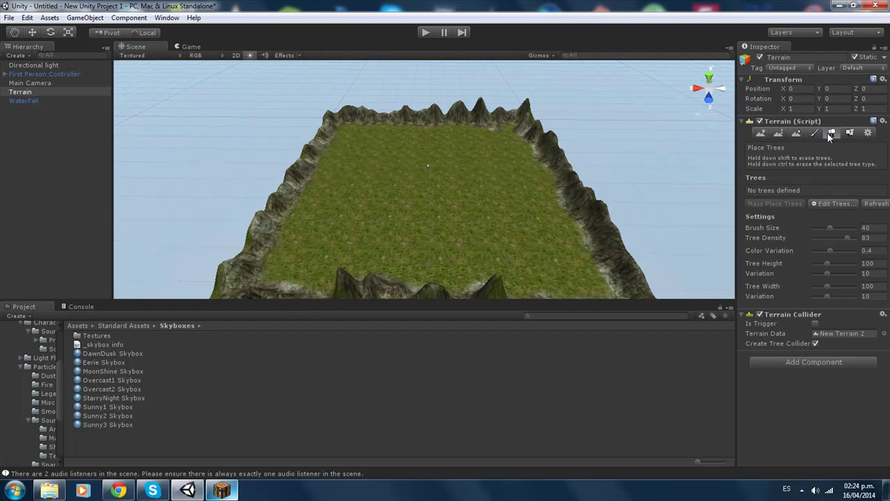
pyautogui.click(824, 207)
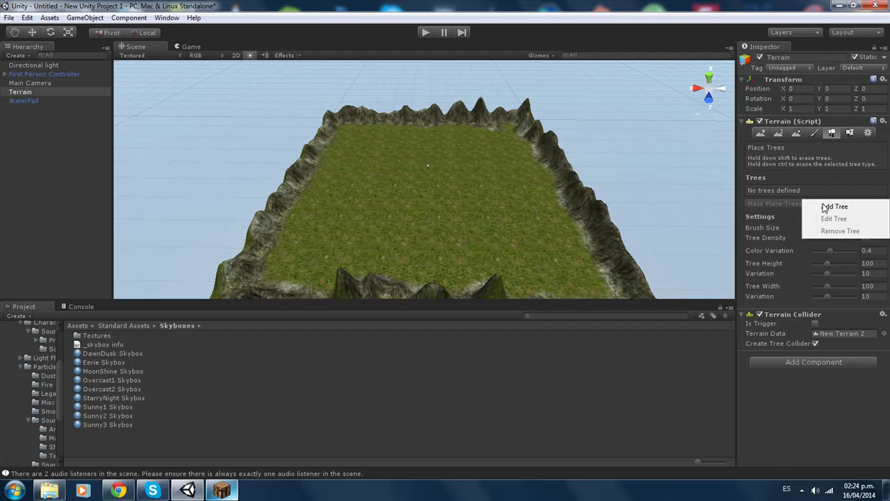
pyautogui.click(828, 210)
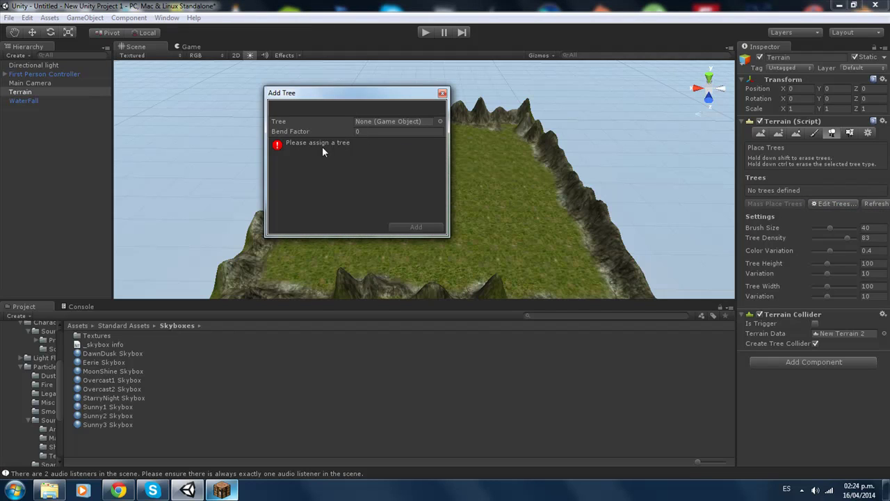
pyautogui.click(440, 121)
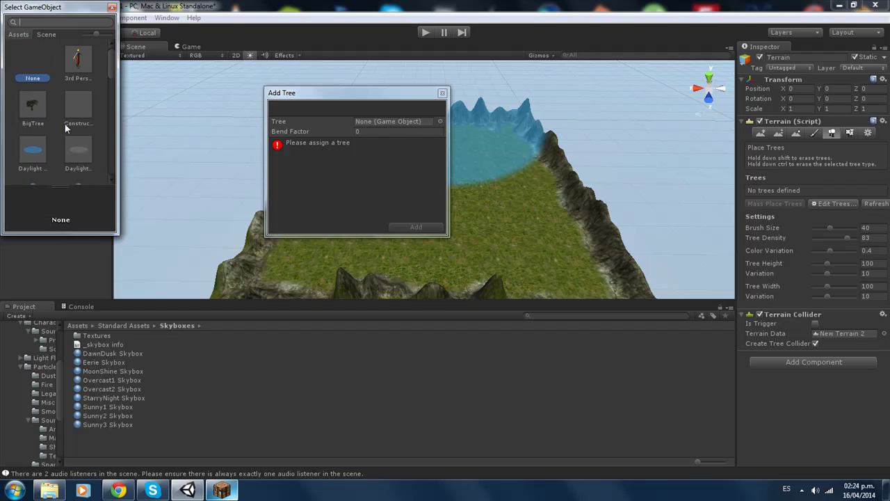
pyautogui.scroll(-3, 64, 124)
pyautogui.scroll(-2, 80, 133)
pyautogui.scroll(-3, 79, 134)
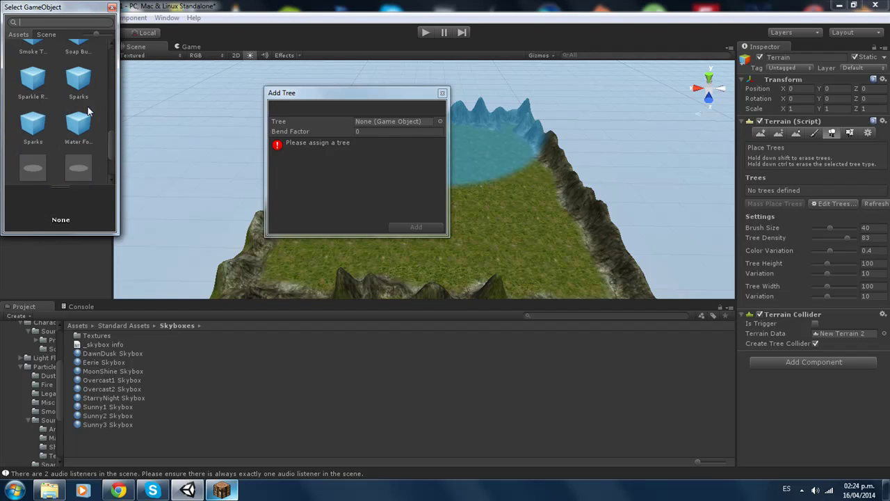
pyautogui.scroll(8, 85, 150)
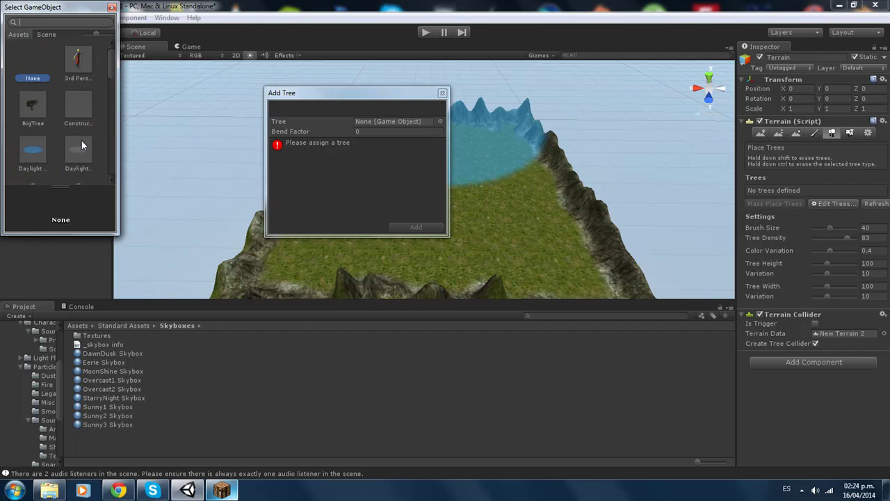
pyautogui.click(21, 114)
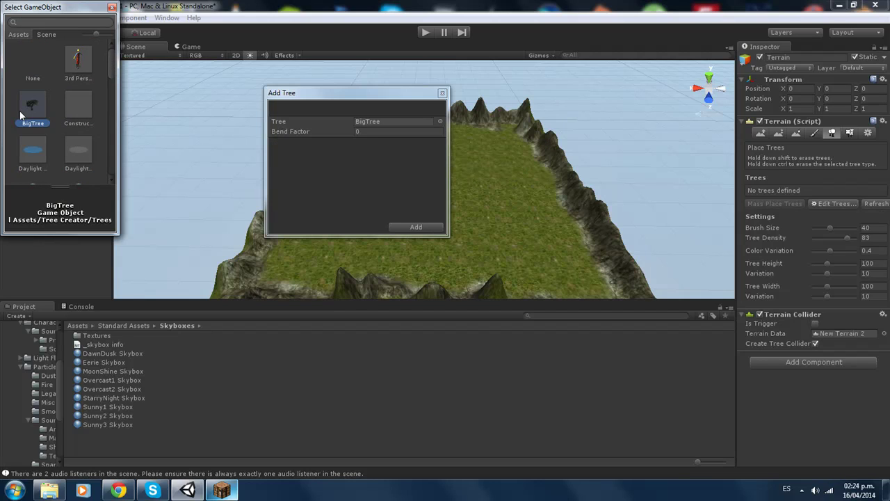
pyautogui.doubleClick(26, 110)
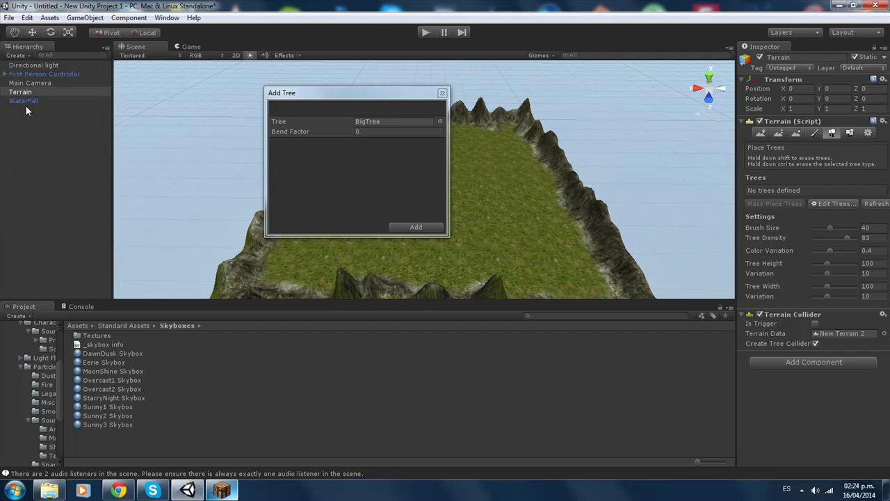
pyautogui.click(415, 228)
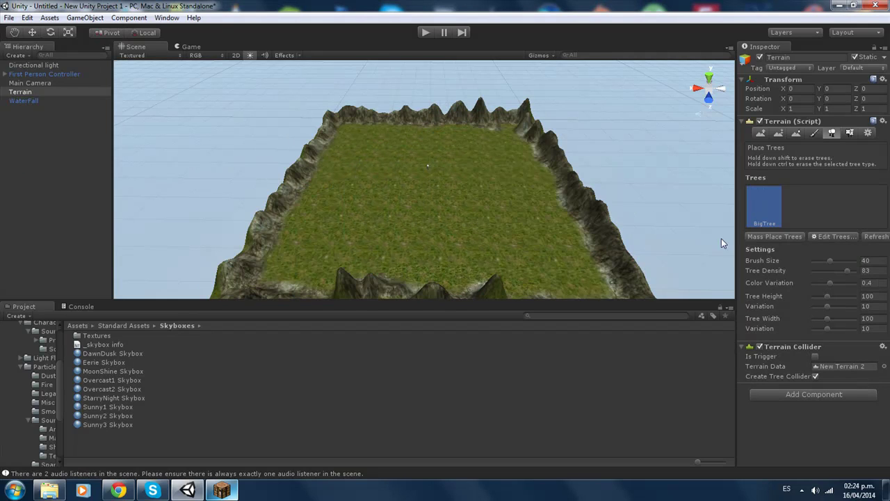
# Step: Set the tree brush size to 1 and plant two BigTrees on the grass
pyautogui.moveTo(832, 260); pyautogui.dragTo(728, 262)
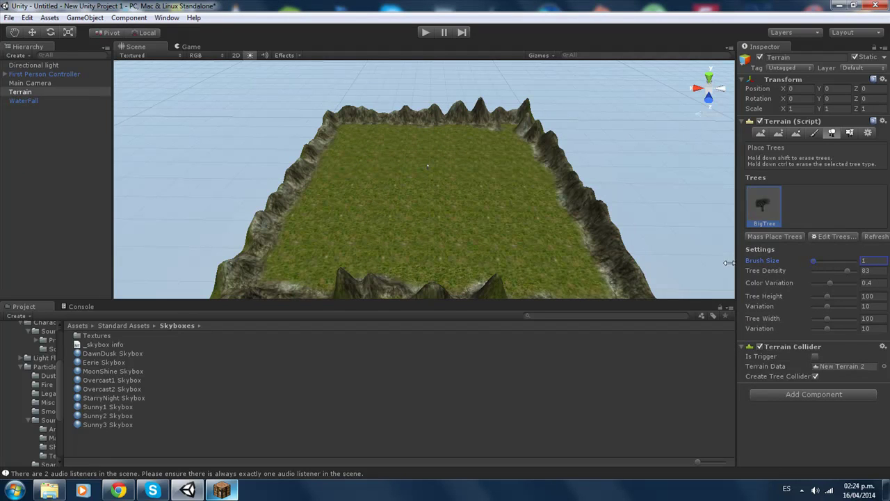
pyautogui.scroll(5, 412, 198)
pyautogui.click(260, 96)
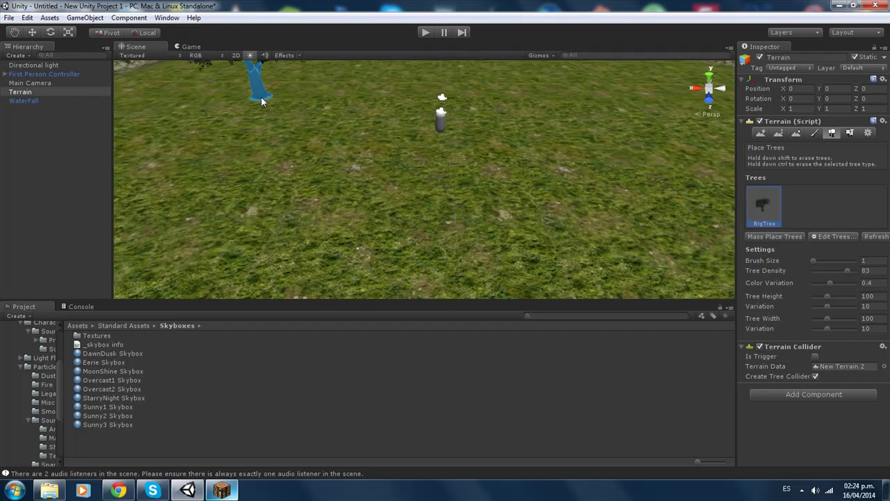
pyautogui.scroll(-3, 268, 115)
pyautogui.click(327, 216)
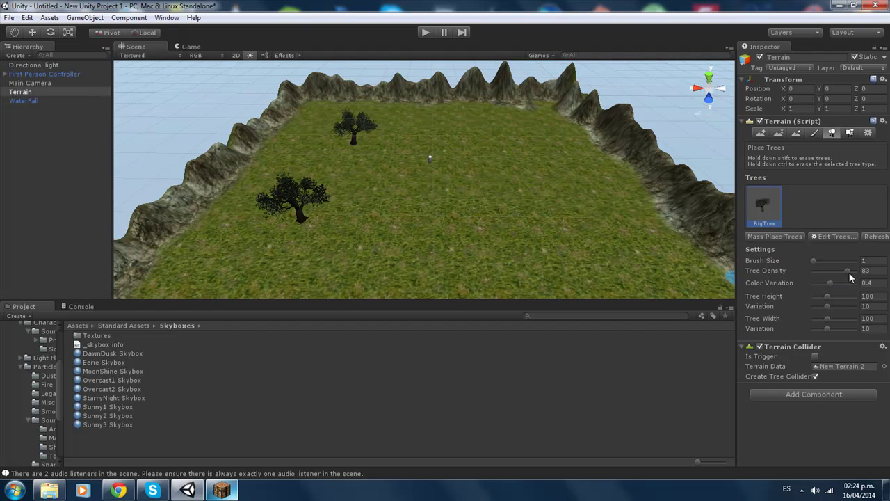
# Step: Raise tree density to 100 and height and width variation to 30, then plant four more trees
pyautogui.moveTo(847, 271); pyautogui.dragTo(859, 271)
pyautogui.moveTo(827, 307); pyautogui.dragTo(879, 305)
pyautogui.moveTo(828, 330); pyautogui.dragTo(862, 330)
pyautogui.click(512, 184)
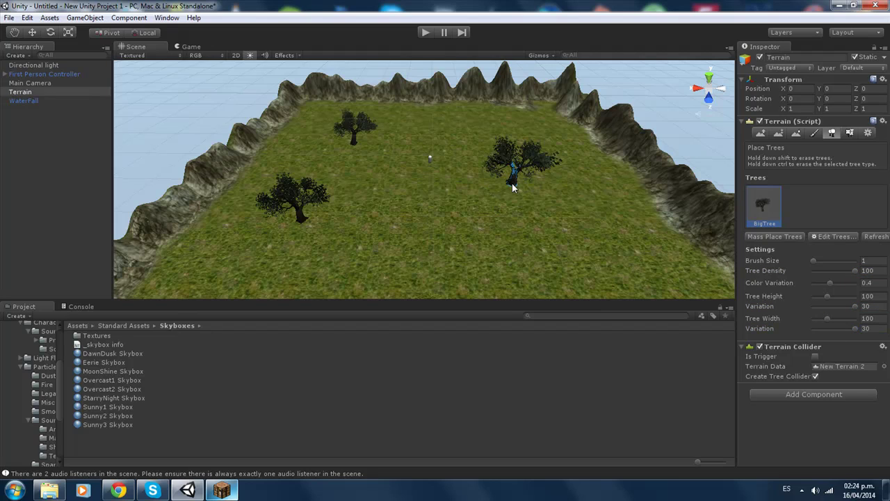
pyautogui.click(393, 251)
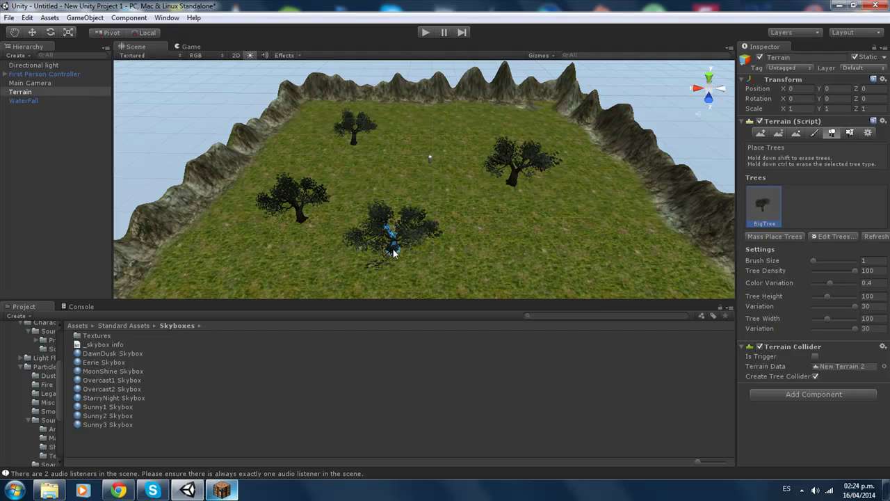
pyautogui.click(374, 177)
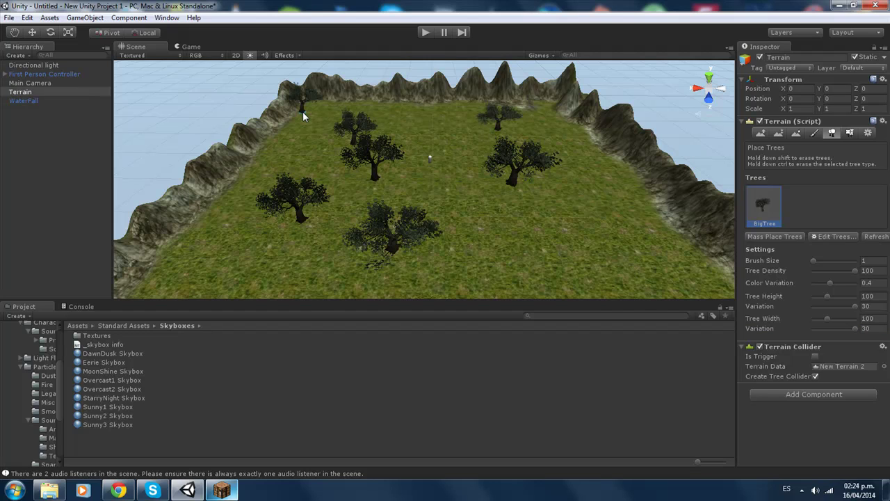
pyautogui.scroll(-3, 496, 200)
pyautogui.scroll(-3, 395, 261)
pyautogui.click(349, 234)
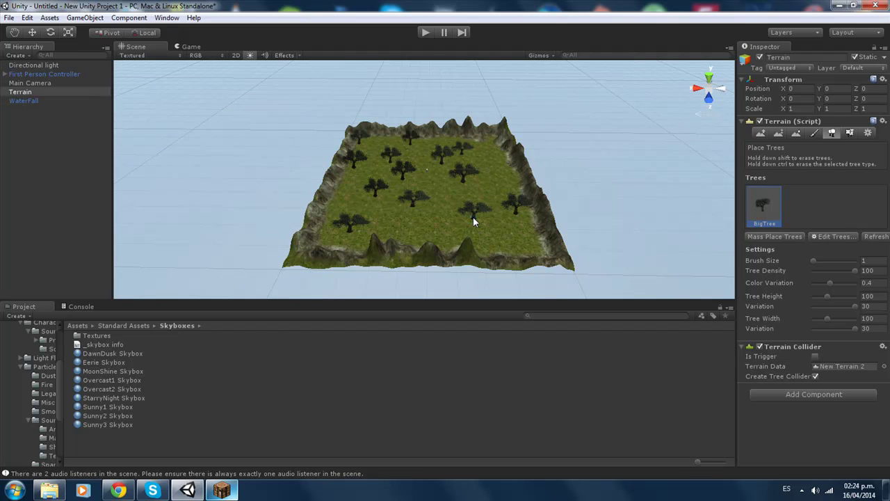
# Step: Orbit the view over the forested terrain and the mountain rim
pyautogui.scroll(3, 389, 233)
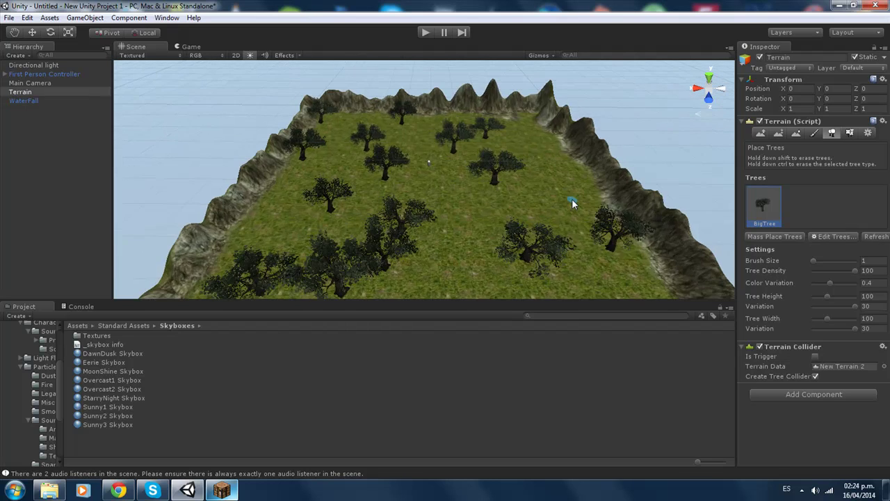
pyautogui.moveTo(576, 201)
pyautogui.mouseDown(button='middle')
pyautogui.moveTo(235, 182)
pyautogui.moveTo(417, 238)
pyautogui.mouseUp(button='middle')
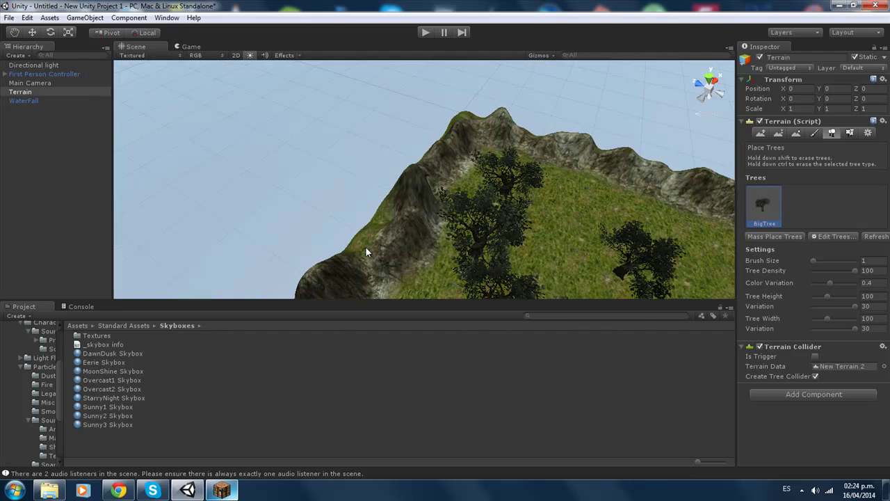
pyautogui.moveTo(417, 238)
pyautogui.keyDown('alt'); pyautogui.mouseDown()
pyautogui.moveTo(375, 182)
pyautogui.moveTo(419, 233)
pyautogui.mouseUp(); pyautogui.keyUp('alt')
pyautogui.scroll(3, 420, 234)
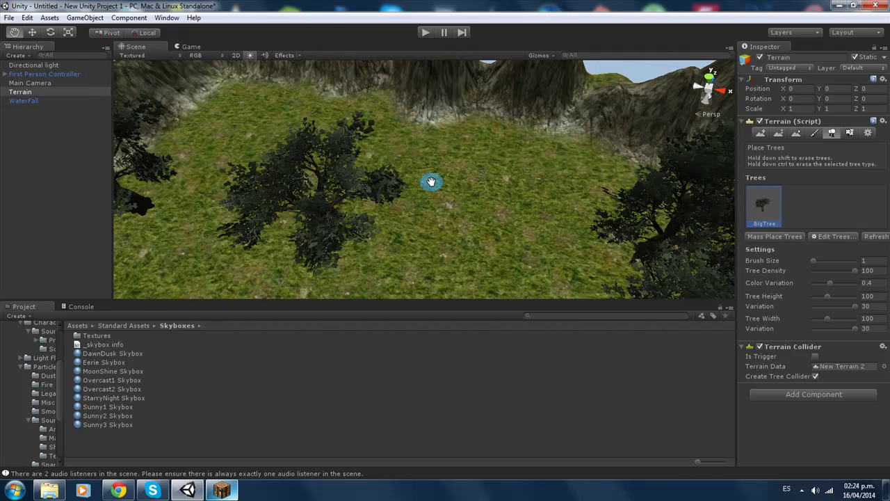
pyautogui.keyDown('alt'); pyautogui.moveTo(431, 182); pyautogui.dragTo(314, 171); pyautogui.keyUp('alt')
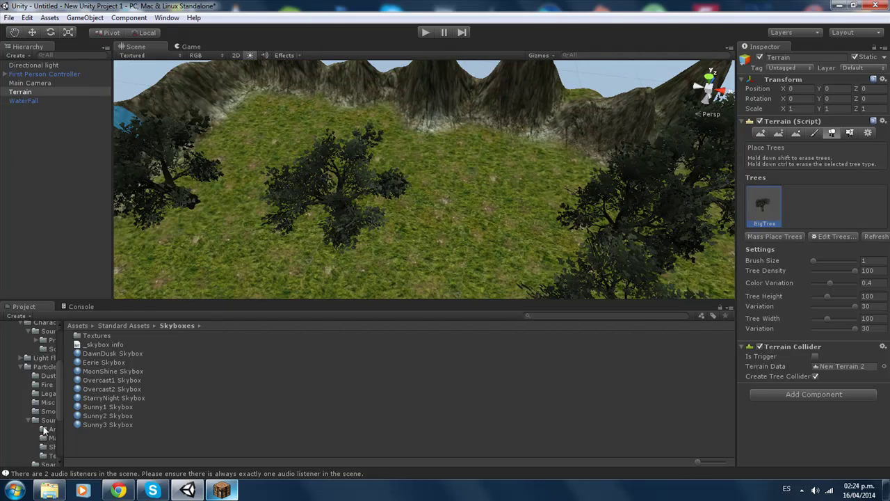
pyautogui.scroll(-3, 50, 428)
# Step: Go back up to Standard Assets and open the Water (Basic) folder
pyautogui.click(118, 327)
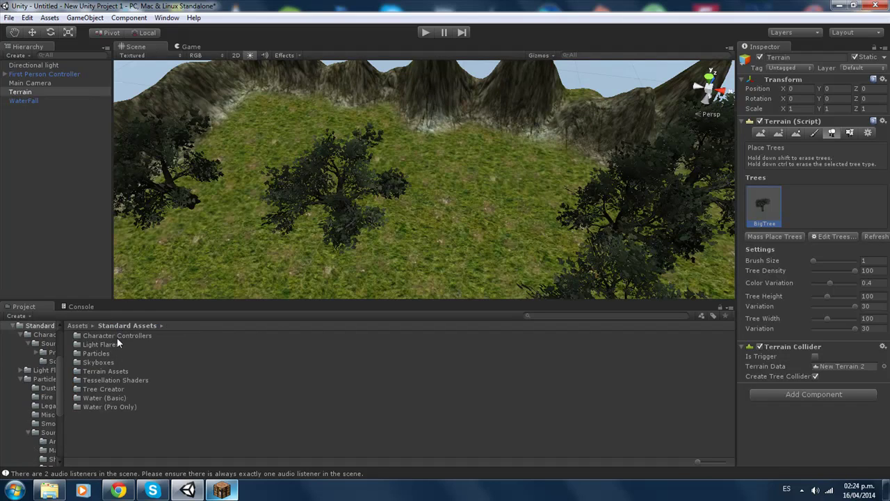
pyautogui.click(103, 398)
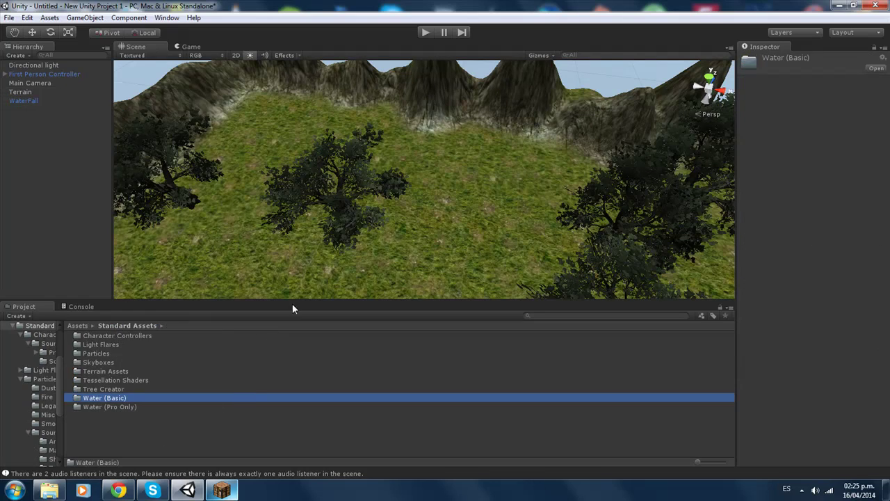
pyautogui.doubleClick(153, 400)
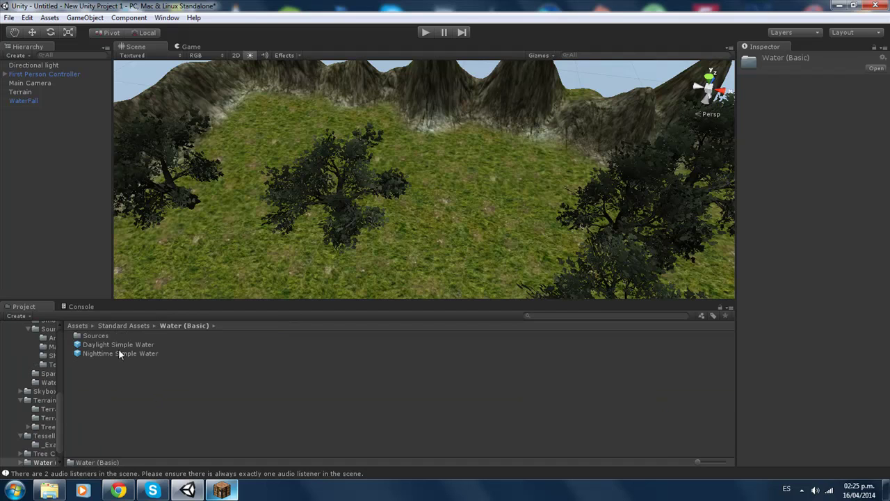
pyautogui.scroll(-3, 223, 278)
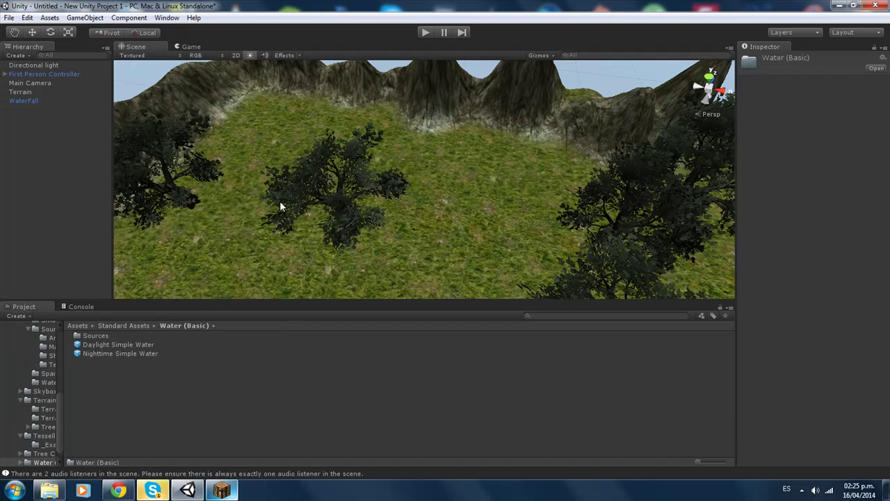
pyautogui.scroll(-5, 280, 200)
pyautogui.scroll(8, 283, 198)
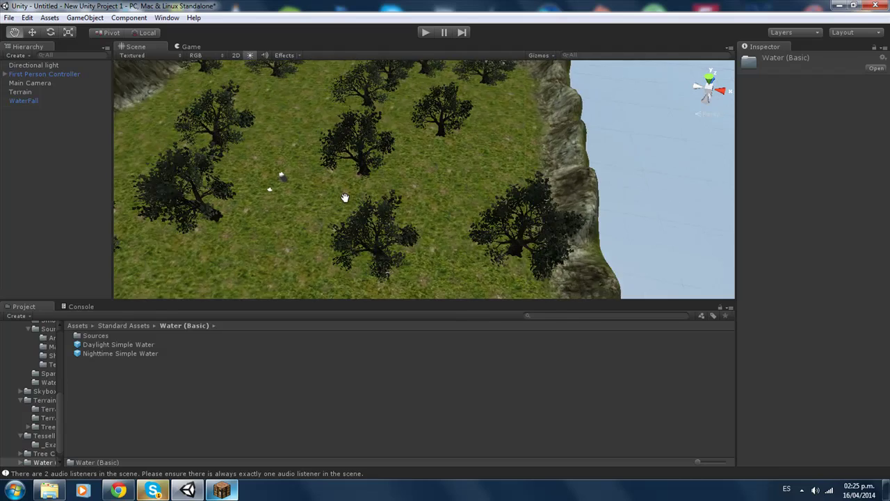
# Step: Orbit and zoom the Scene view toward the trees and mountain ridge against the sky
pyautogui.keyDown('alt'); pyautogui.moveTo(283, 192); pyautogui.dragTo(390, 193); pyautogui.keyUp('alt')
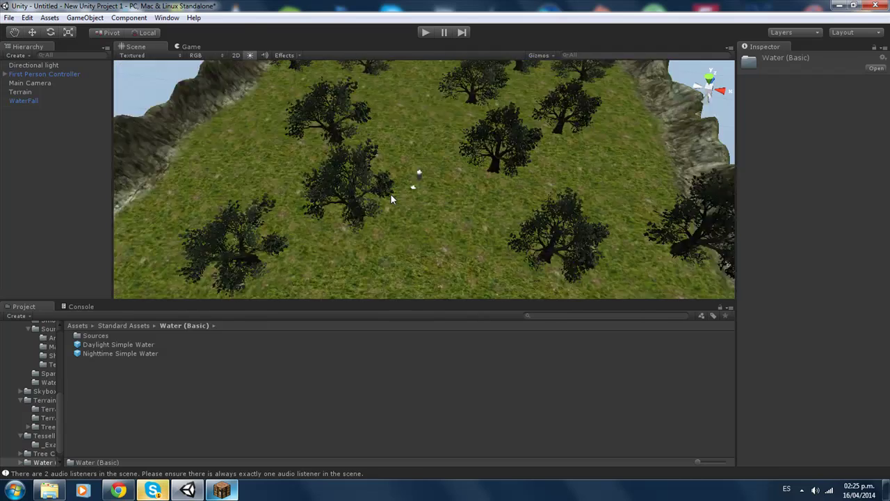
pyautogui.scroll(-5, 251, 248)
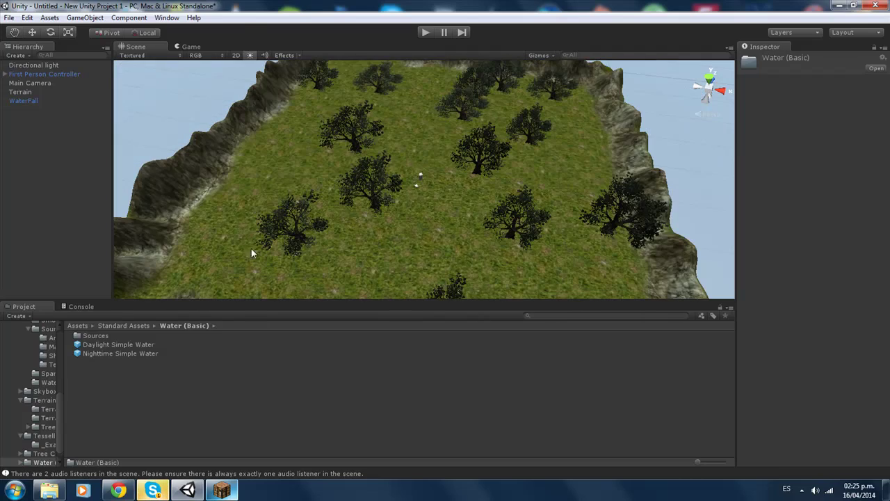
pyautogui.keyDown('alt'); pyautogui.moveTo(367, 62); pyautogui.dragTo(363, 173); pyautogui.keyUp('alt')
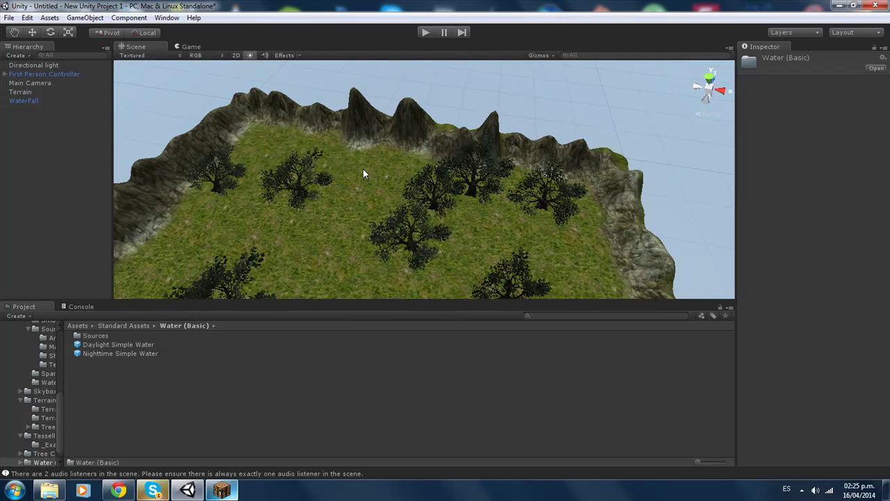
pyautogui.scroll(3, 362, 173)
pyautogui.scroll(5, 363, 161)
pyautogui.moveTo(389, 176)
pyautogui.mouseDown(button='middle')
pyautogui.moveTo(383, 170)
pyautogui.moveTo(397, 192)
pyautogui.moveTo(364, 236)
pyautogui.moveTo(399, 183)
pyautogui.moveTo(375, 201)
pyautogui.mouseUp(button='middle')
pyautogui.scroll(3, 387, 182)
pyautogui.scroll(3, 404, 205)
pyautogui.scroll(3, 393, 188)
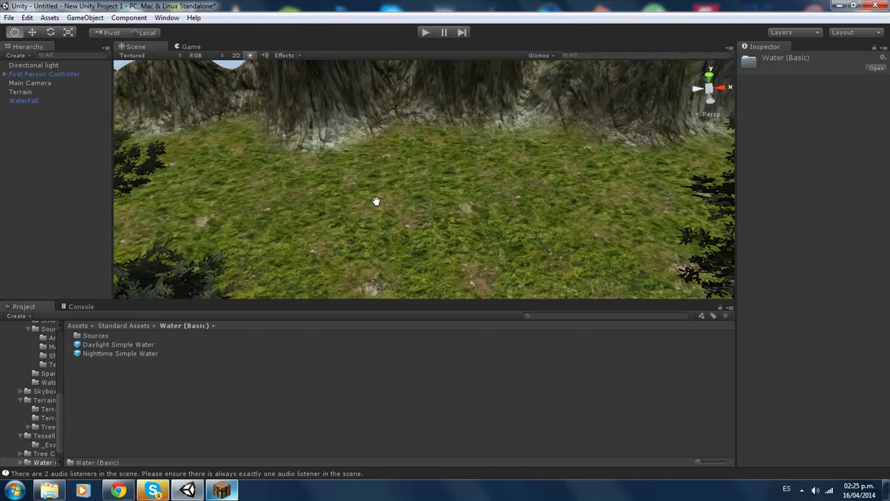
pyautogui.scroll(-3, 375, 201)
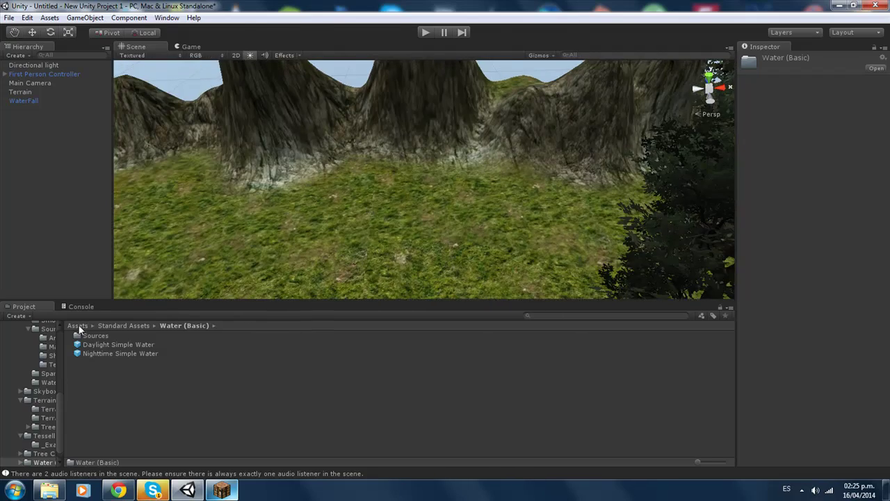
pyautogui.moveTo(128, 345); pyautogui.dragTo(104, 356)
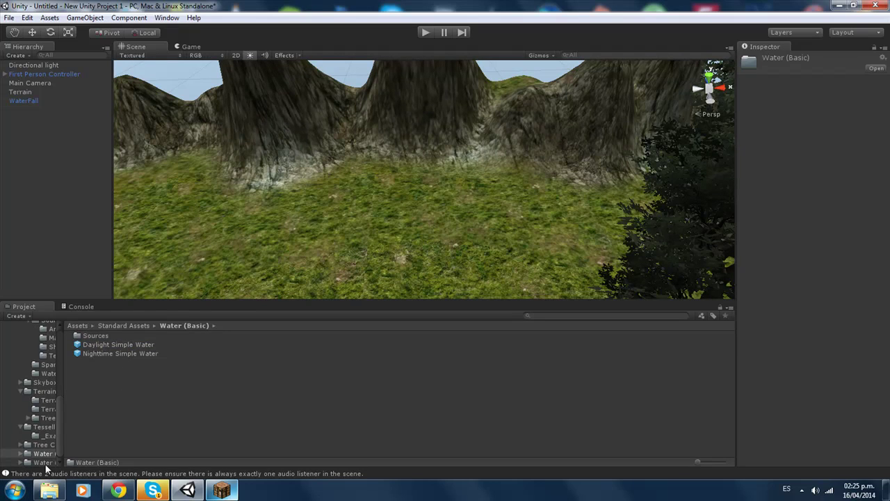
# Step: Open Water (Pro Only), drop a Daylight Water into the scene, then delete it
pyautogui.click(47, 464)
pyautogui.moveTo(108, 354); pyautogui.dragTo(358, 261)
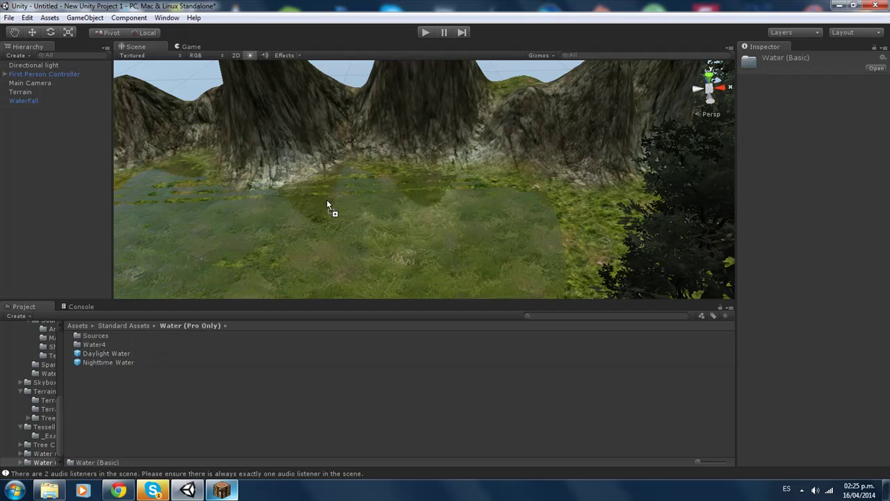
pyautogui.press('f')
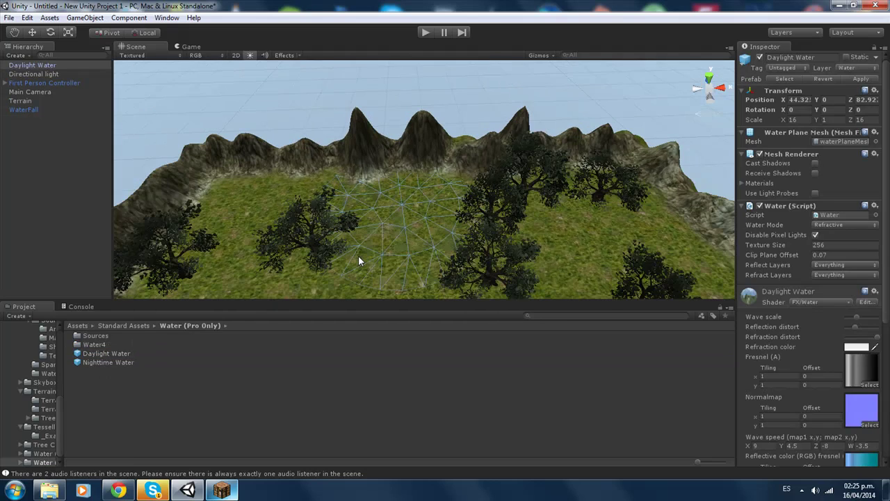
pyautogui.press('Delete')
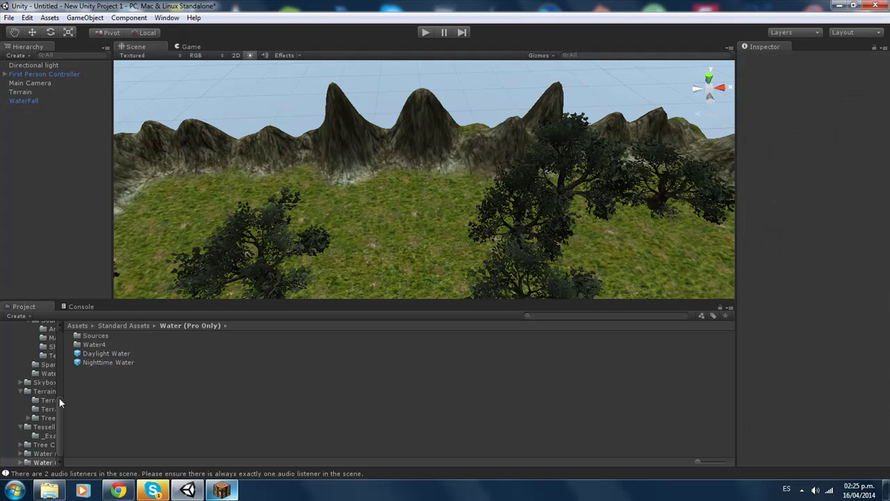
# Step: Select the Daylight Water prefab and look over its settings
pyautogui.click(102, 355)
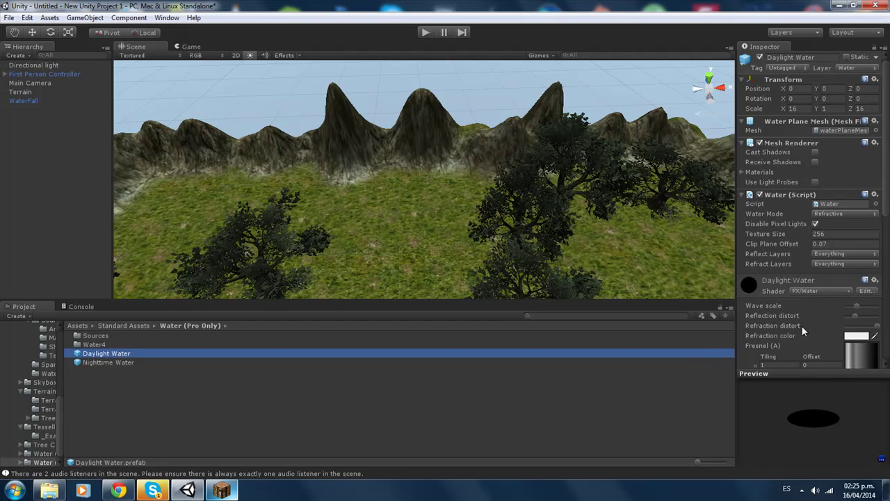
pyautogui.scroll(-3, 801, 326)
pyautogui.scroll(-2, 845, 321)
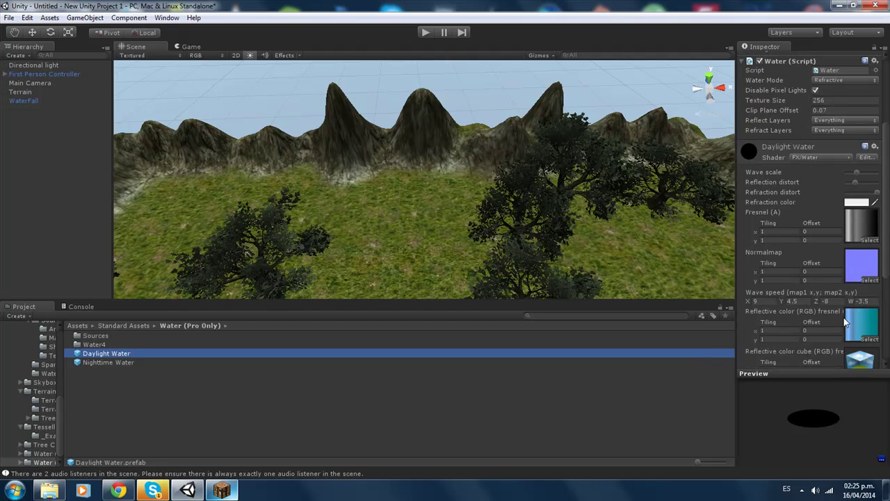
pyautogui.scroll(-5, 845, 320)
pyautogui.scroll(-2, 845, 317)
pyautogui.scroll(6, 844, 316)
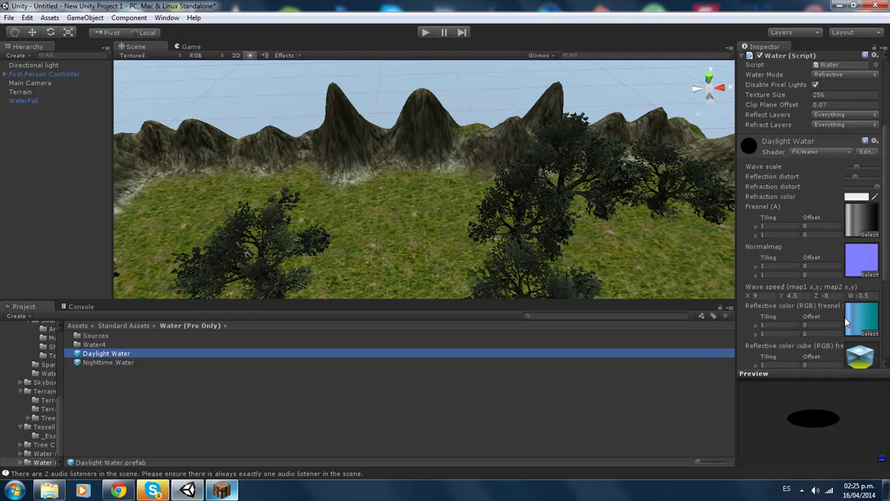
pyautogui.scroll(3, 845, 320)
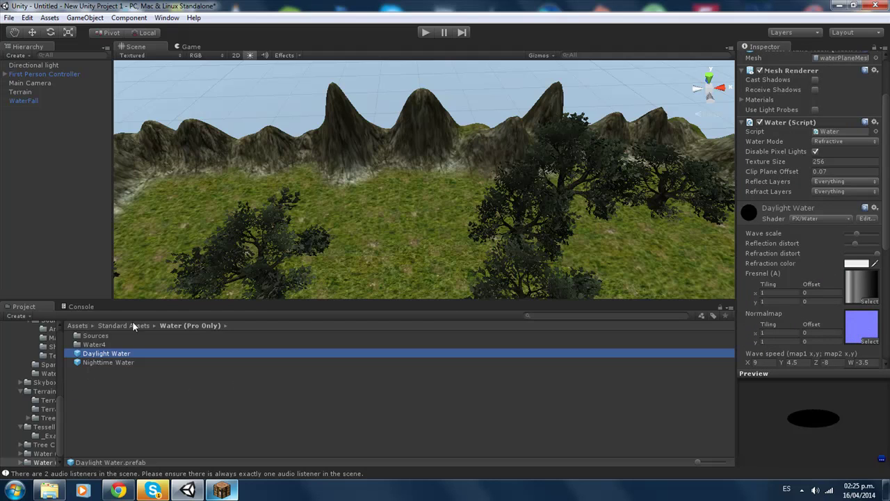
# Step: Place the Daylight Water on the grass at the mountain base below the waterfall
pyautogui.moveTo(416, 186); pyautogui.dragTo(392, 157)
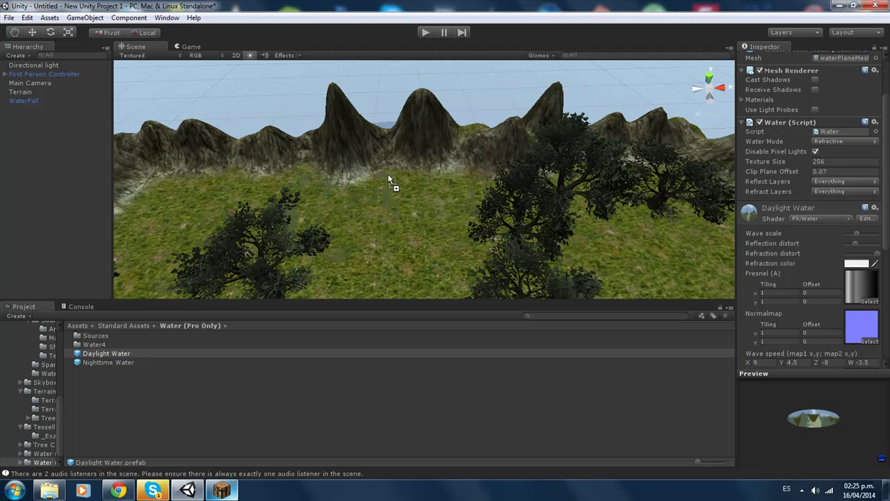
pyautogui.moveTo(392, 159); pyautogui.dragTo(389, 172)
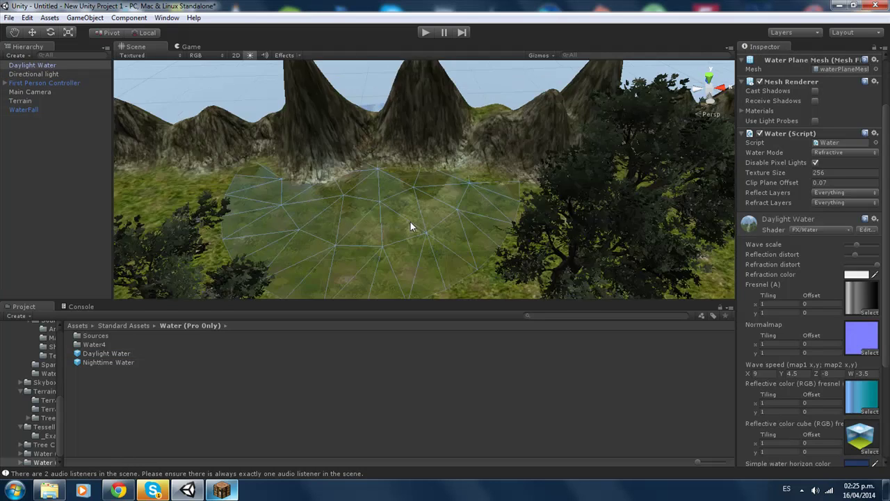
pyautogui.moveTo(410, 222); pyautogui.dragTo(402, 253, button='middle')
pyautogui.scroll(-5, 402, 243)
pyautogui.scroll(-3, 402, 232)
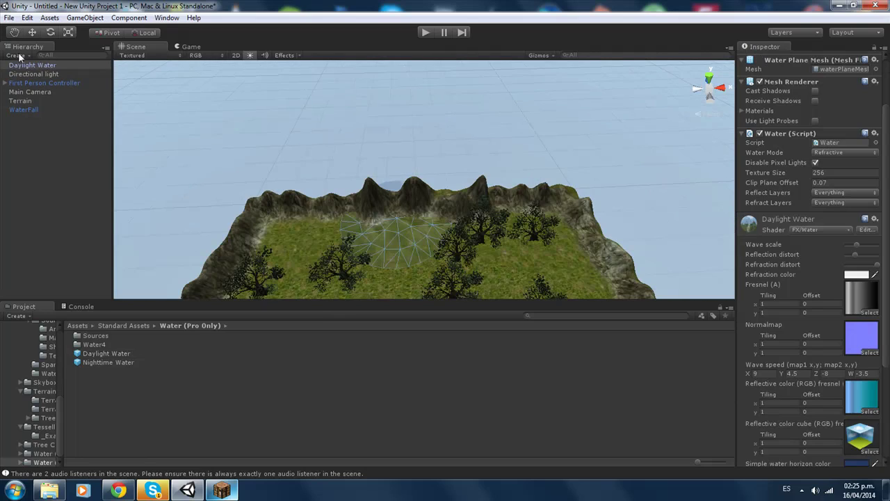
pyautogui.moveTo(313, 212)
pyautogui.mouseDown(button='right')
pyautogui.moveTo(369, 148)
pyautogui.moveTo(381, 151)
pyautogui.moveTo(395, 266)
pyautogui.moveTo(416, 237)
pyautogui.mouseUp(button='right')
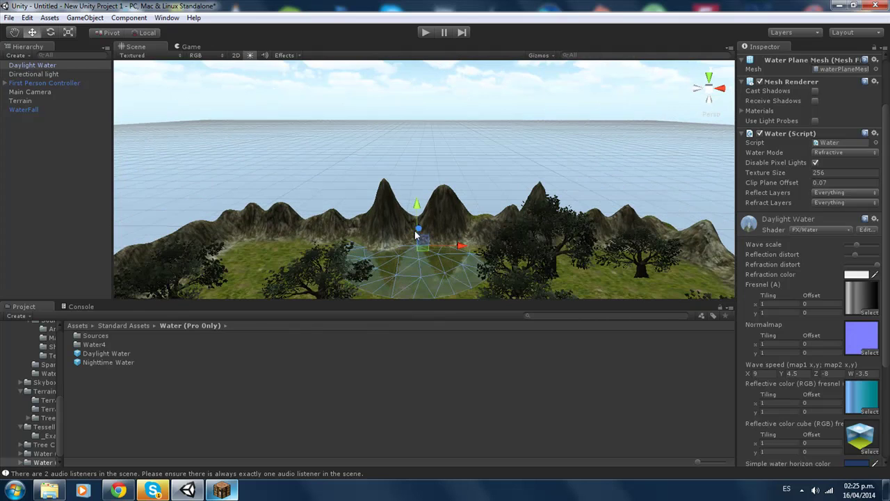
pyautogui.moveTo(419, 230); pyautogui.dragTo(420, 214)
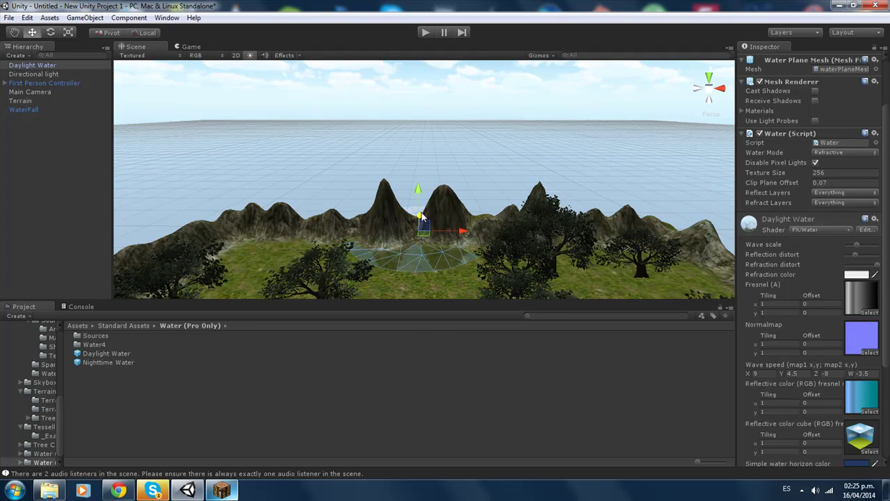
pyautogui.moveTo(399, 261); pyautogui.dragTo(180, 6, button='right')
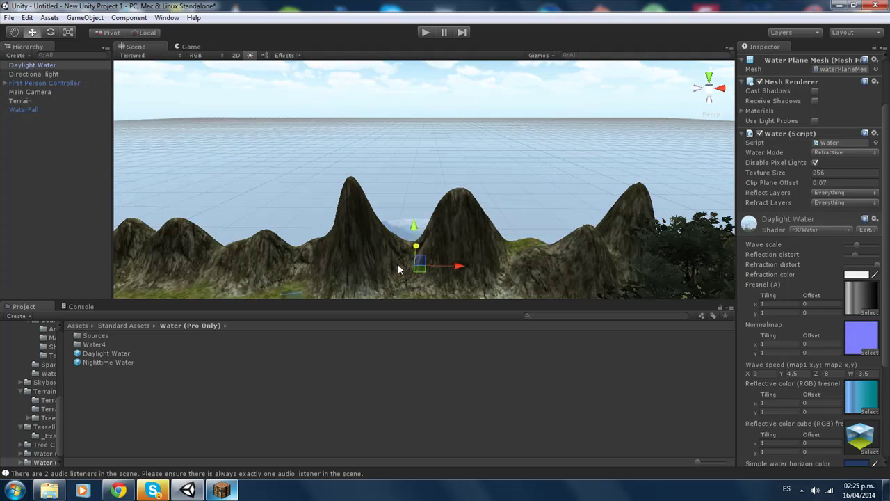
# Step: Play-test the scene by walking through the pond beside the waterfall, then stop play mode
pyautogui.click(420, 33)
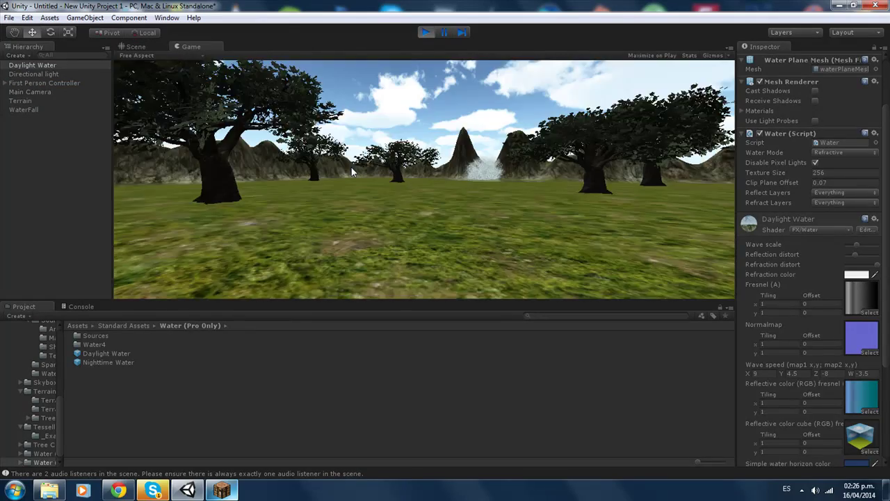
pyautogui.press('w')
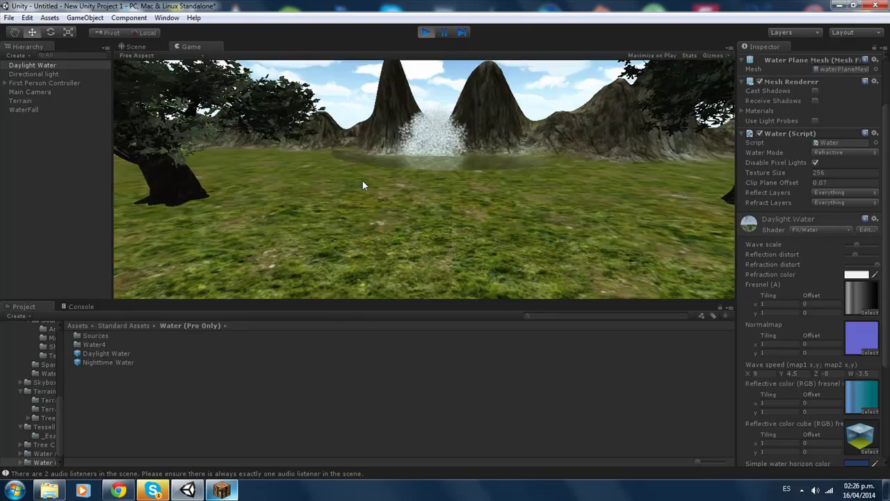
pyautogui.press('w')
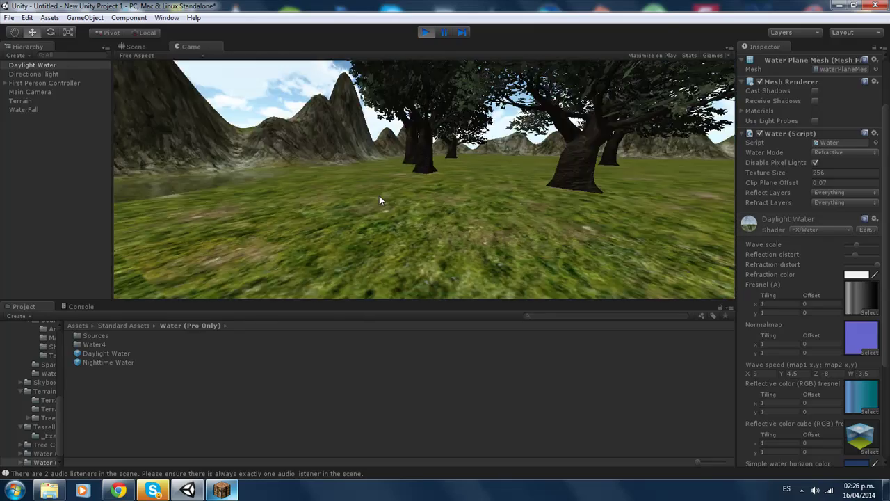
pyautogui.press('w')
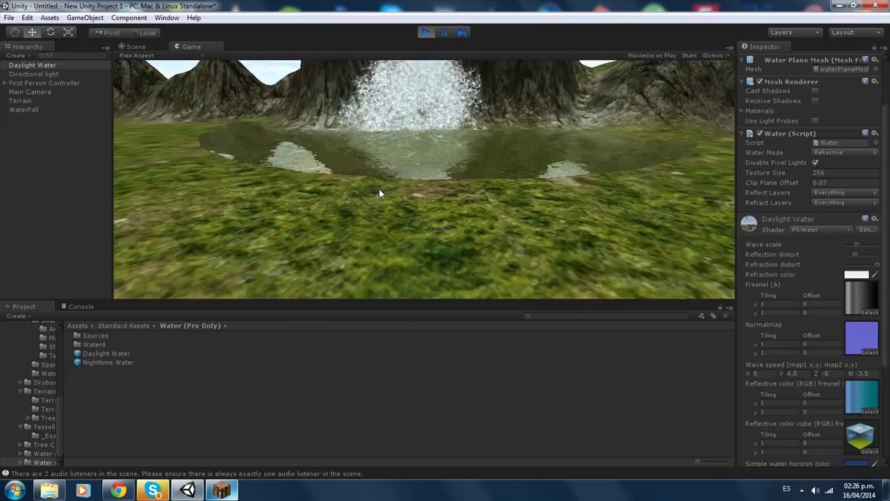
pyautogui.press('w')
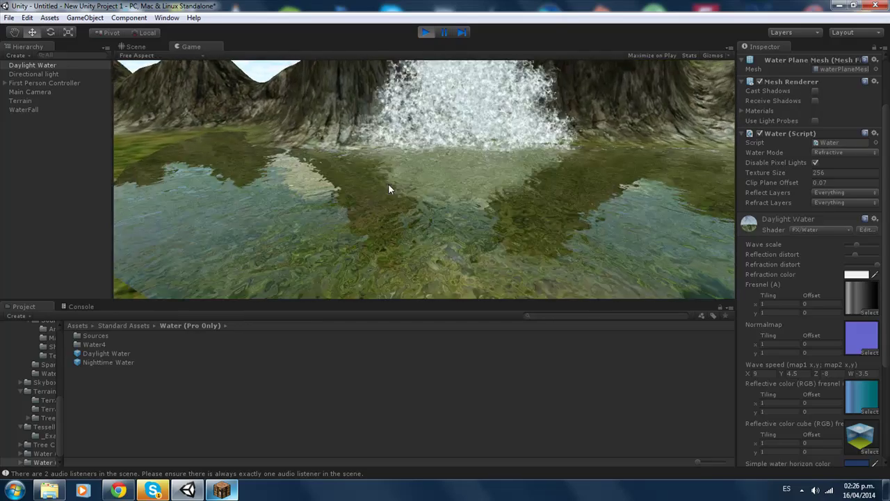
pyautogui.press('w')
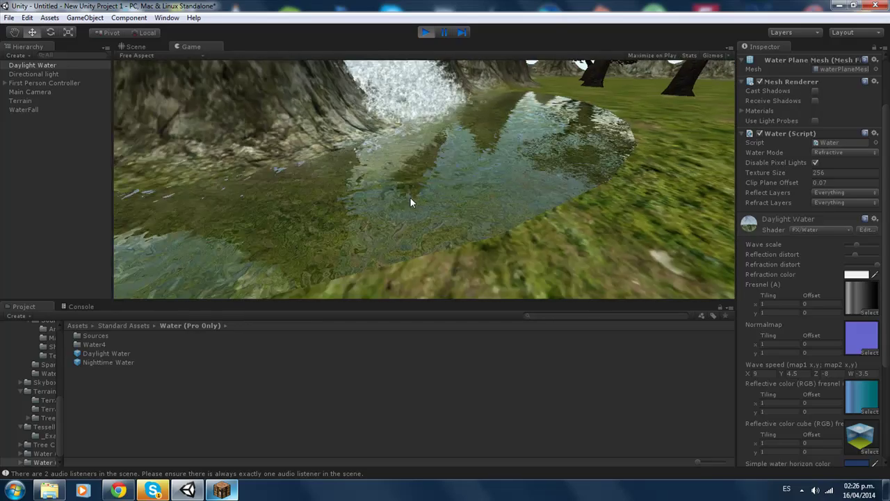
pyautogui.press('w')
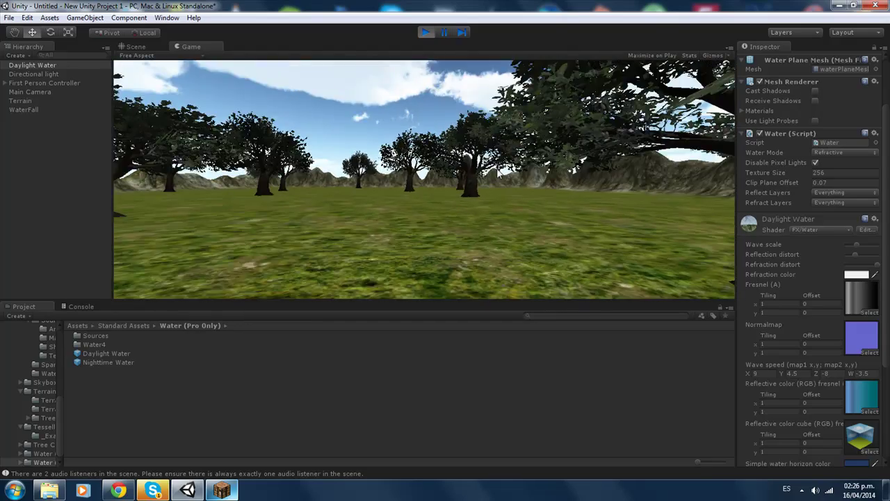
pyautogui.press('w')
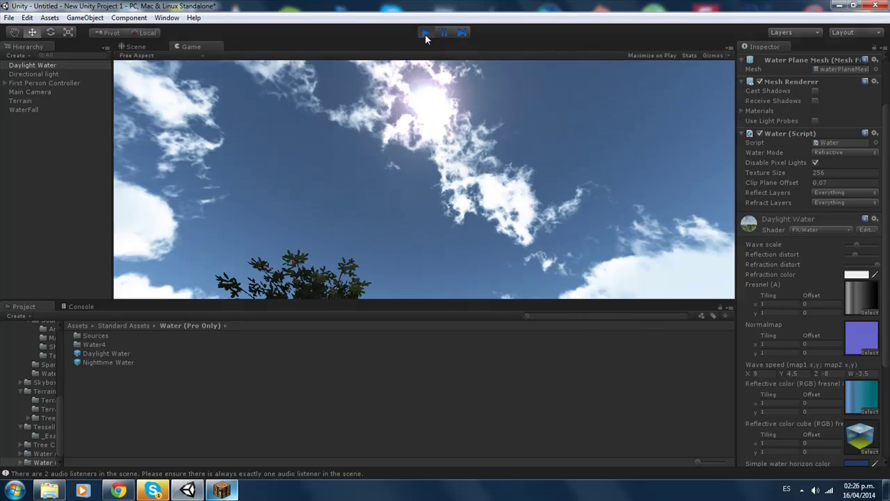
pyautogui.click(425, 33)
# Step: Orbit to look down on the terrain and select it
pyautogui.scroll(-3, 406, 221)
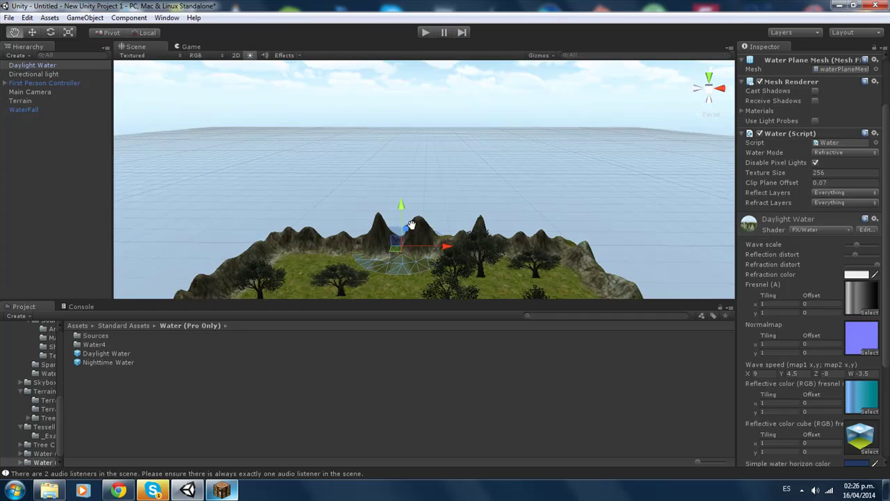
pyautogui.scroll(5, 397, 184)
pyautogui.scroll(-5, 395, 182)
pyautogui.scroll(-2, 395, 186)
pyautogui.moveTo(399, 190)
pyautogui.keyDown('alt'); pyautogui.mouseDown()
pyautogui.moveTo(507, 177)
pyautogui.moveTo(285, 198)
pyautogui.mouseUp(); pyautogui.keyUp('alt')
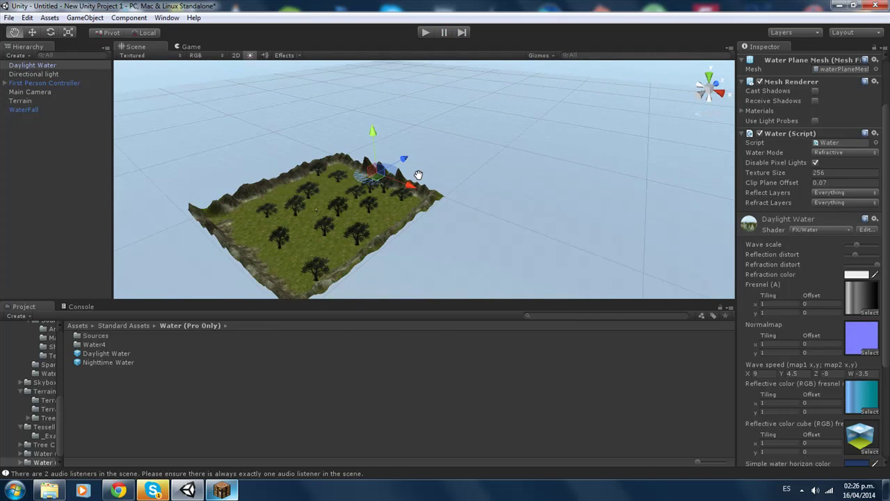
pyautogui.scroll(2, 378, 221)
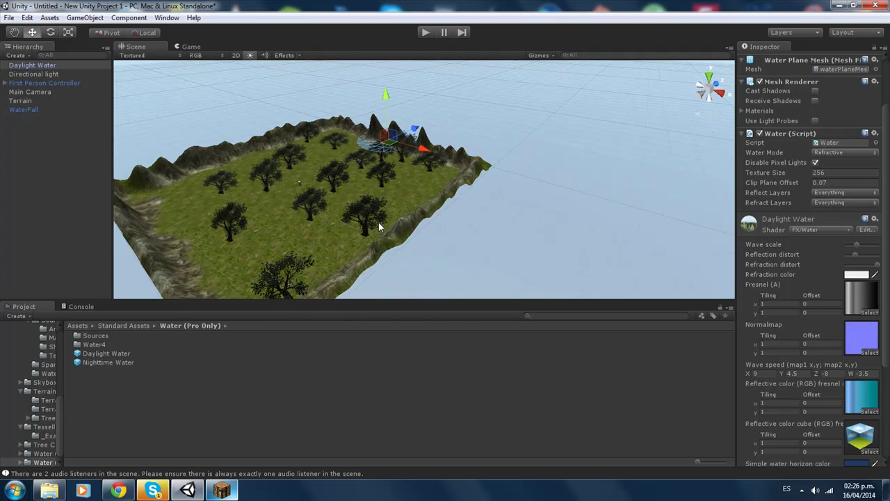
pyautogui.scroll(3, 378, 222)
pyautogui.click(342, 206)
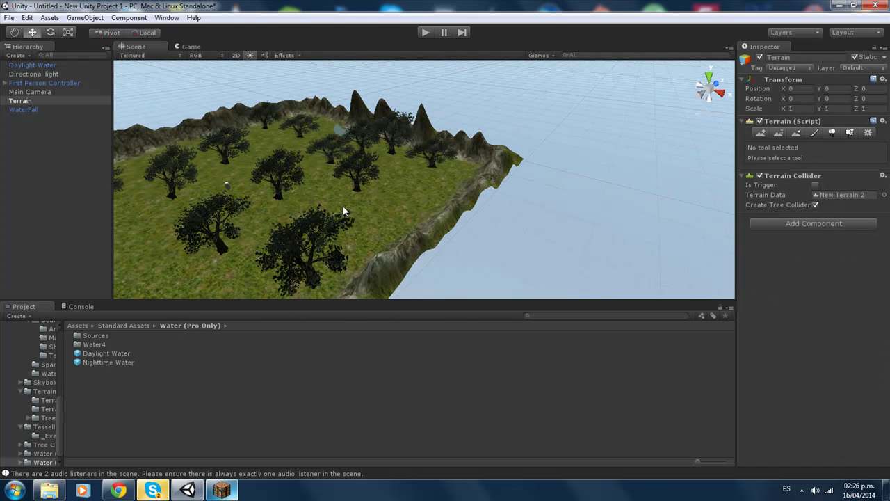
# Step: Switch the terrain to the Paint Texture tool and open its texture options
pyautogui.scroll(-3, 342, 205)
pyautogui.scroll(-3, 326, 205)
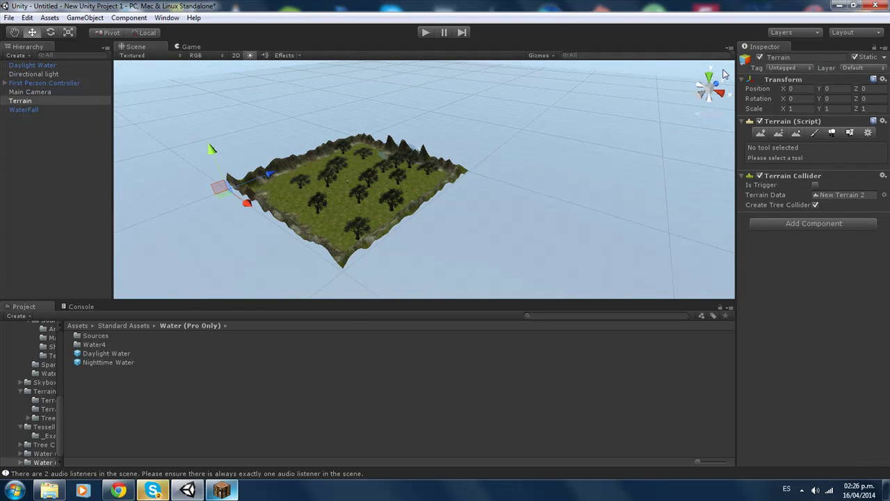
pyautogui.click(762, 132)
pyautogui.click(813, 133)
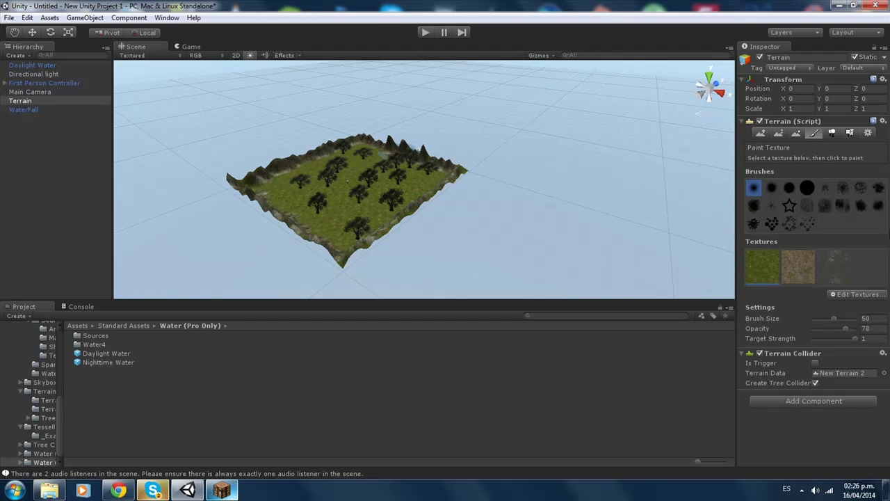
pyautogui.click(841, 294)
# Step: Add GoodDirt as a new terrain texture, leaving the normal map as None
pyautogui.click(801, 298)
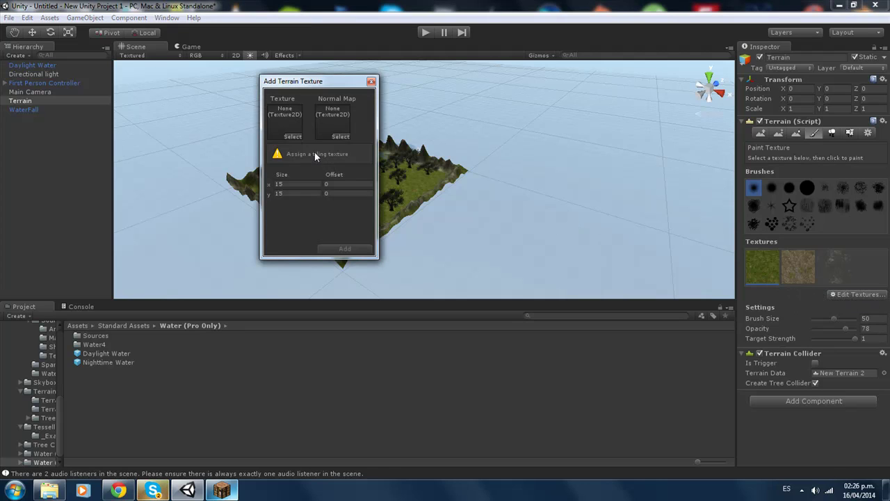
pyautogui.click(293, 137)
pyautogui.scroll(-3, 77, 159)
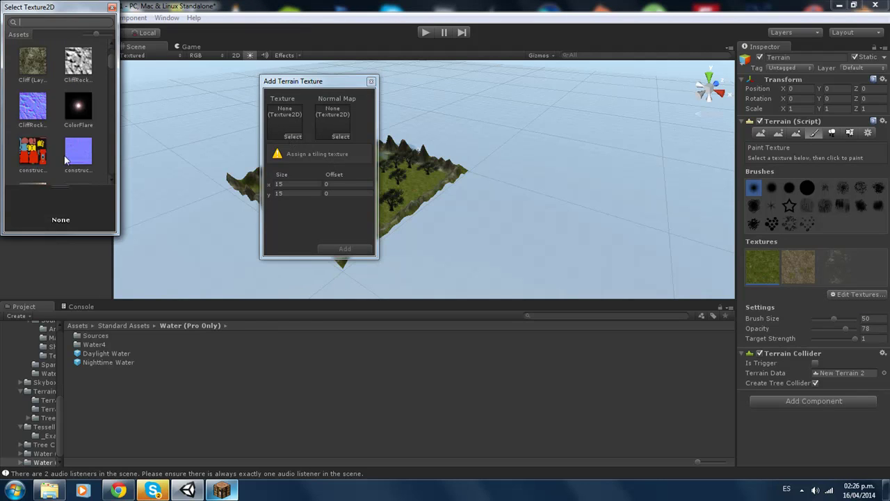
pyautogui.scroll(-3, 78, 160)
pyautogui.scroll(-3, 78, 159)
pyautogui.scroll(-3, 78, 159)
pyautogui.scroll(-2, 78, 159)
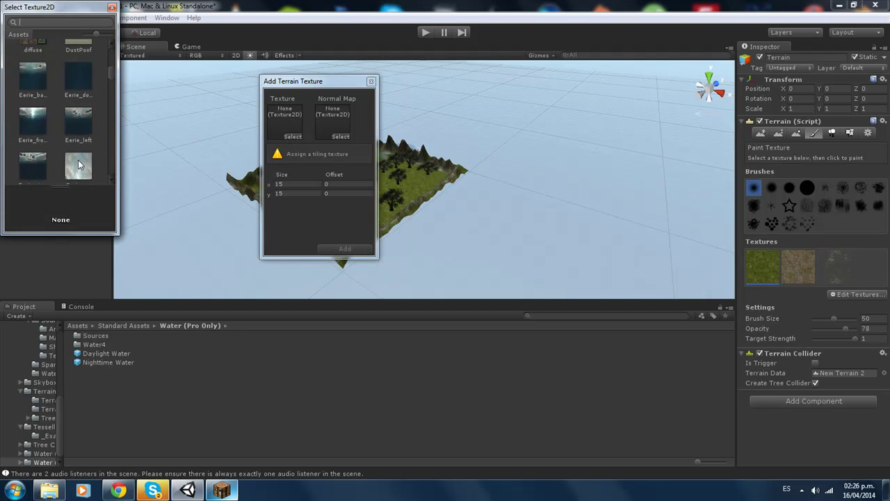
pyautogui.scroll(-2, 78, 159)
pyautogui.scroll(-2, 78, 160)
pyautogui.scroll(-2, 78, 159)
pyautogui.scroll(-2, 78, 165)
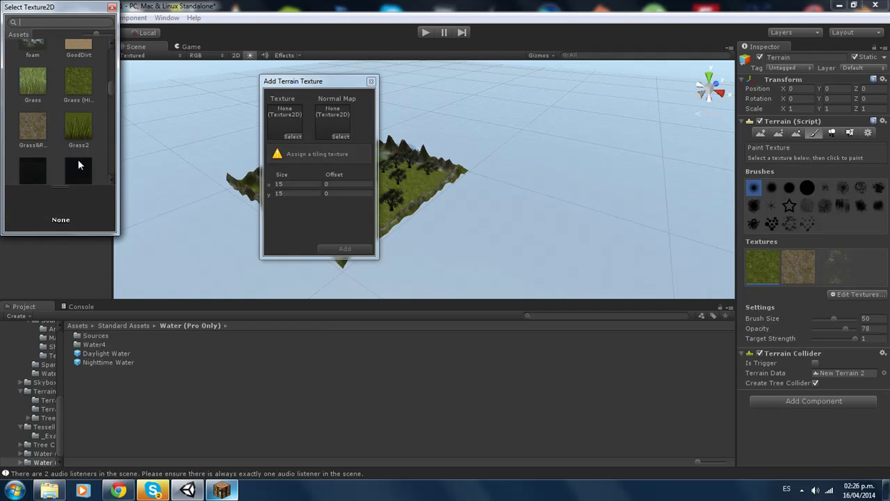
pyautogui.scroll(1, 67, 157)
pyautogui.click(84, 85)
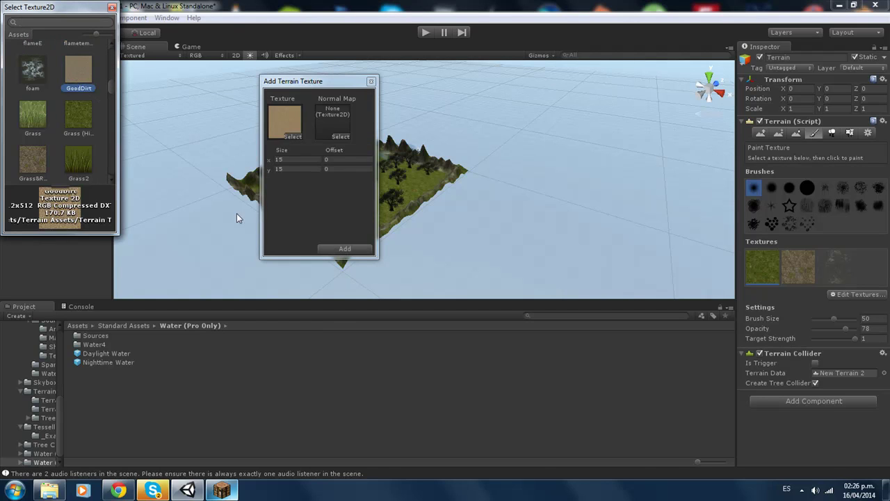
pyautogui.click(334, 244)
pyautogui.click(339, 248)
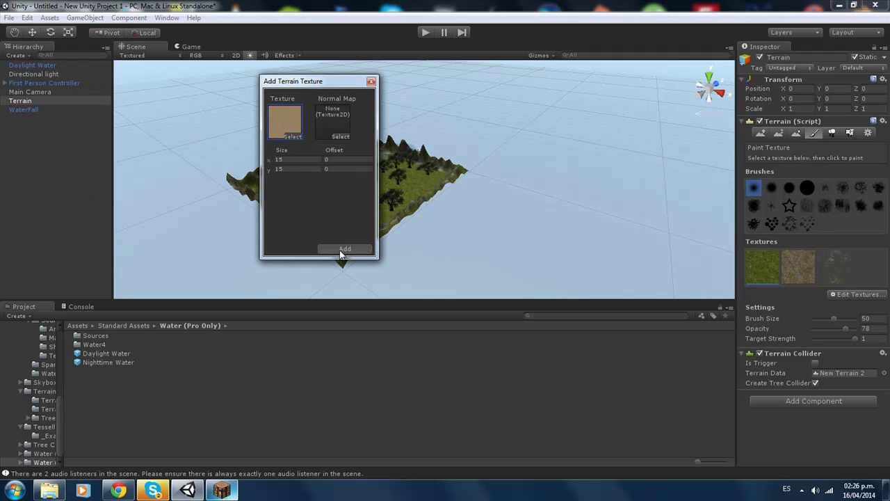
# Step: Orbit and zoom to a low view over the pond and the whole terrain
pyautogui.scroll(2, 242, 185)
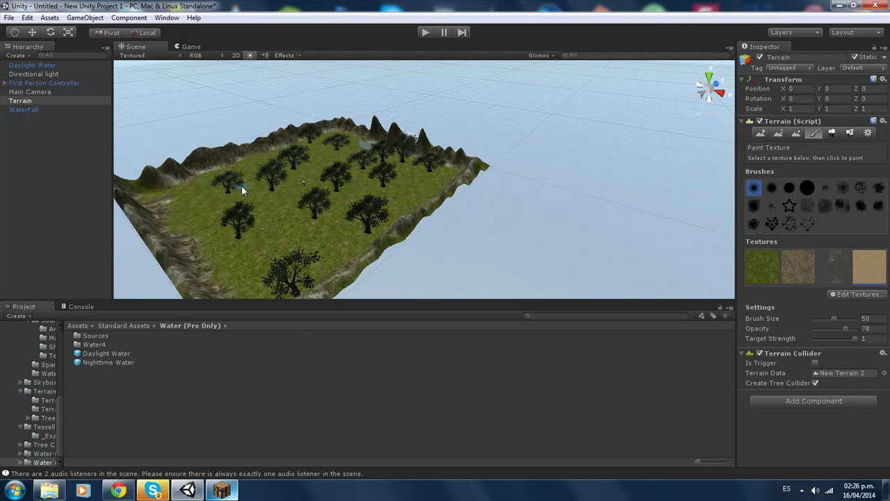
pyautogui.scroll(2, 241, 185)
pyautogui.scroll(2, 377, 246)
pyautogui.scroll(2, 369, 278)
pyautogui.scroll(3, 369, 278)
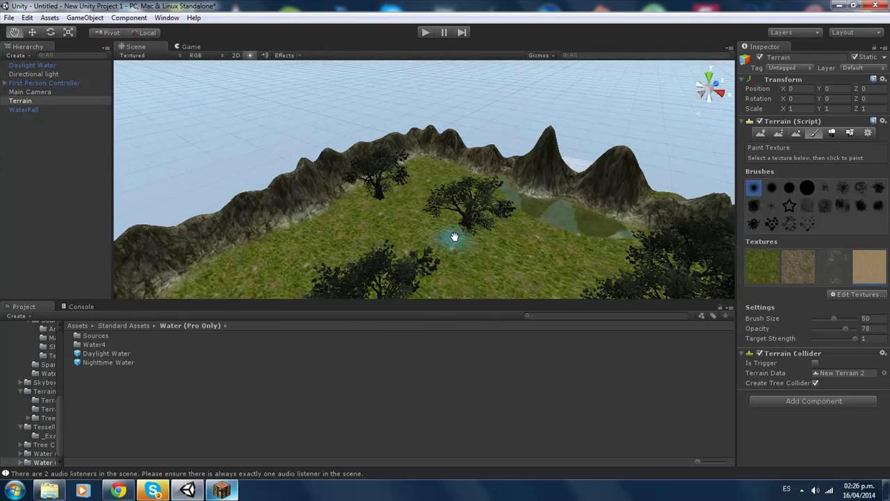
pyautogui.moveTo(530, 271)
pyautogui.keyDown('alt'); pyautogui.mouseDown()
pyautogui.moveTo(591, 309)
pyautogui.moveTo(469, 190)
pyautogui.moveTo(264, 174)
pyautogui.moveTo(418, 238)
pyautogui.moveTo(445, 227)
pyautogui.moveTo(363, 232)
pyautogui.moveTo(390, 239)
pyautogui.moveTo(352, 242)
pyautogui.moveTo(384, 218)
pyautogui.moveTo(383, 229)
pyautogui.moveTo(404, 229)
pyautogui.mouseUp(); pyautogui.keyUp('alt')
pyautogui.scroll(3, 330, 251)
pyautogui.scroll(3, 355, 247)
pyautogui.scroll(-5, 355, 248)
pyautogui.scroll(-3, 405, 229)
pyautogui.moveTo(489, 236)
pyautogui.keyDown('alt'); pyautogui.mouseDown()
pyautogui.moveTo(477, 224)
pyautogui.moveTo(412, 220)
pyautogui.mouseUp(); pyautogui.keyUp('alt')
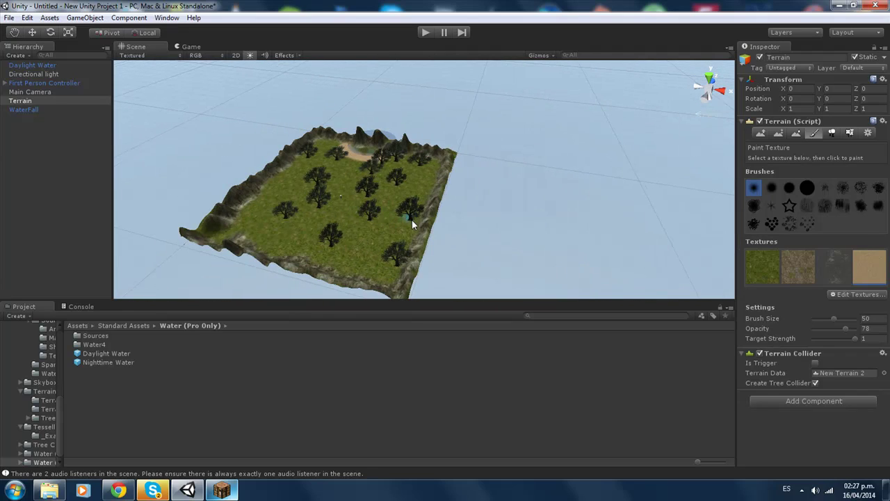
# Step: Paint GoodDirt with a larger round brush, then undo the stray meadow strokes
pyautogui.click(806, 188)
pyautogui.click(360, 235)
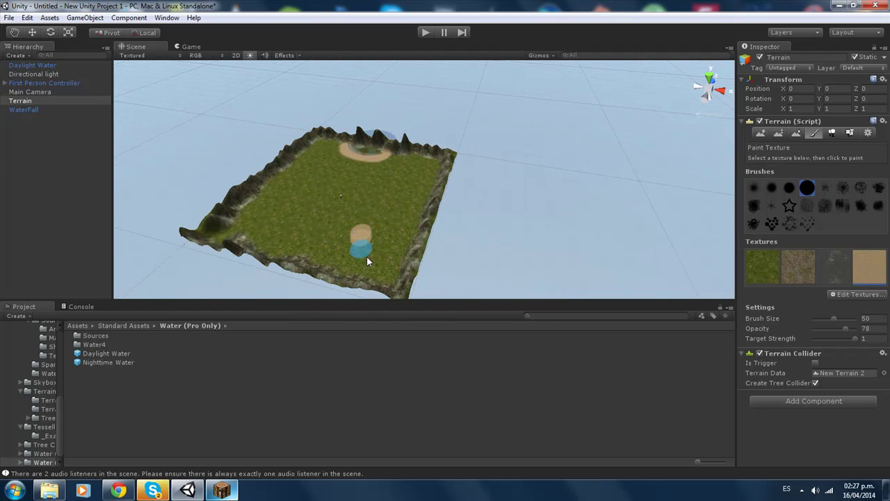
pyautogui.moveTo(375, 229); pyautogui.dragTo(409, 200)
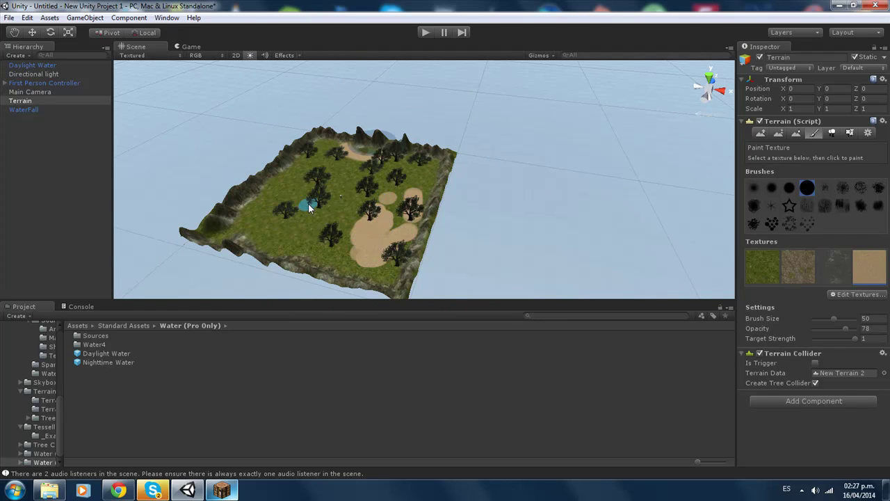
pyautogui.hotkey('ctrl', 'z')
# Step: Start play mode to test the painted scene
pyautogui.scroll(3, 338, 199)
pyautogui.scroll(3, 338, 199)
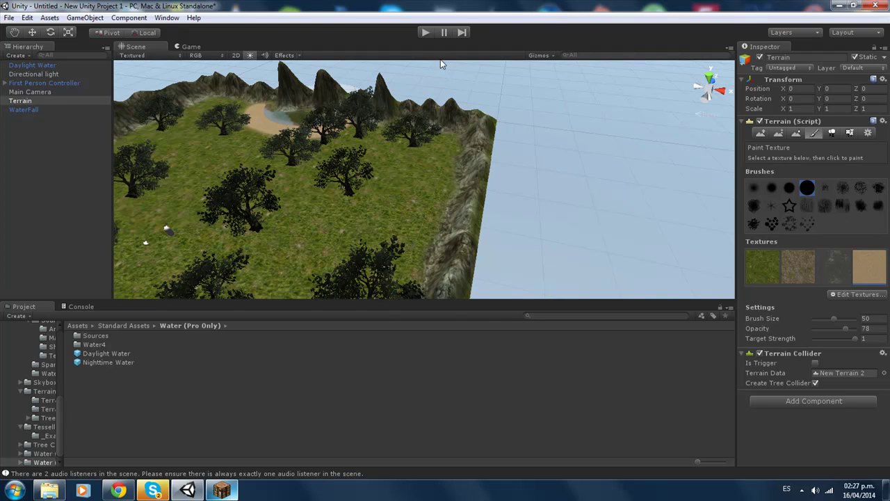
pyautogui.click(419, 36)
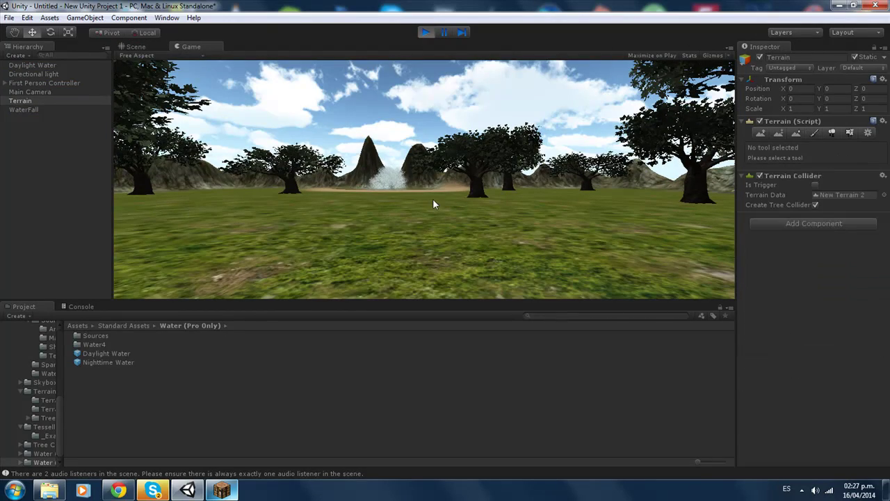
# Step: Walk the player onto the dirt ring by the pond and look around the waterfall
pyautogui.press('w')
pyautogui.press('w')
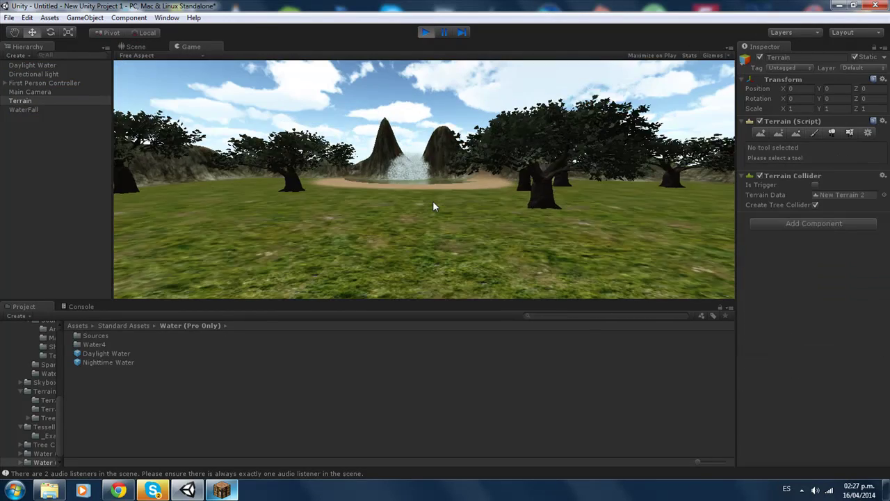
pyautogui.press('w')
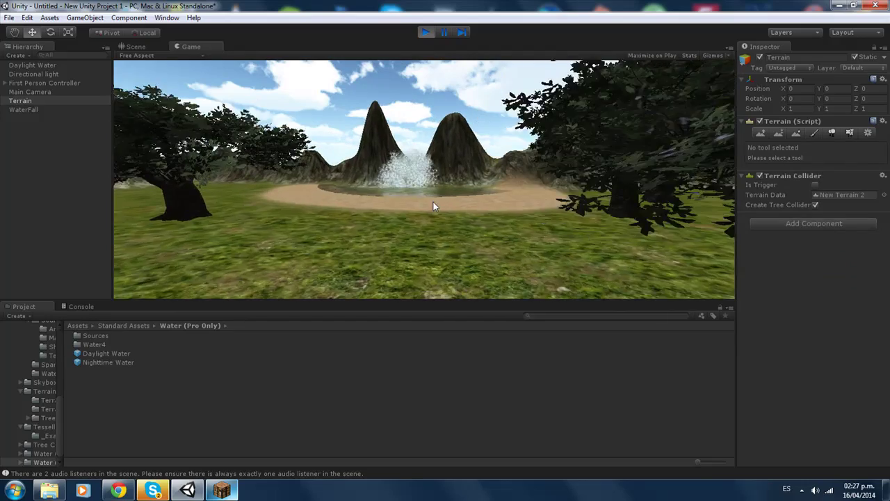
pyautogui.press('w')
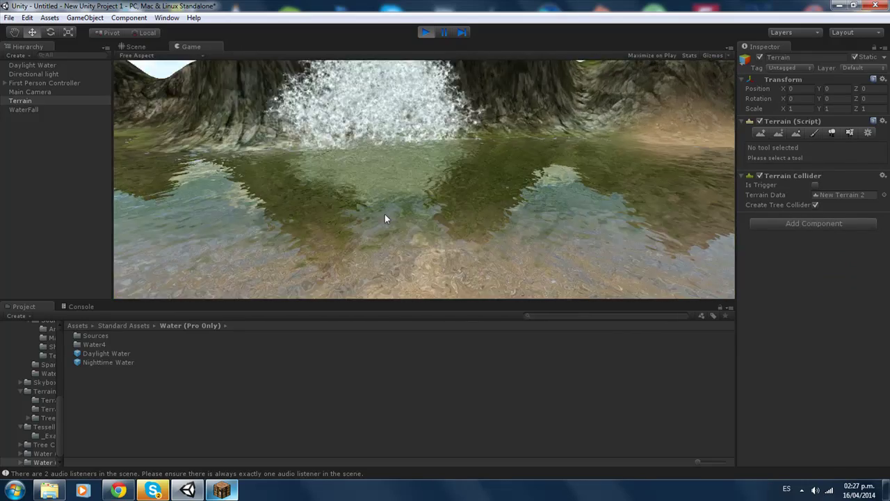
pyautogui.press('w')
pyautogui.press('w')
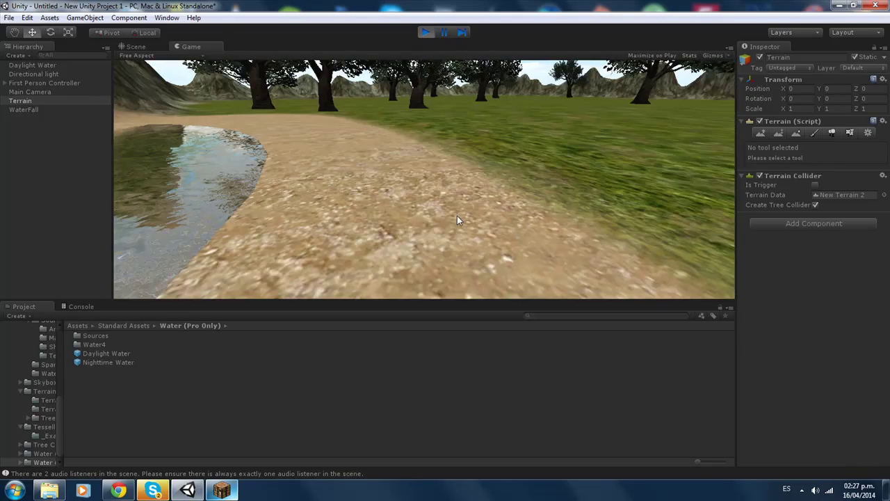
pyautogui.press('w')
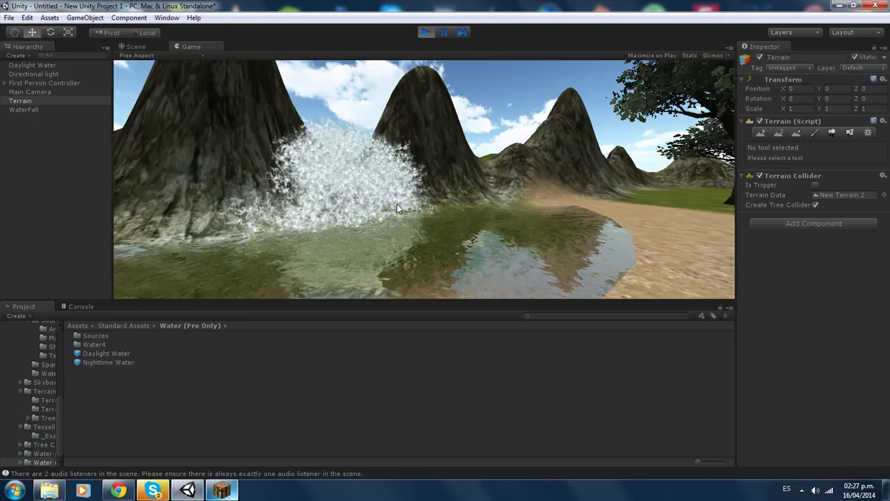
pyautogui.press('w')
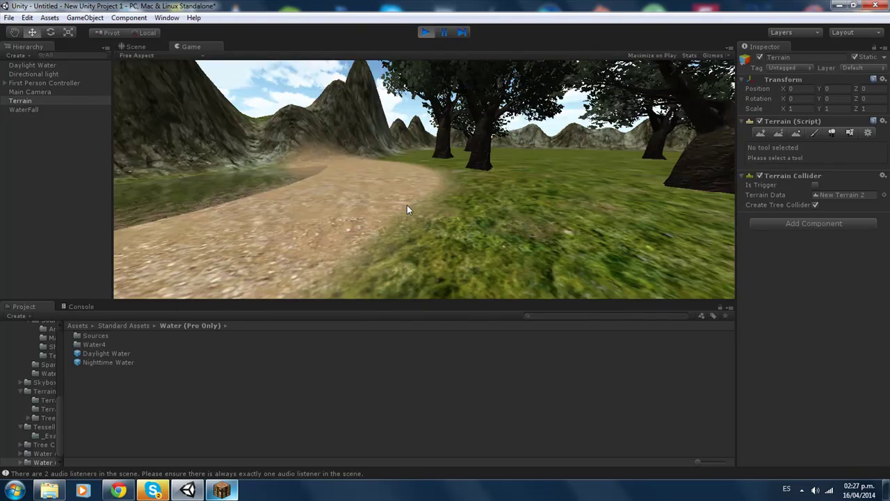
pyautogui.press('a')
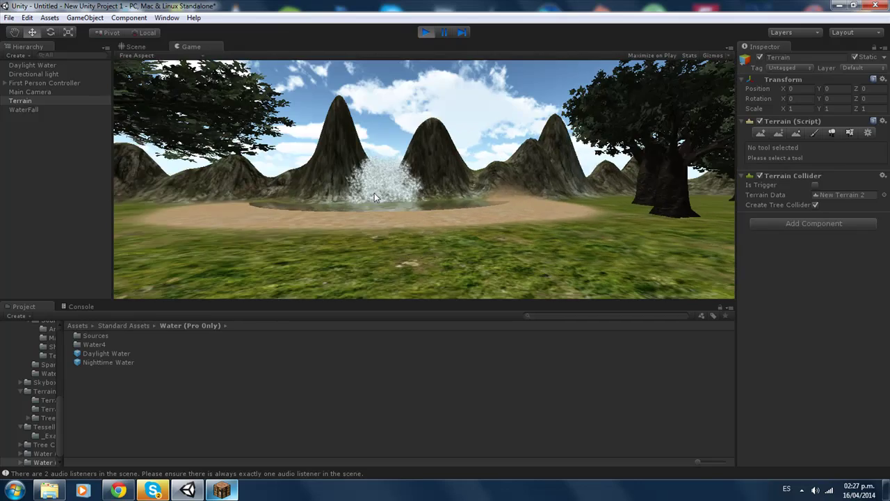